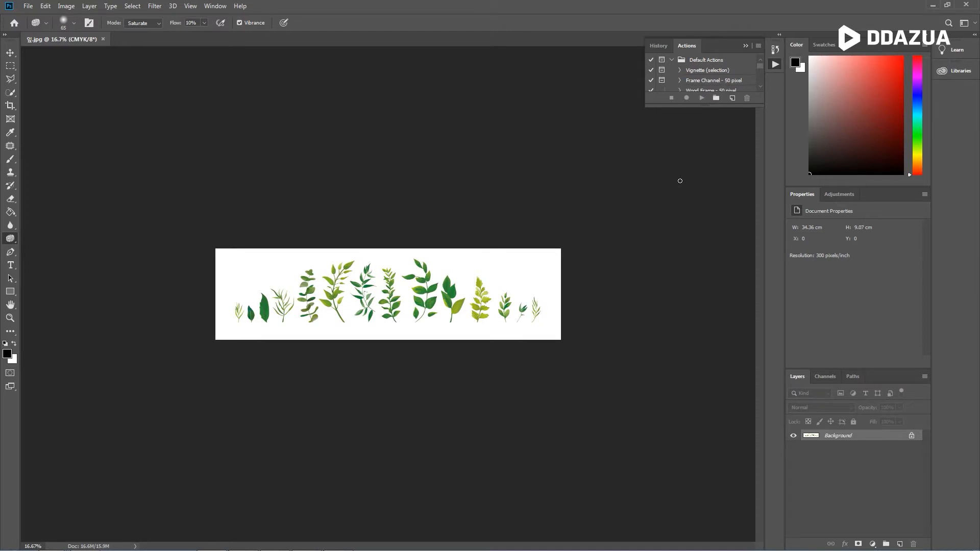
Step: Open the leaf image's size settings and inspect its height and resolution fields
click(66, 8)
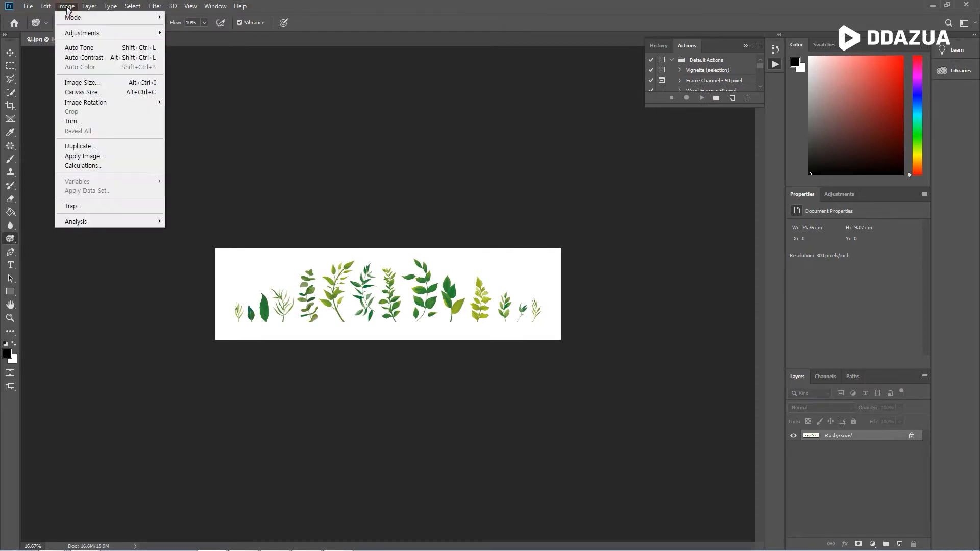
click(79, 84)
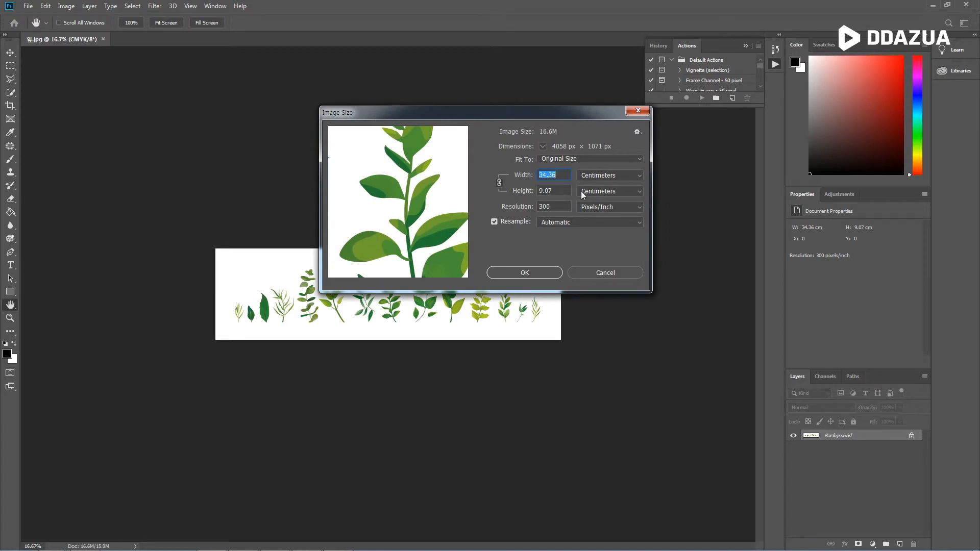
click(558, 192)
click(556, 206)
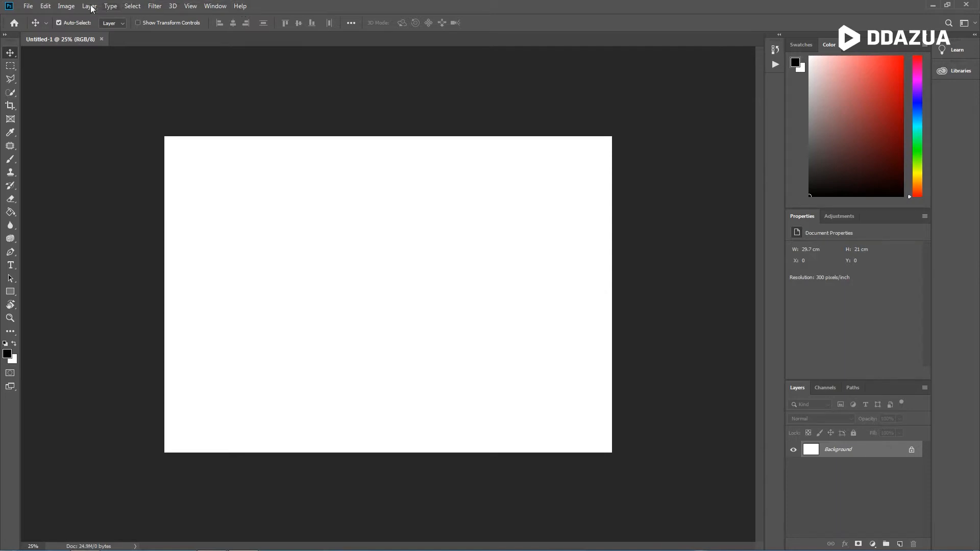
click(27, 5)
click(46, 6)
click(66, 6)
click(89, 6)
click(110, 6)
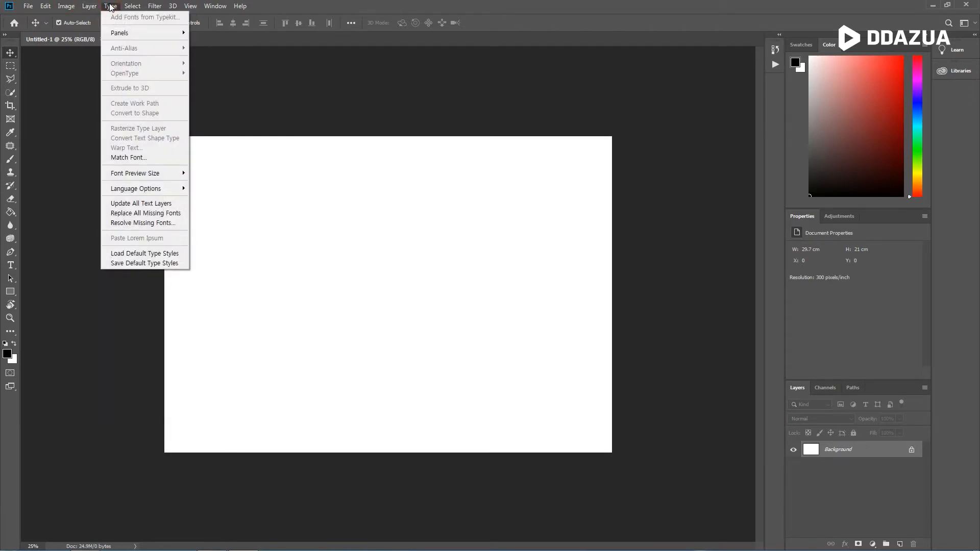
mouse_move(114, 34)
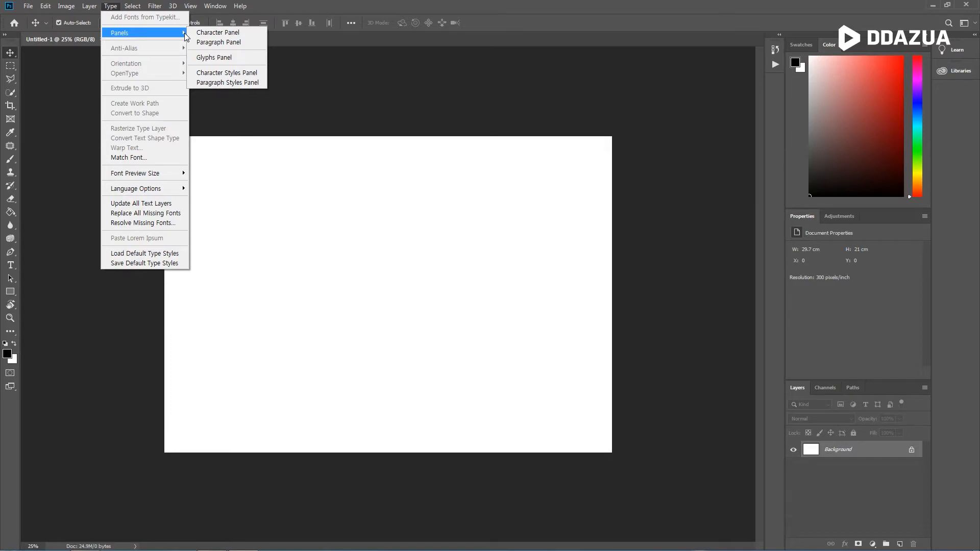
click(288, 6)
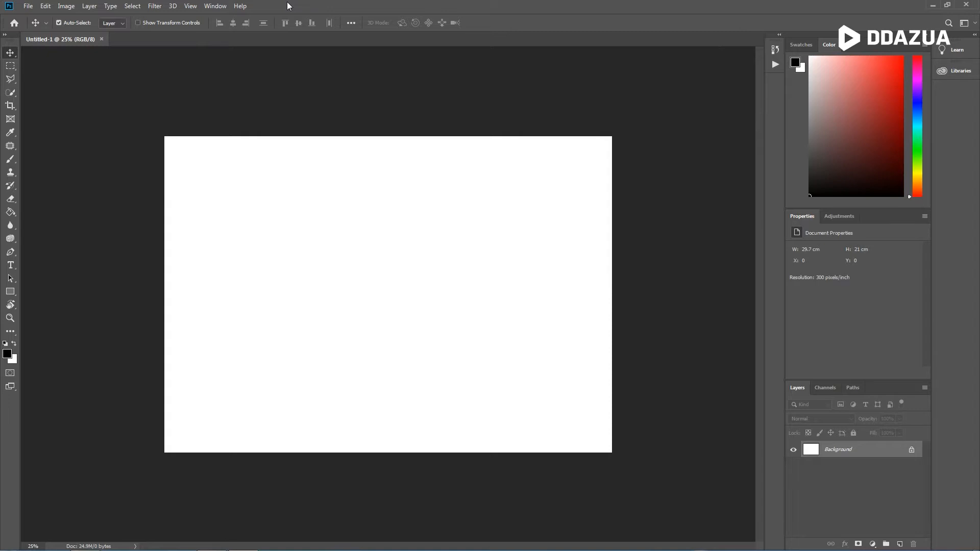
Step: Go through the marquee, selection, crop, eyedropper, healing and brush tools, and set the toolbox to two columns
click(10, 65)
click(11, 92)
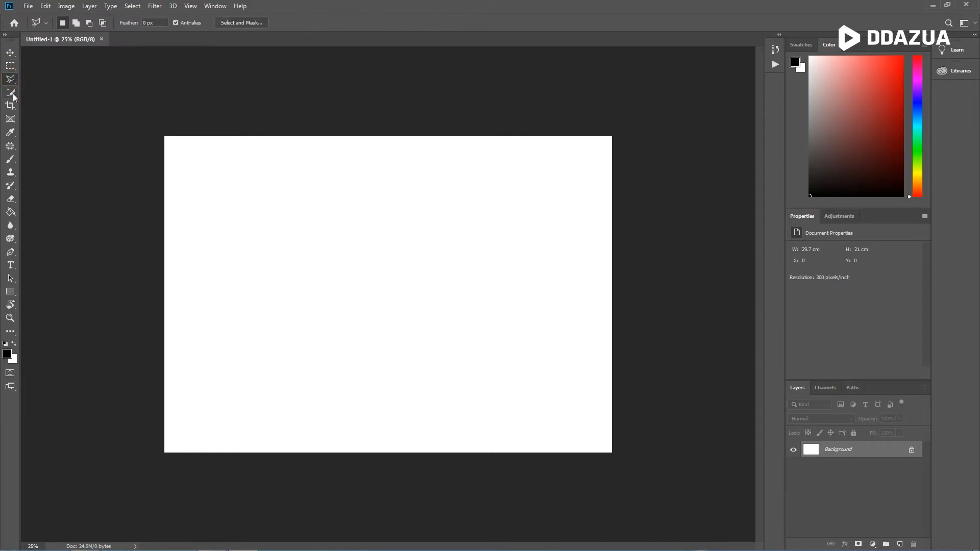
click(10, 105)
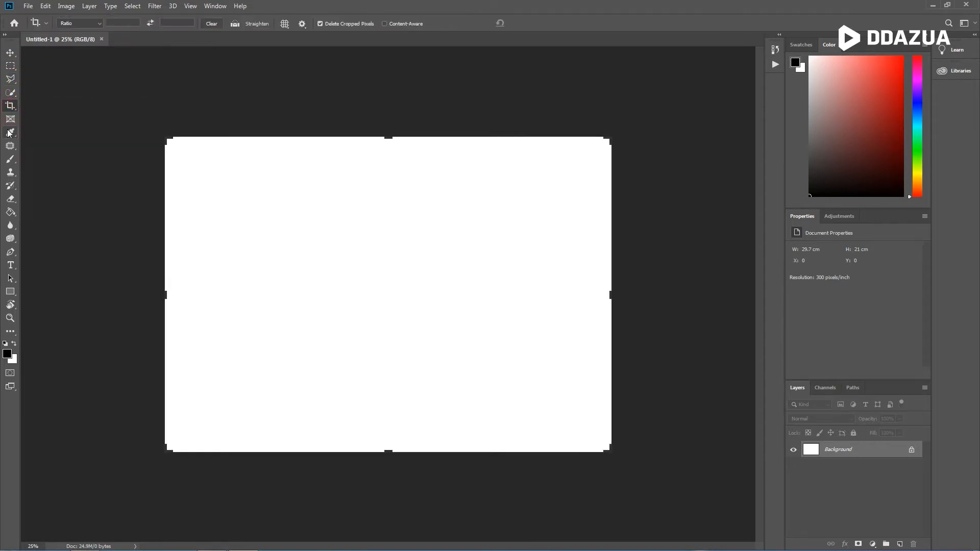
click(10, 132)
click(10, 146)
click(10, 159)
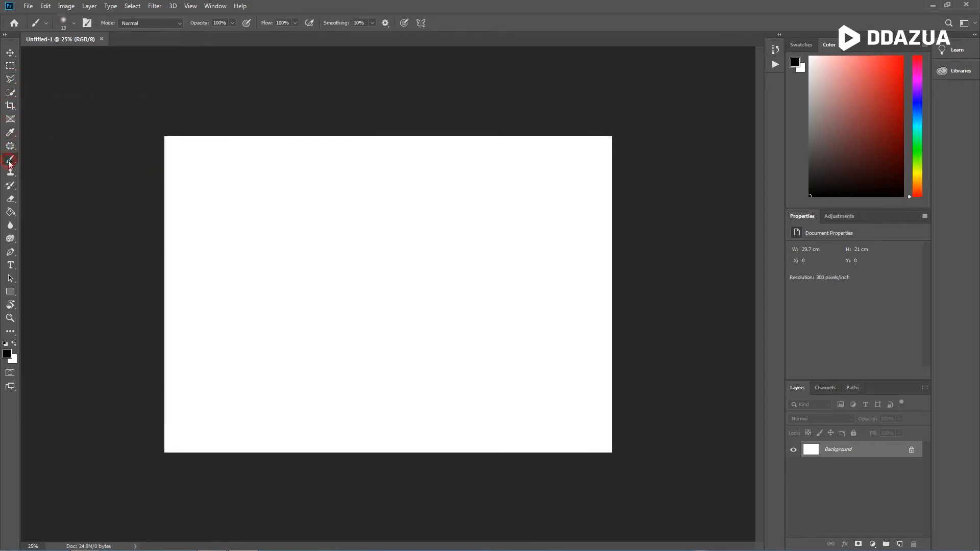
click(4, 36)
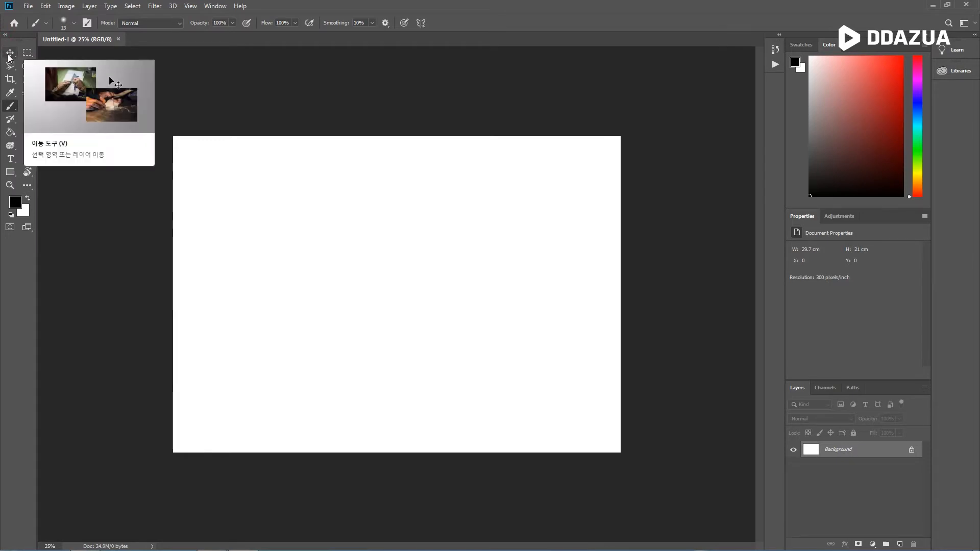
Step: Activate the Move, Polygonal Lasso, Crop, Eyedropper and Brush tools one after another to view their options
click(12, 54)
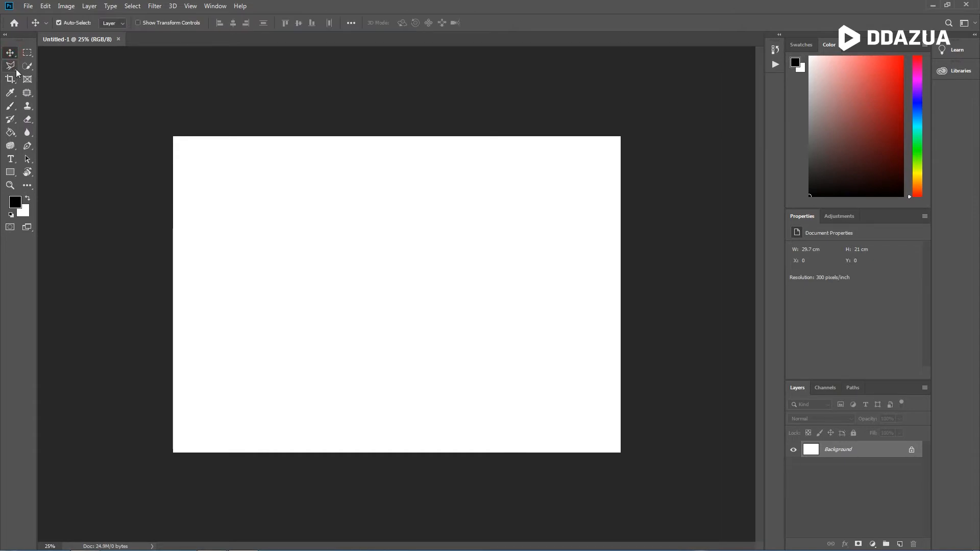
click(15, 71)
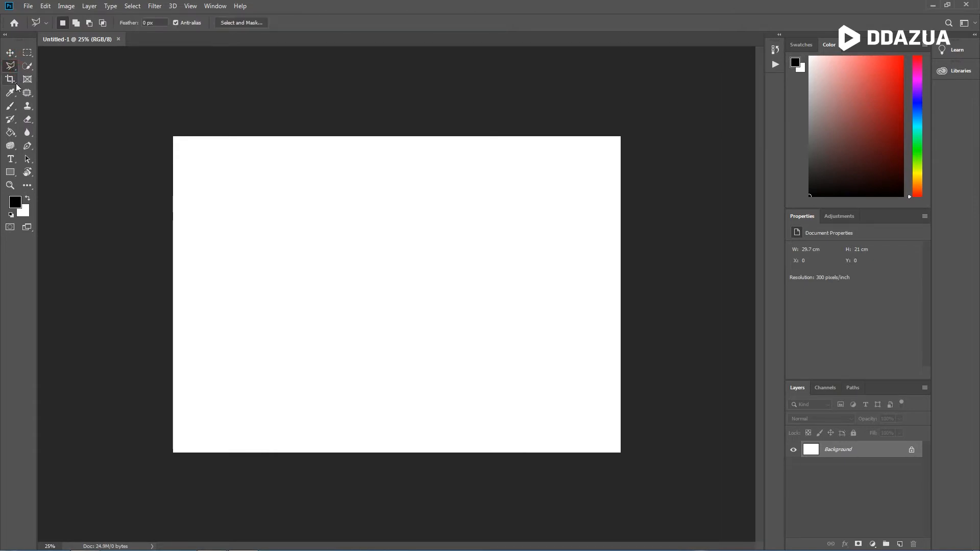
click(15, 83)
click(16, 96)
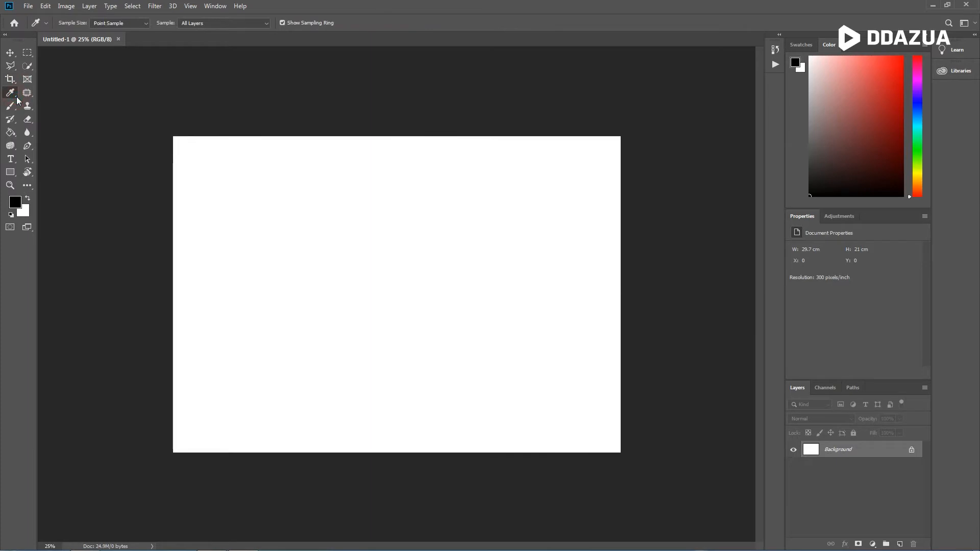
click(13, 108)
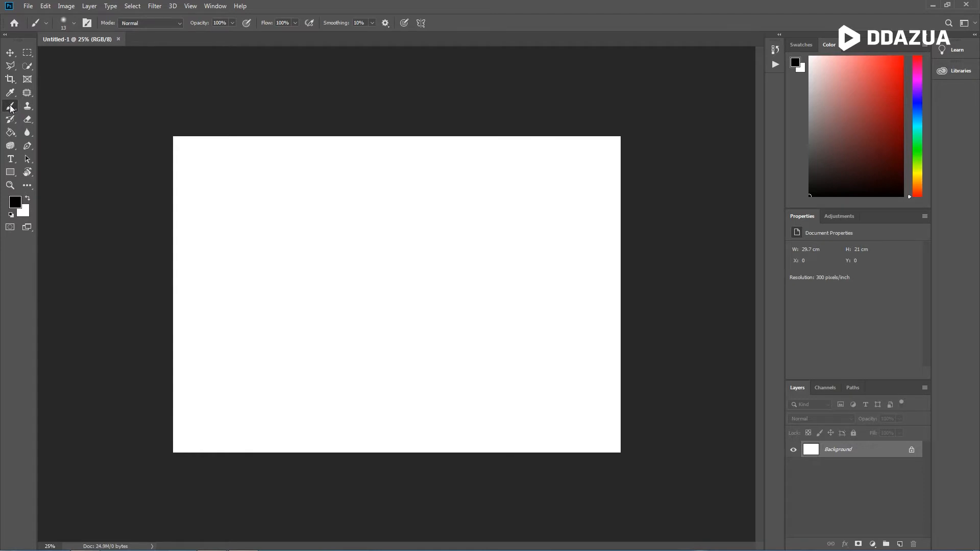
Step: View the tool variants grouped under the Brush, History Brush, Paint Bucket, Sponge and Blur tools
right_click(11, 108)
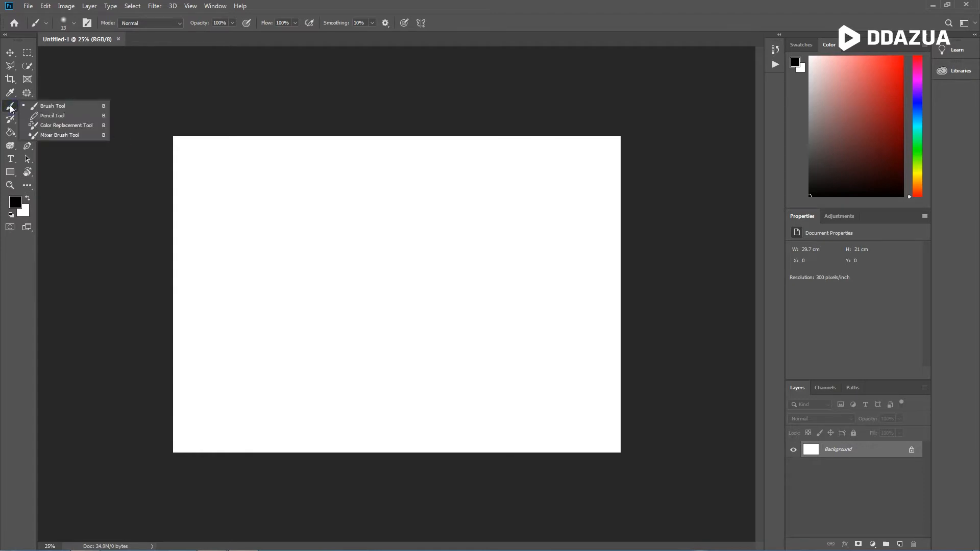
click(11, 119)
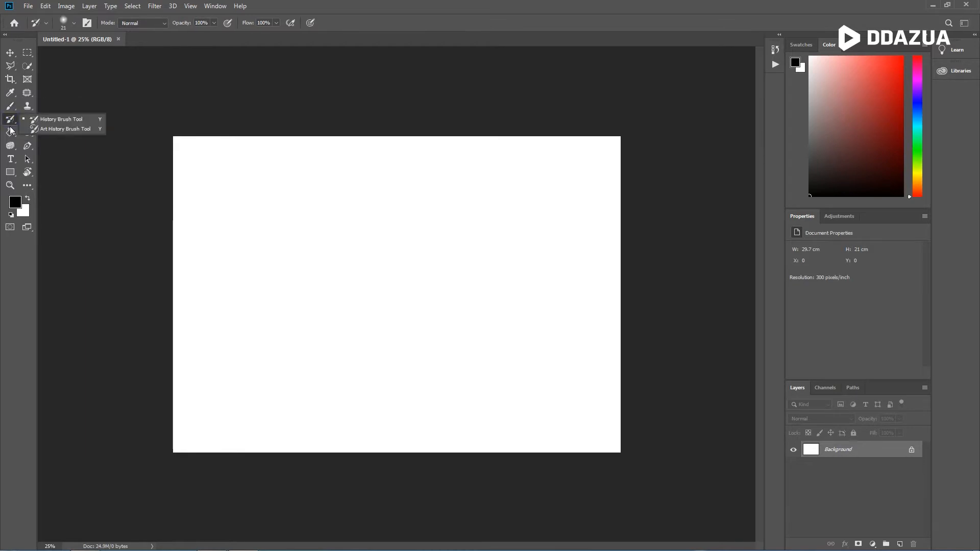
click(11, 132)
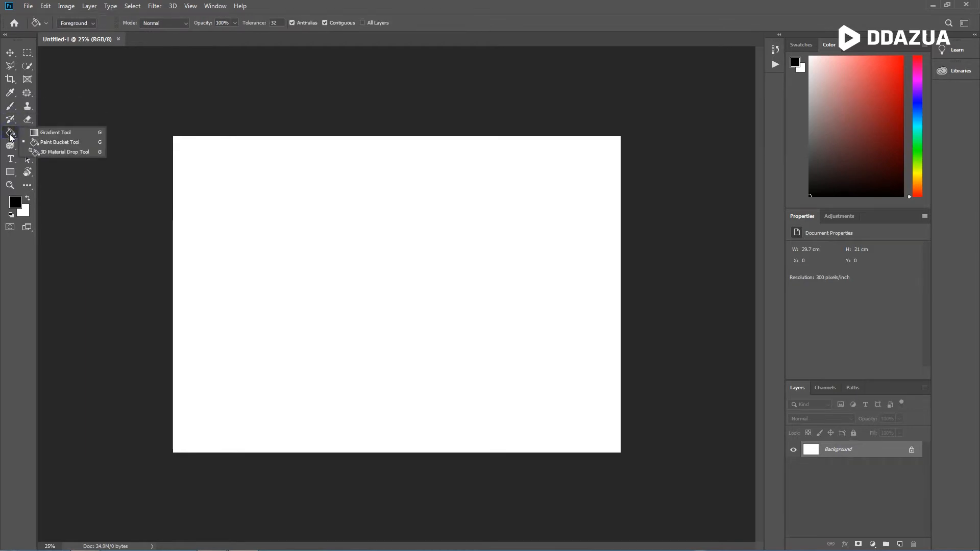
click(9, 146)
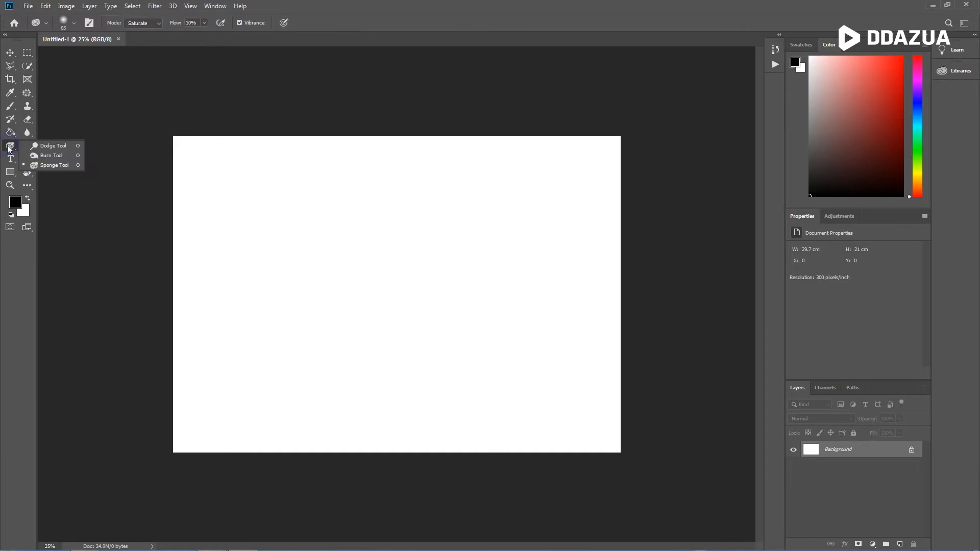
click(10, 161)
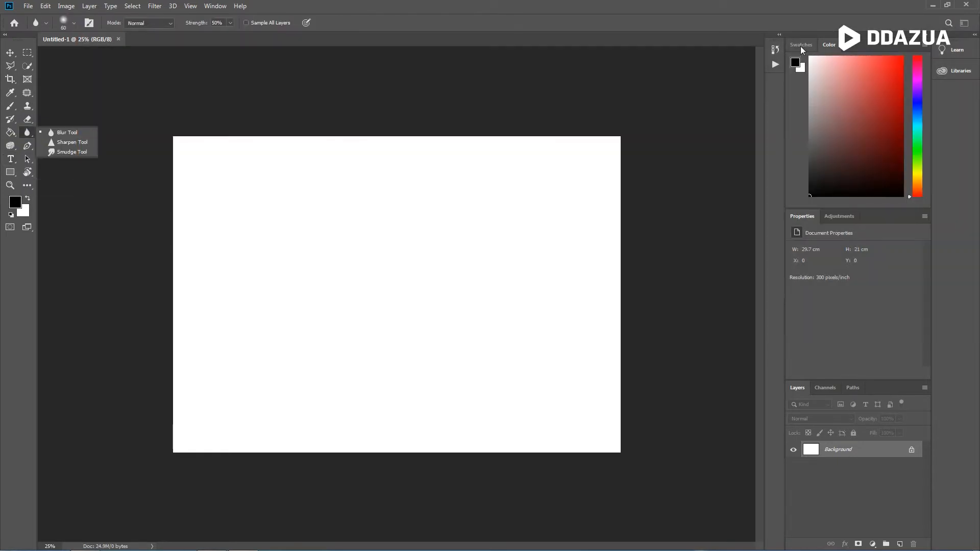
Step: Float the Swatches panel over the canvas and dock it back into the Color group, behind Color
click(801, 47)
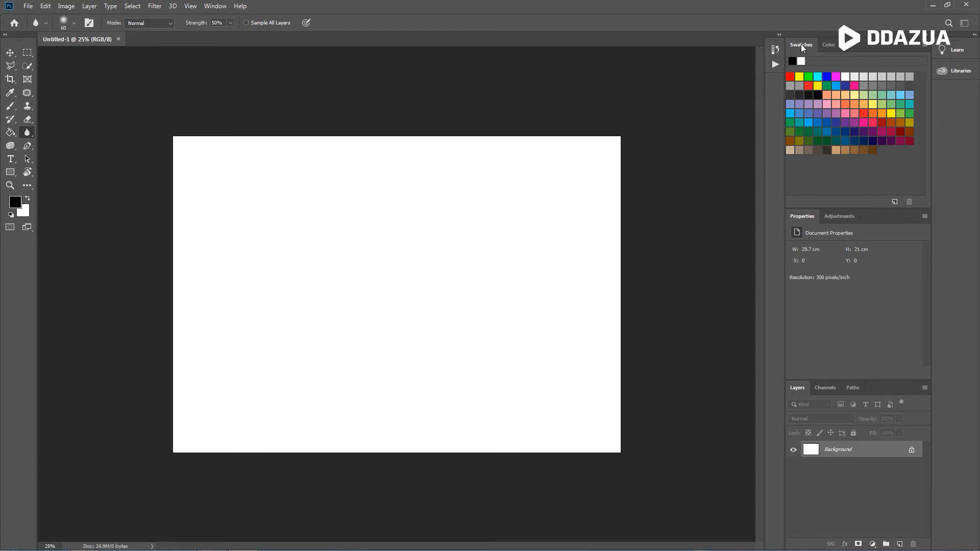
drag(801, 43, 554, 76)
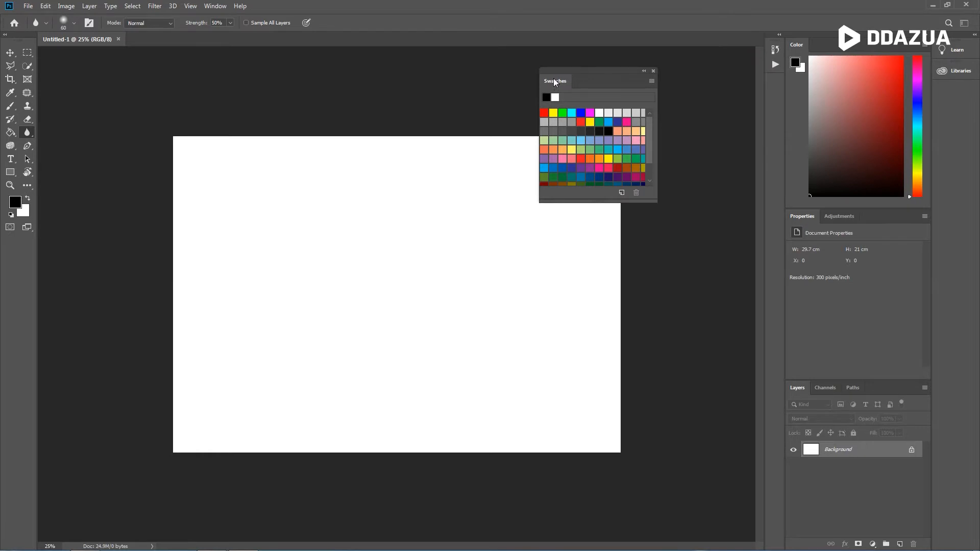
drag(555, 81, 824, 46)
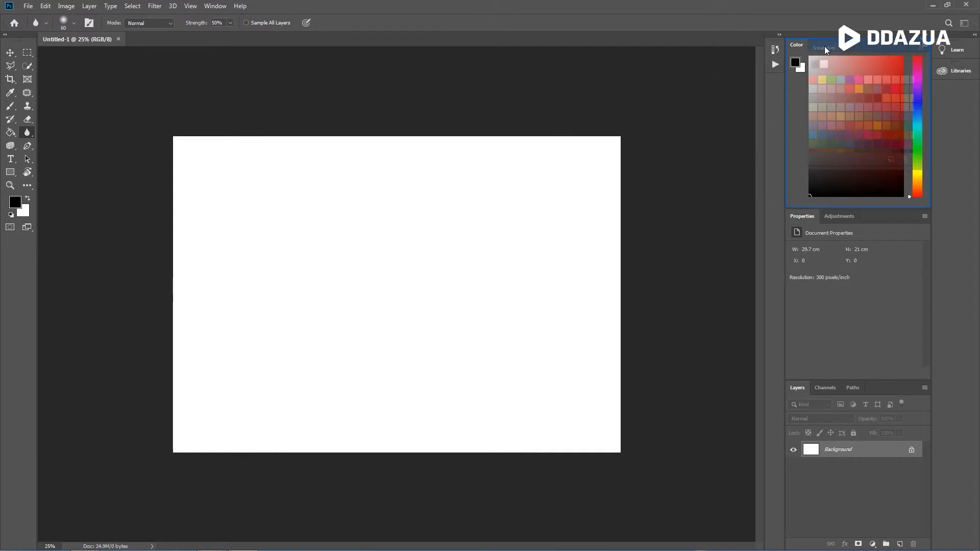
drag(824, 46, 825, 46)
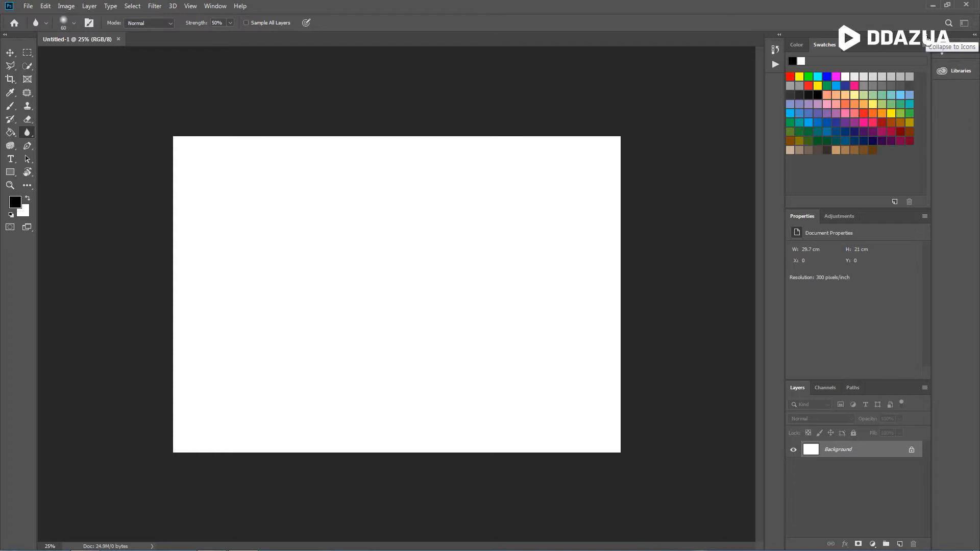
Step: Collapse the main panel column to icons and restore it, and expand the Learn and Libraries panels
click(928, 40)
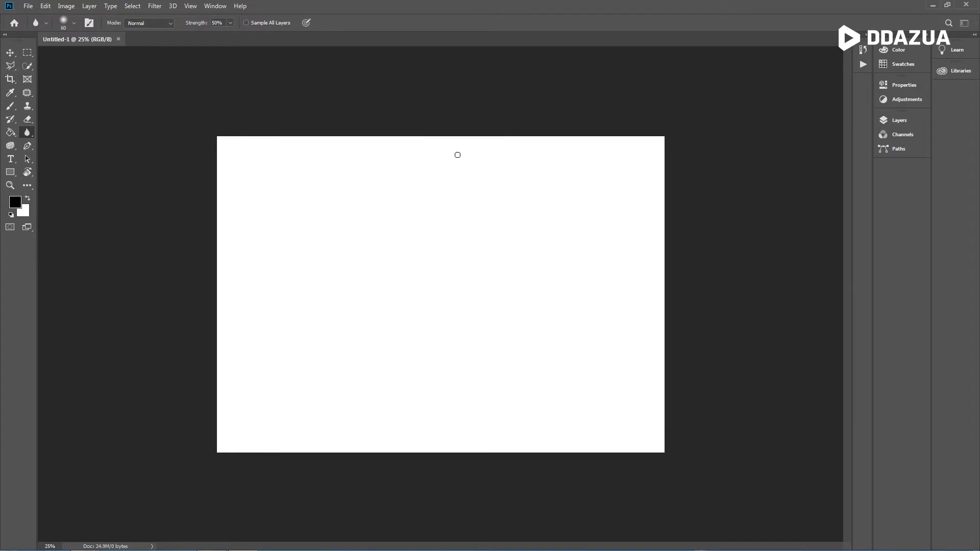
click(928, 39)
click(975, 35)
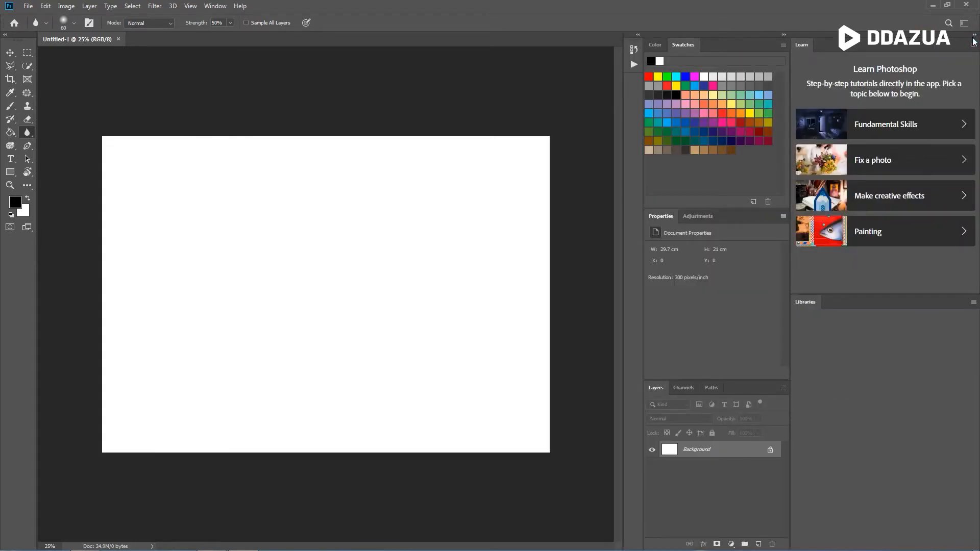
Step: Bring the Color panel in front of Swatches and check the list of panels that can be displayed
click(655, 45)
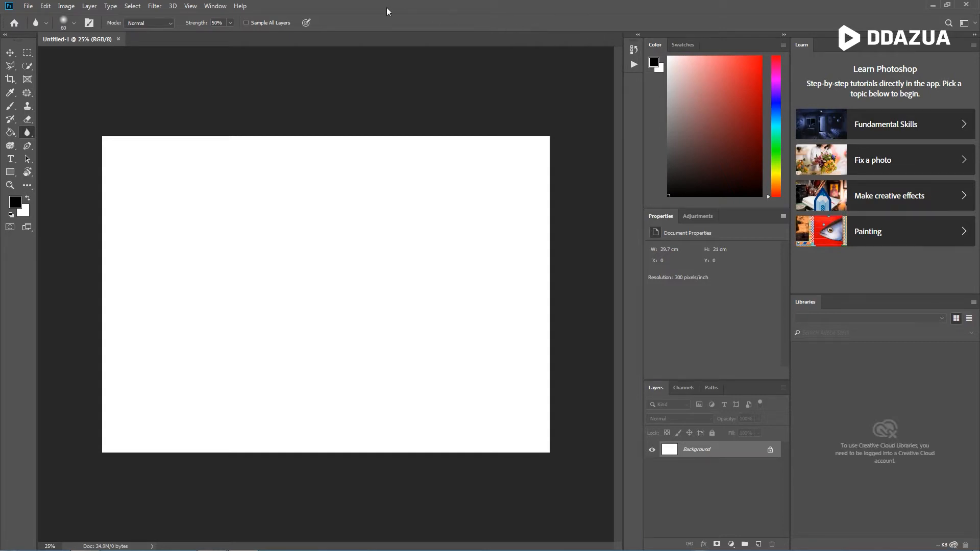
click(223, 8)
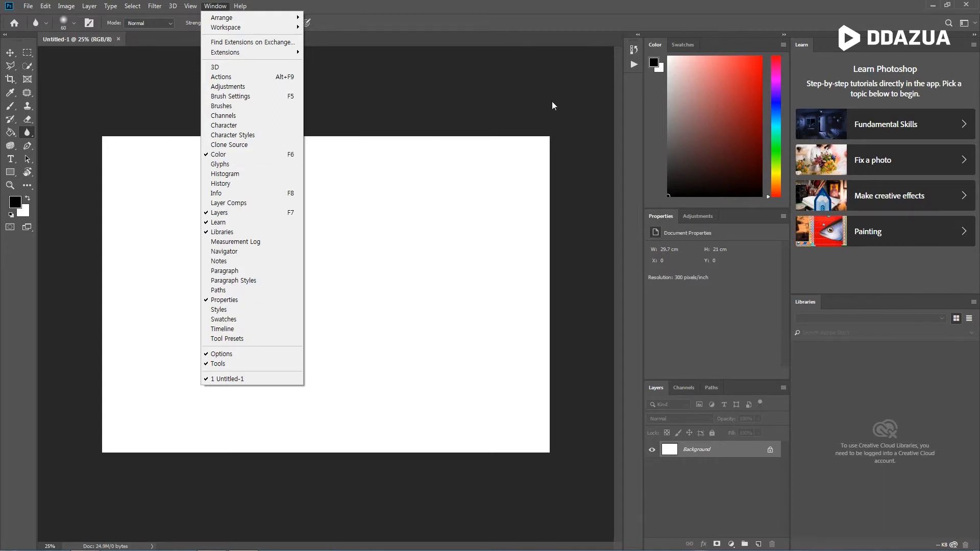
click(654, 44)
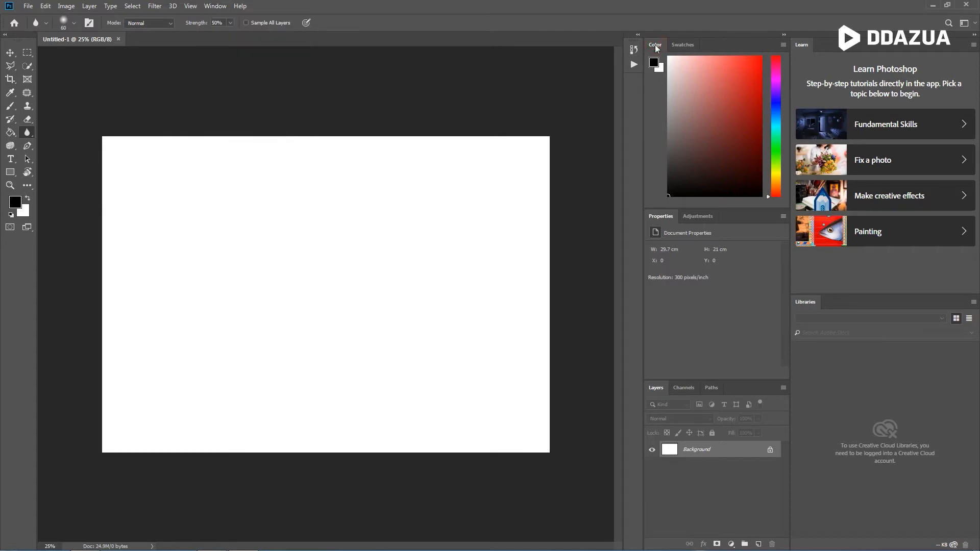
Step: Compare the options of the Eraser, Rectangular Marquee, Quick Selection and Frame tools, finishing with the Move tool active
key(e)
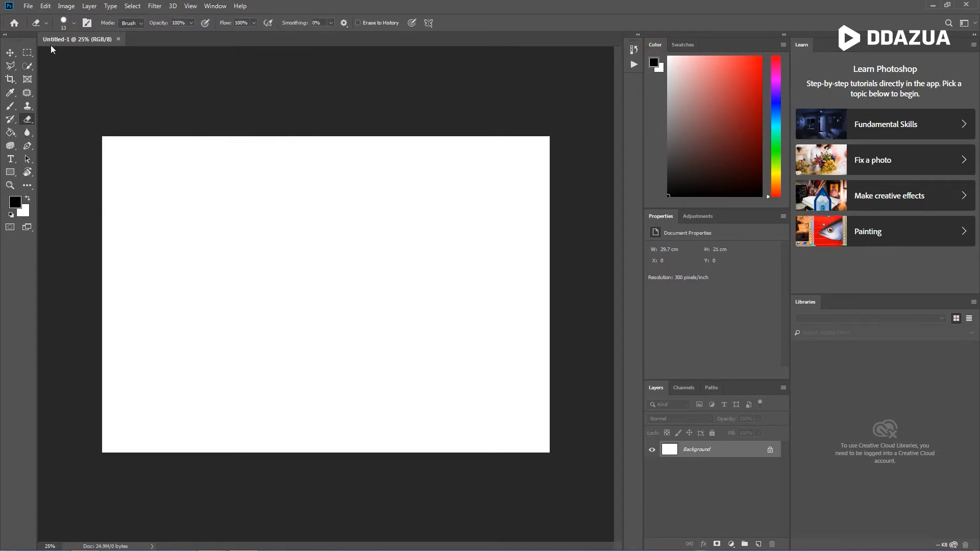
click(29, 55)
click(28, 68)
click(28, 80)
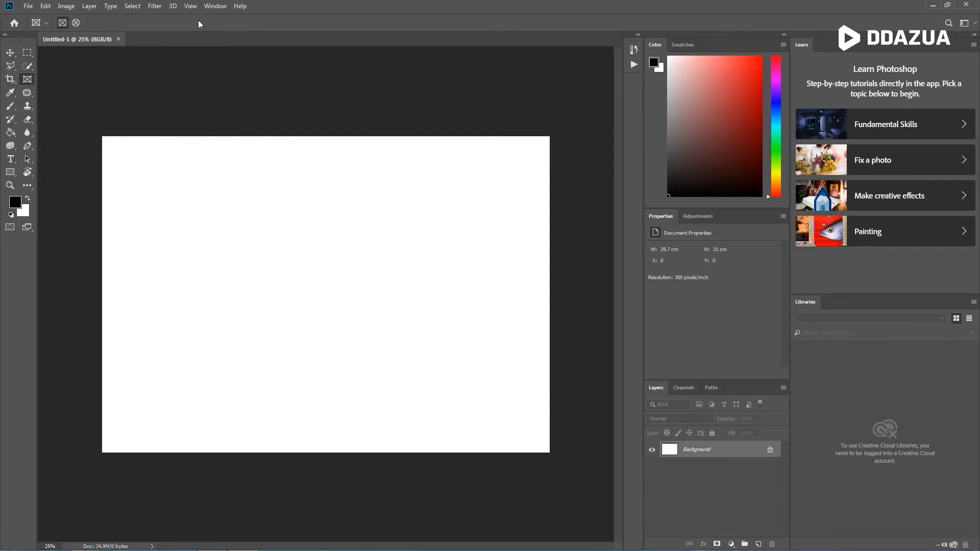
click(27, 53)
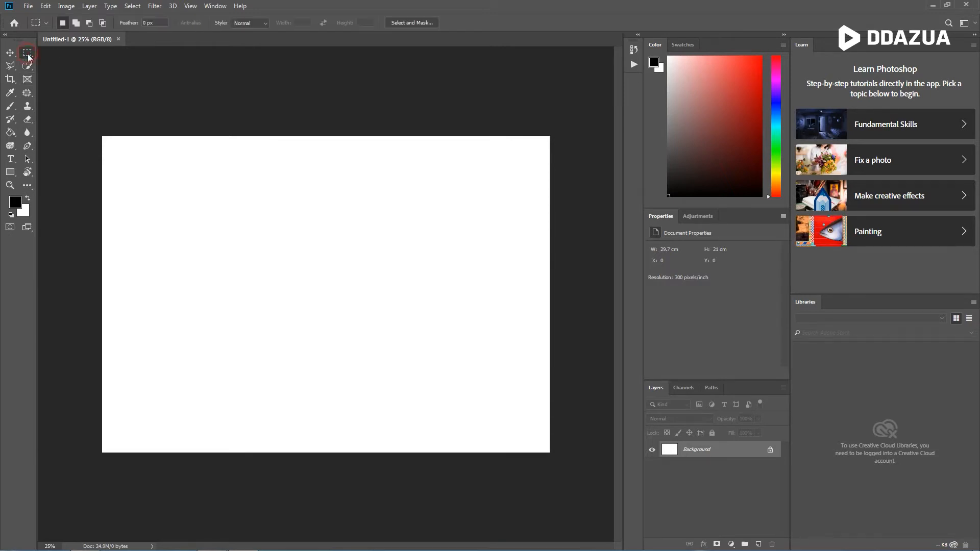
click(27, 66)
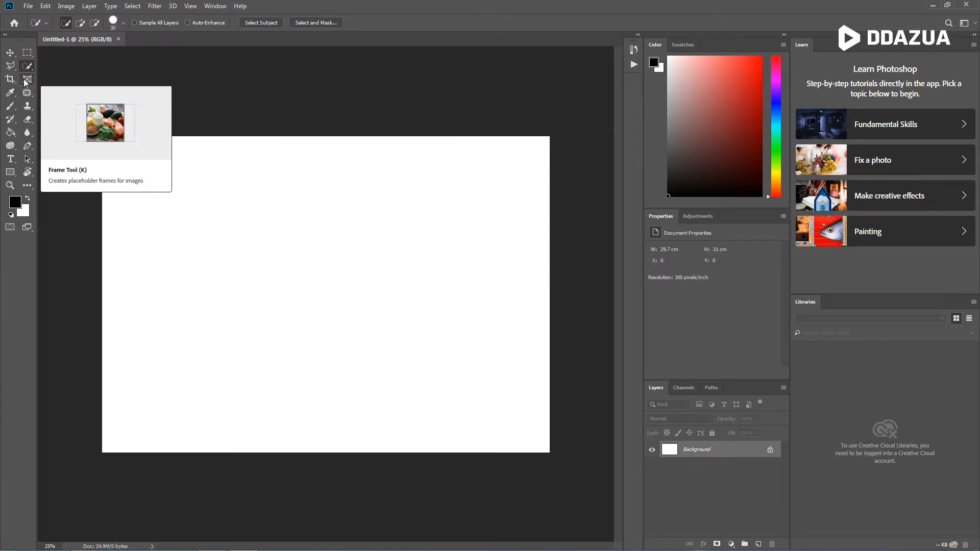
click(24, 82)
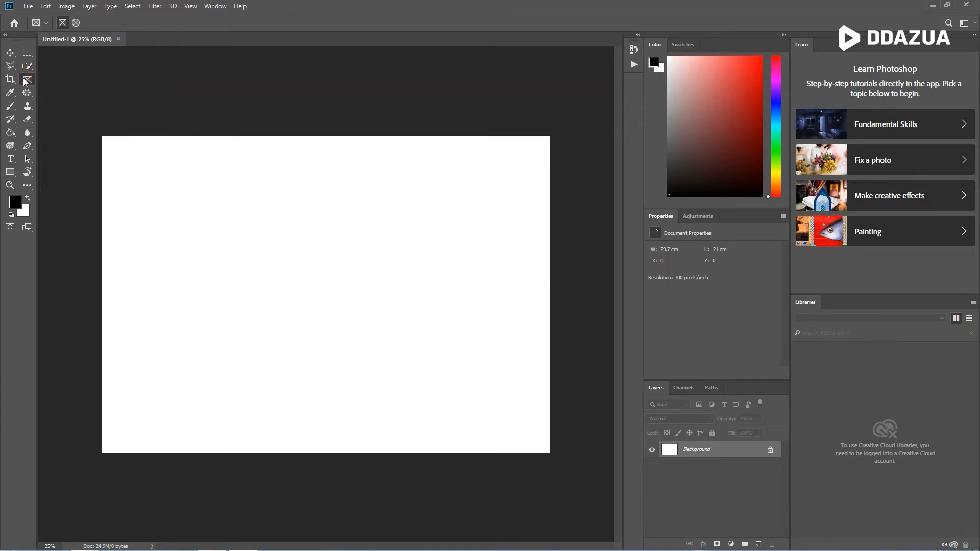
click(8, 55)
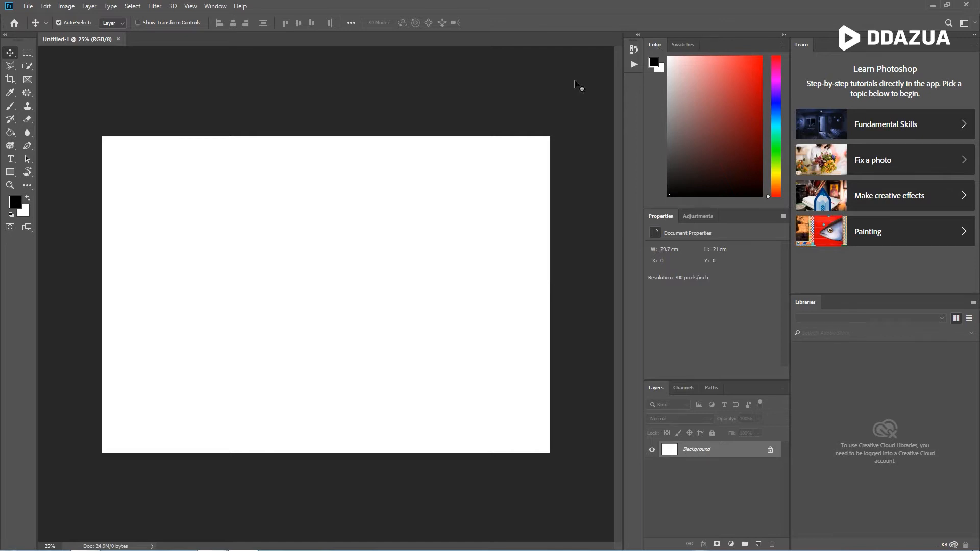
Step: Save the current panel layout as a new workspace named 포토샵
click(215, 6)
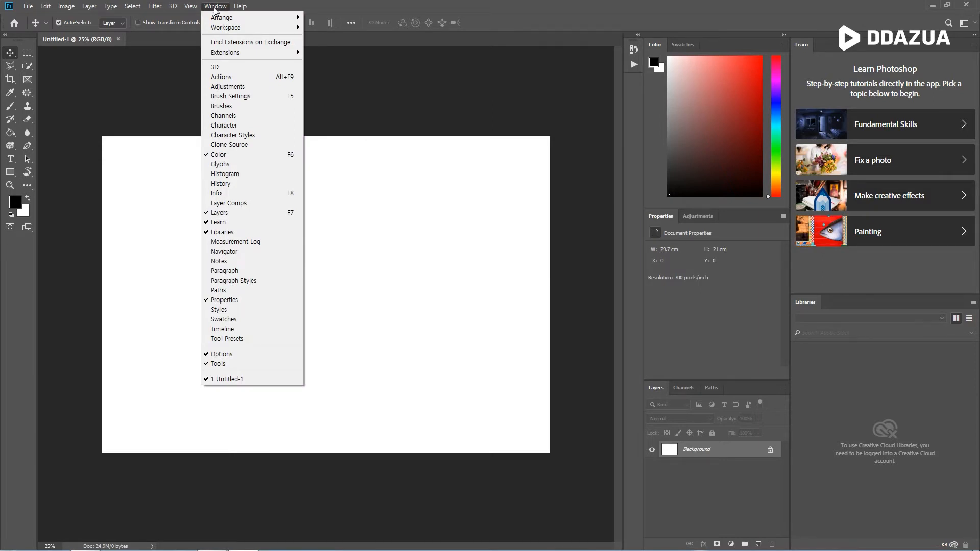
mouse_move(216, 28)
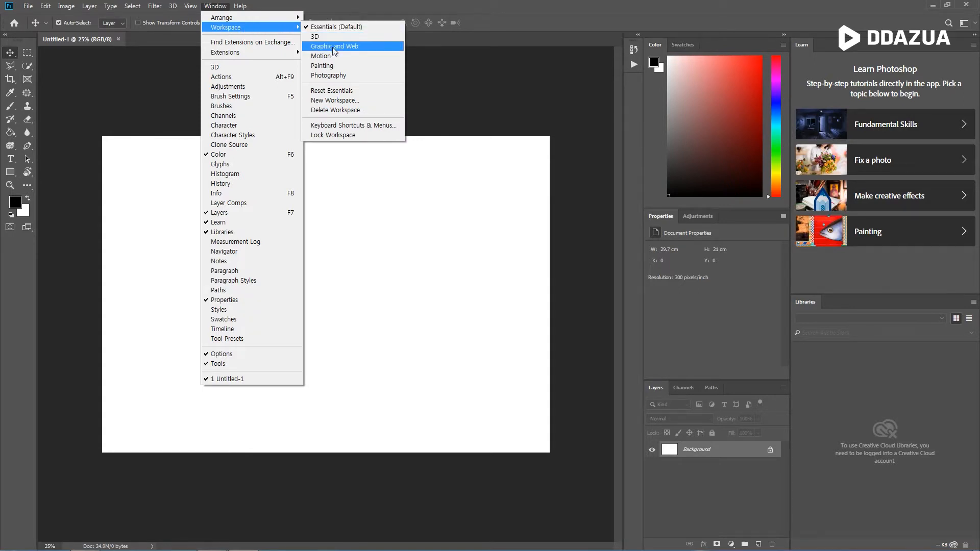
click(347, 101)
drag(468, 156, 413, 156)
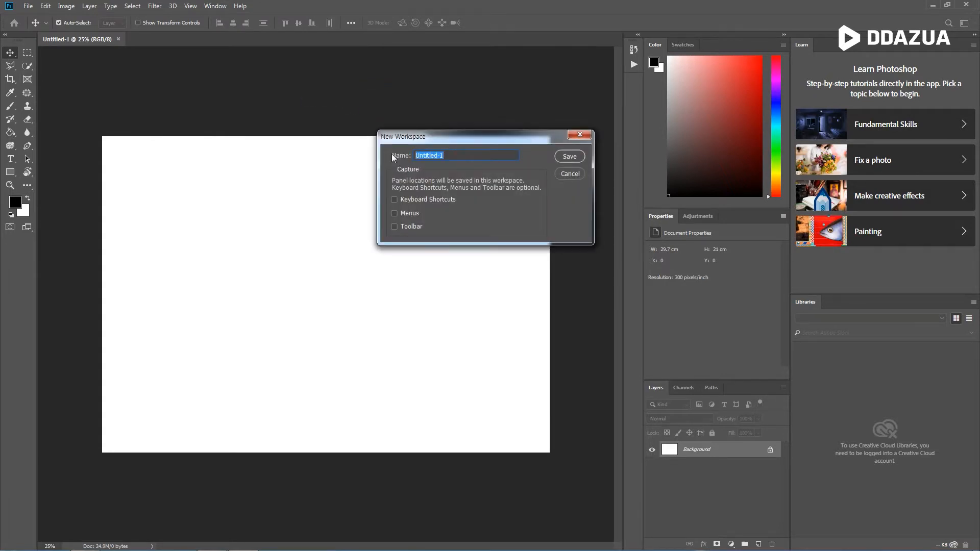
text(vh)
text(포토샵)
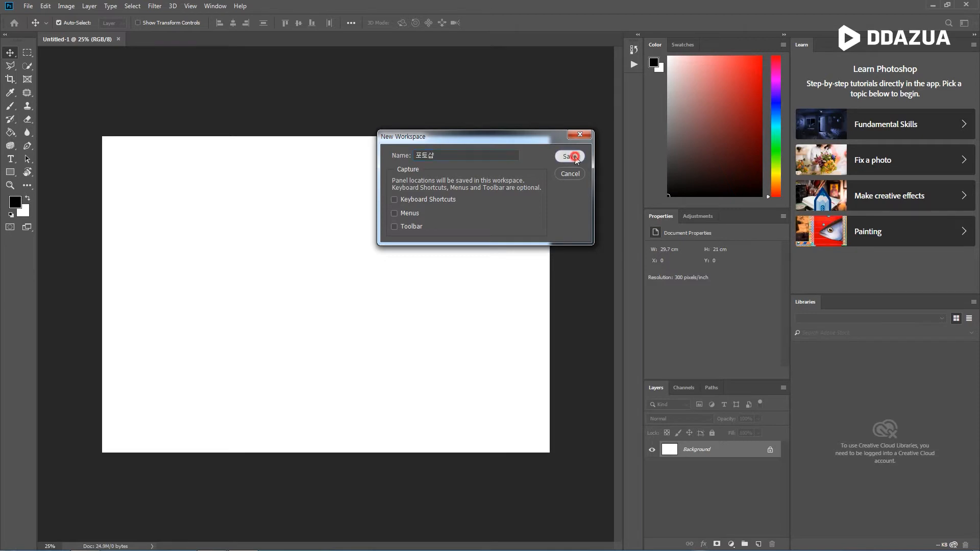
click(576, 159)
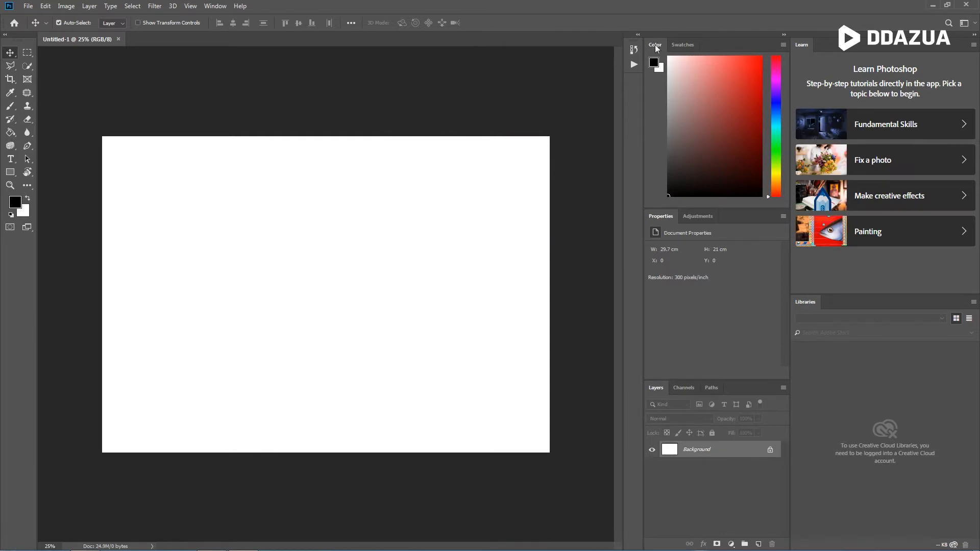
Step: Float and close the Color and Swatches panels, and bring them back by resetting the 포토샵 workspace
drag(654, 44, 409, 83)
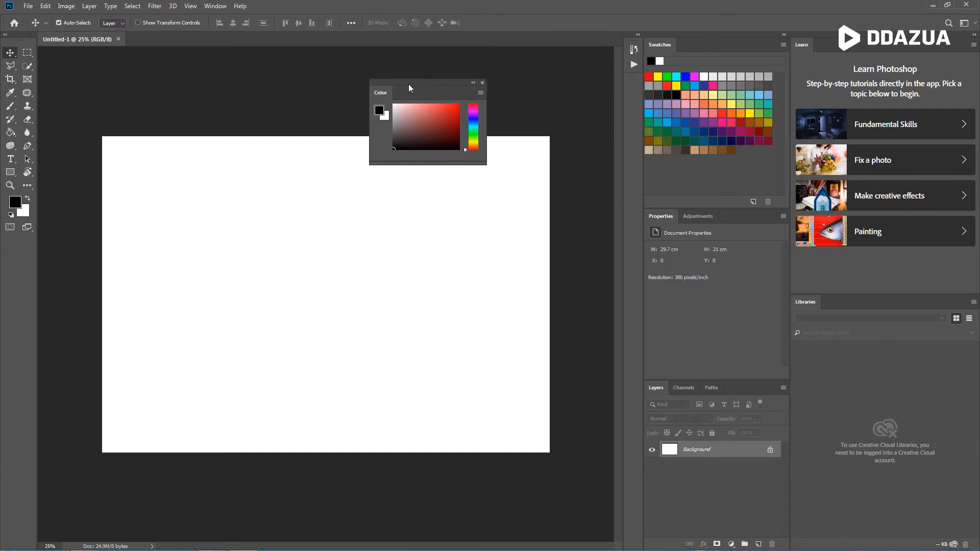
click(482, 83)
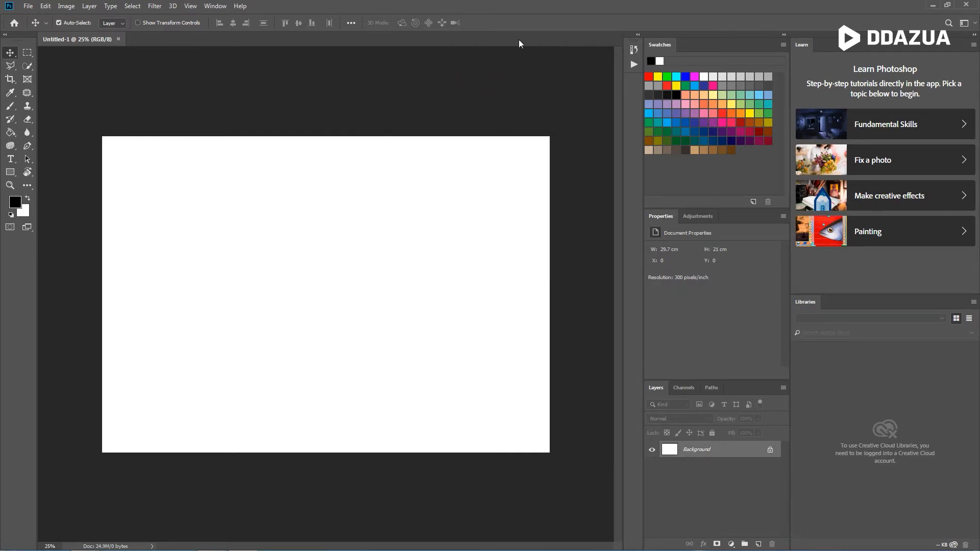
drag(656, 47, 457, 76)
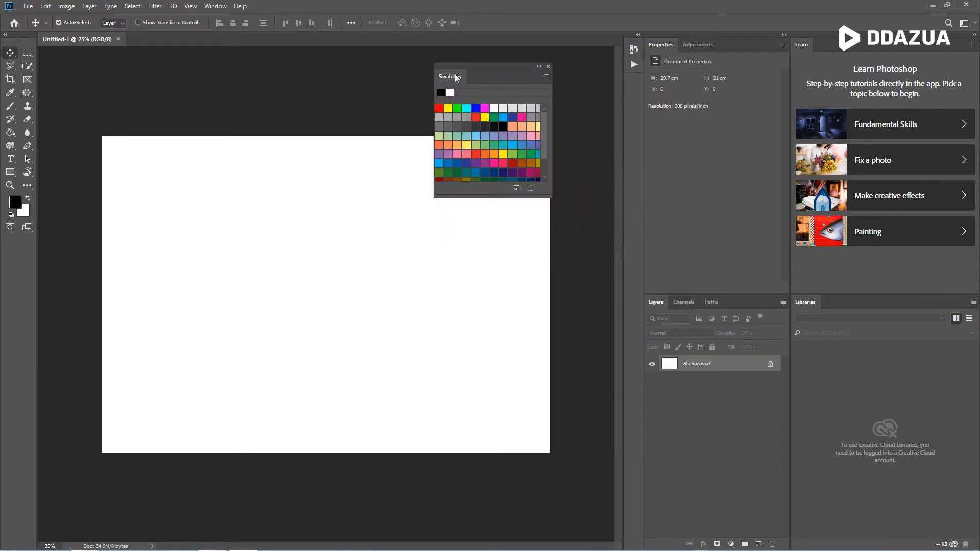
click(549, 66)
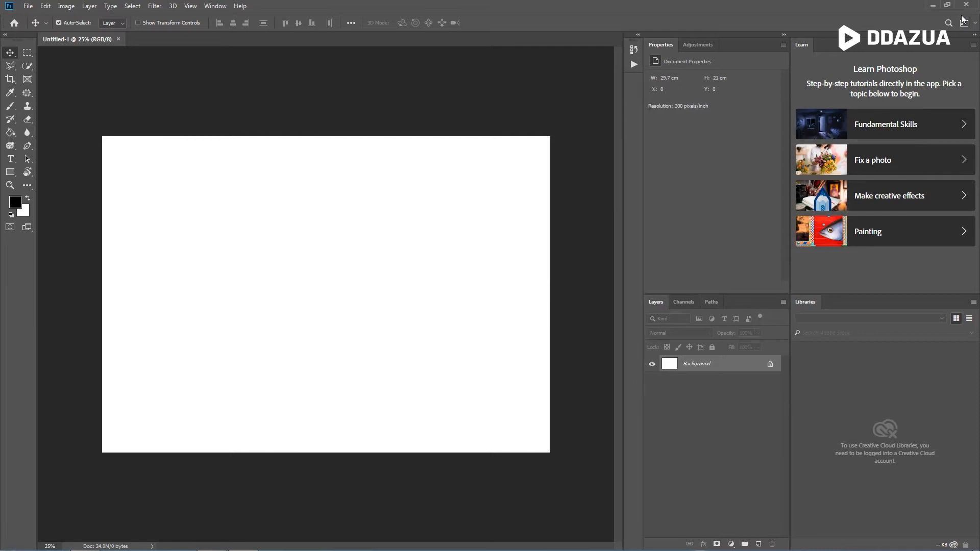
click(976, 23)
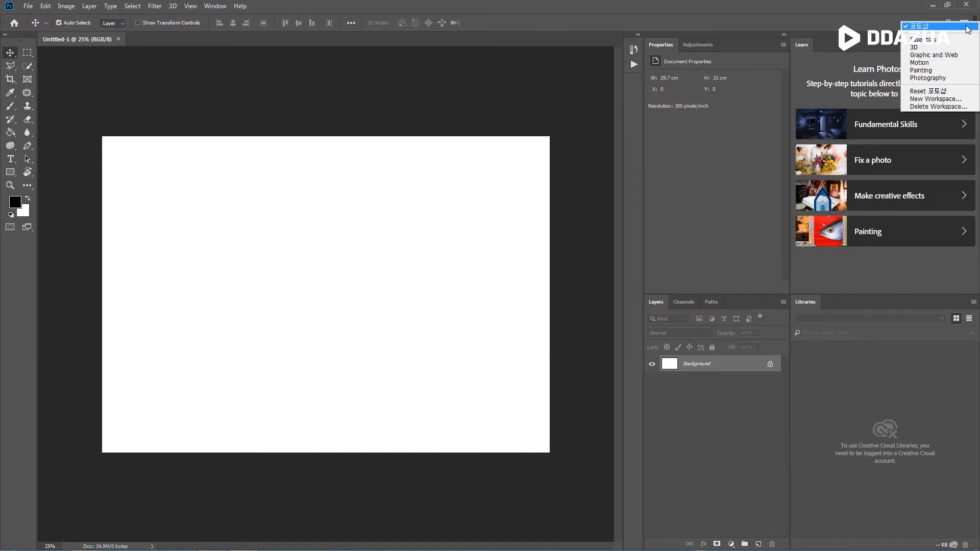
click(950, 92)
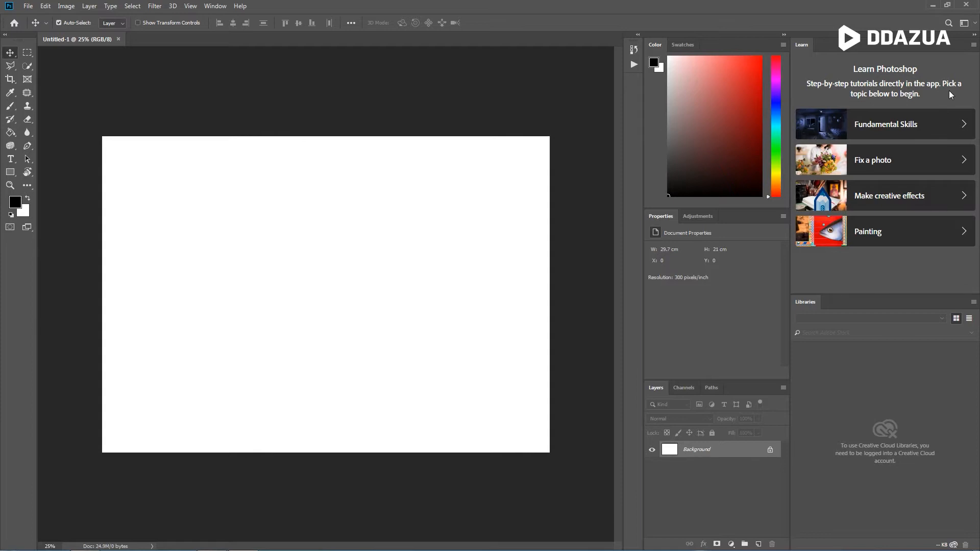
Step: Activate the Brush tool and start a new document named 1강
key(b)
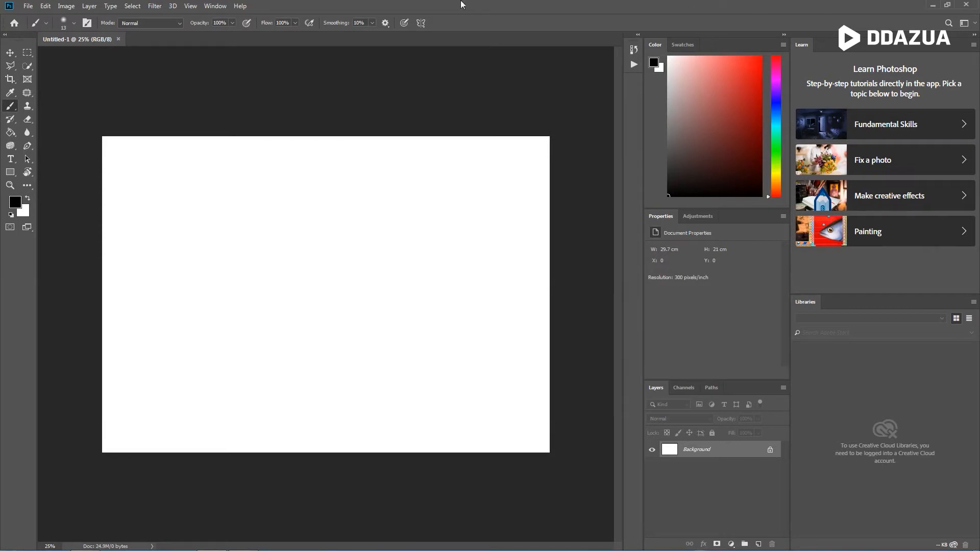
click(28, 7)
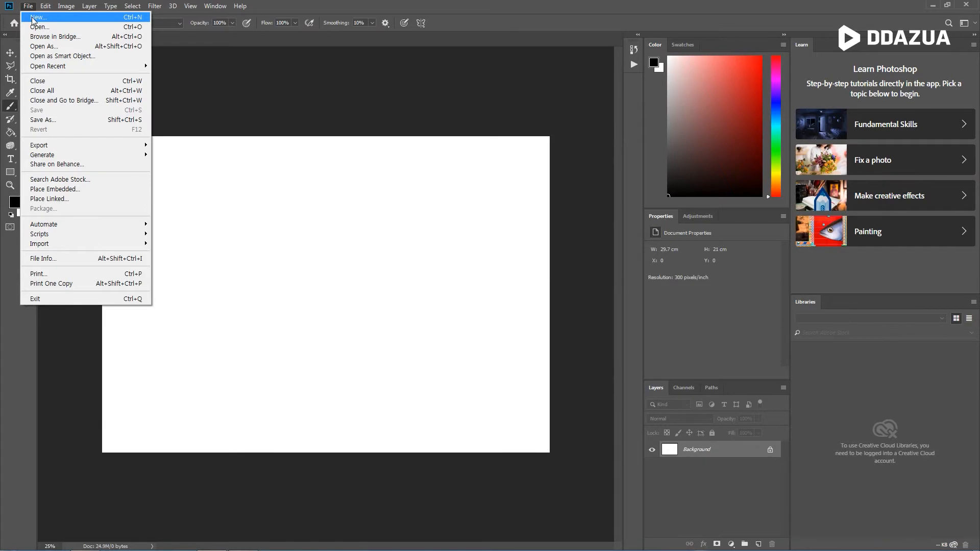
click(33, 19)
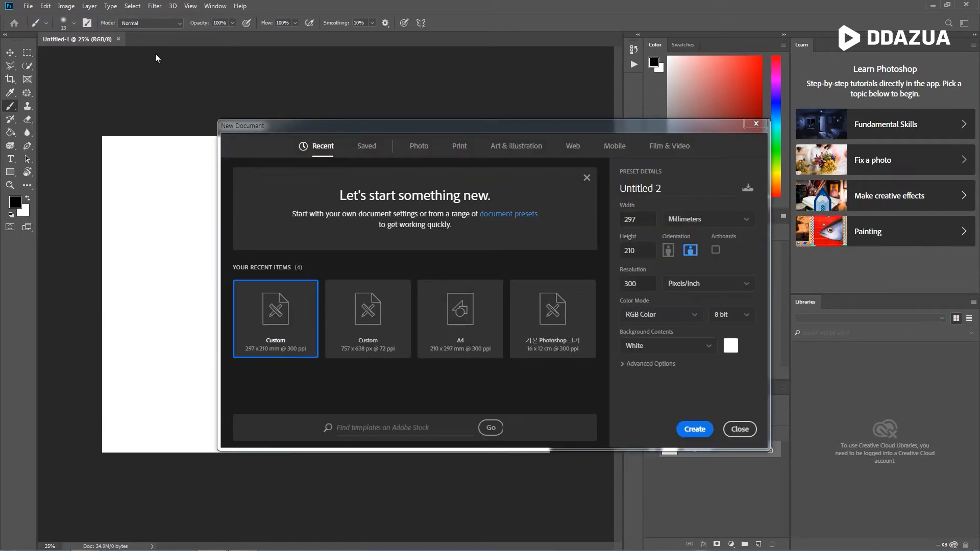
drag(545, 124, 487, 97)
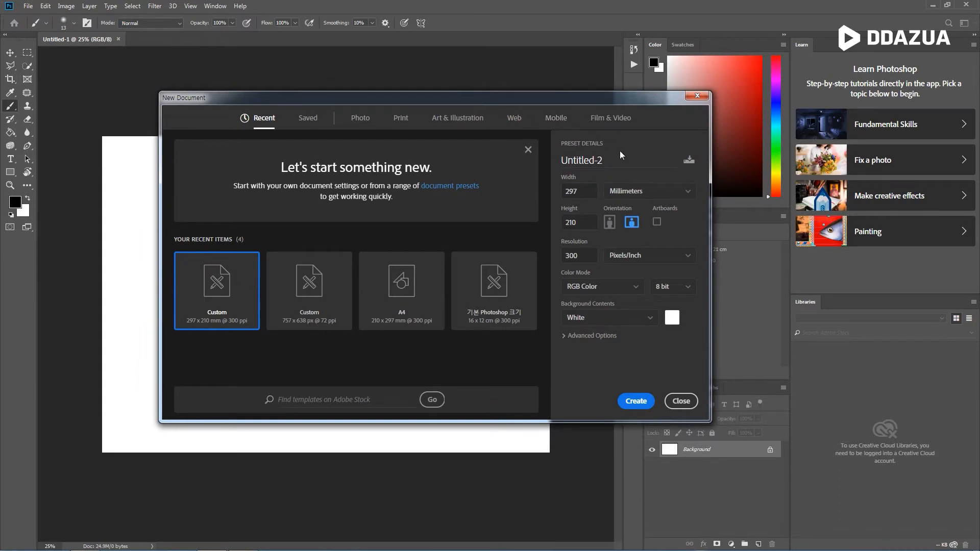
drag(618, 162, 560, 162)
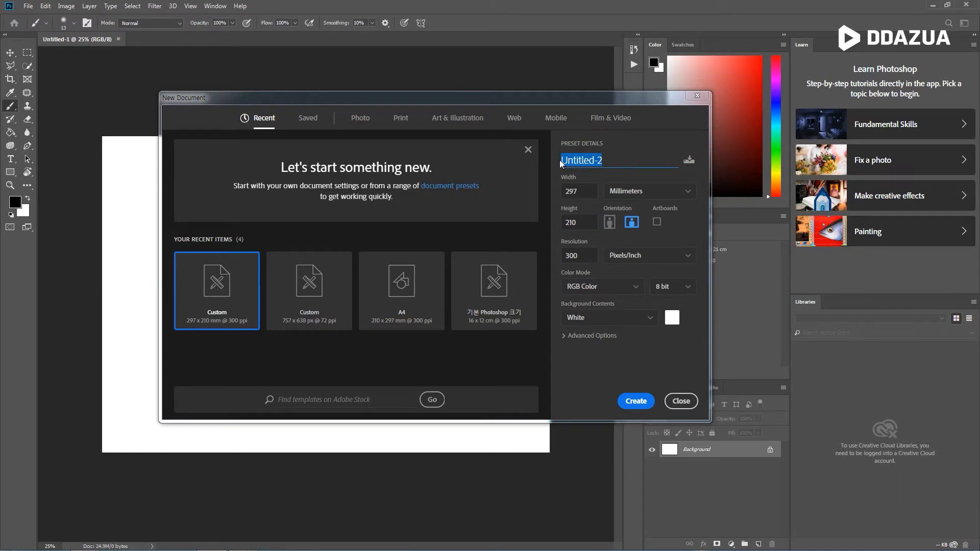
key(BackSpace)
text(1강)
Step: Create the document in portrait orientation at 210 x 297 millimeters, 300 pixels/inch, RGB Color, with white background contents
click(585, 193)
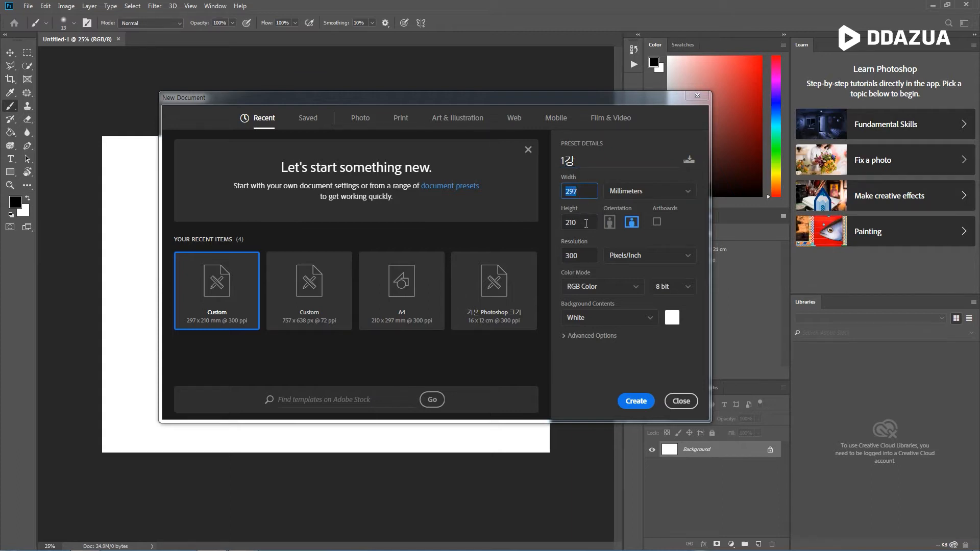
click(586, 223)
click(692, 192)
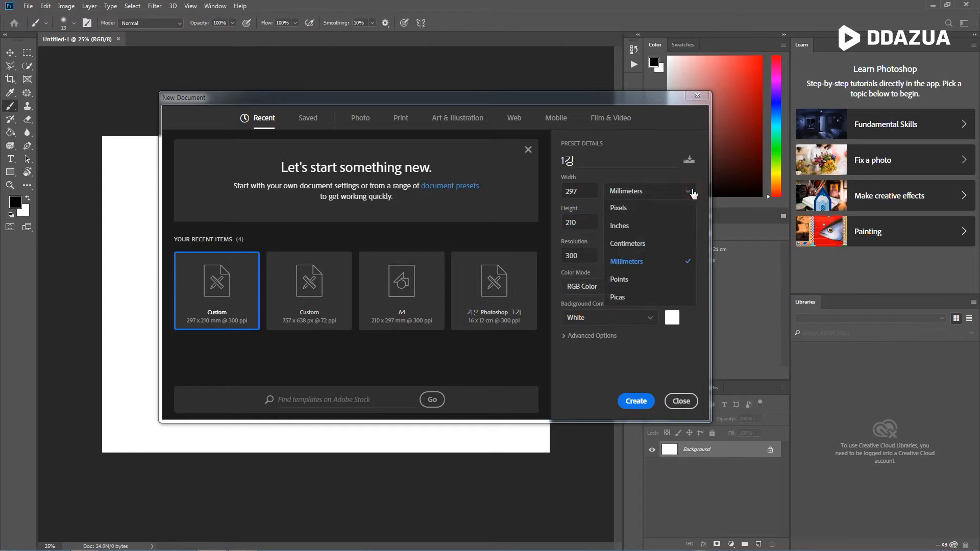
click(679, 262)
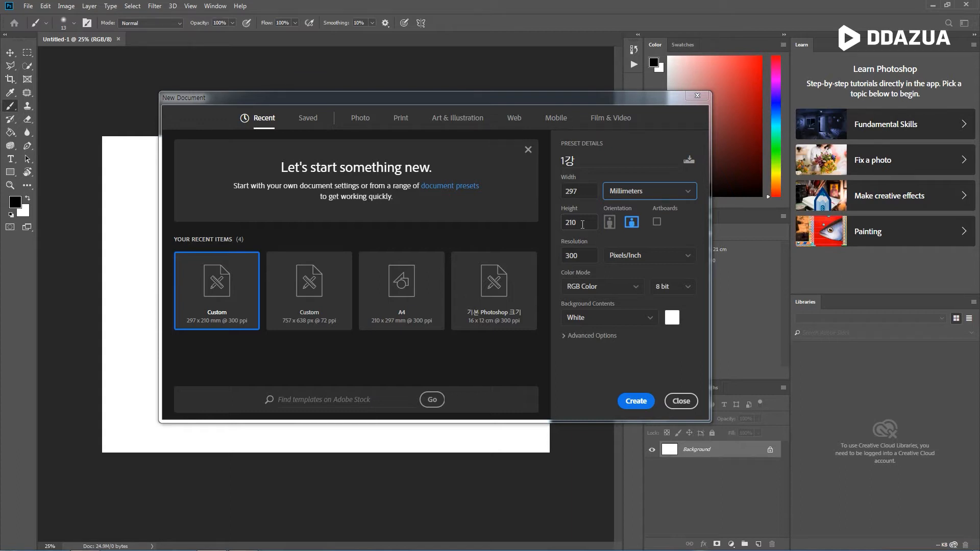
double_click(582, 255)
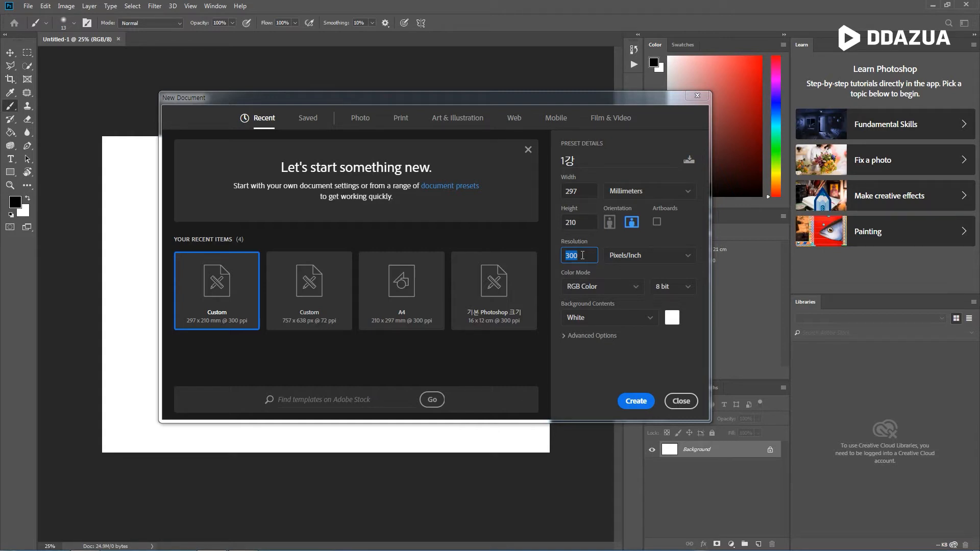
click(601, 288)
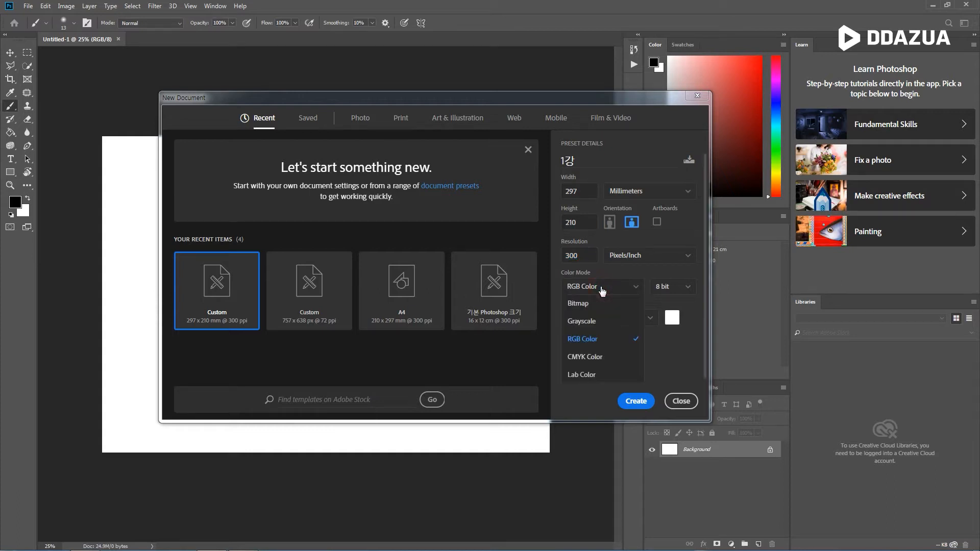
click(592, 340)
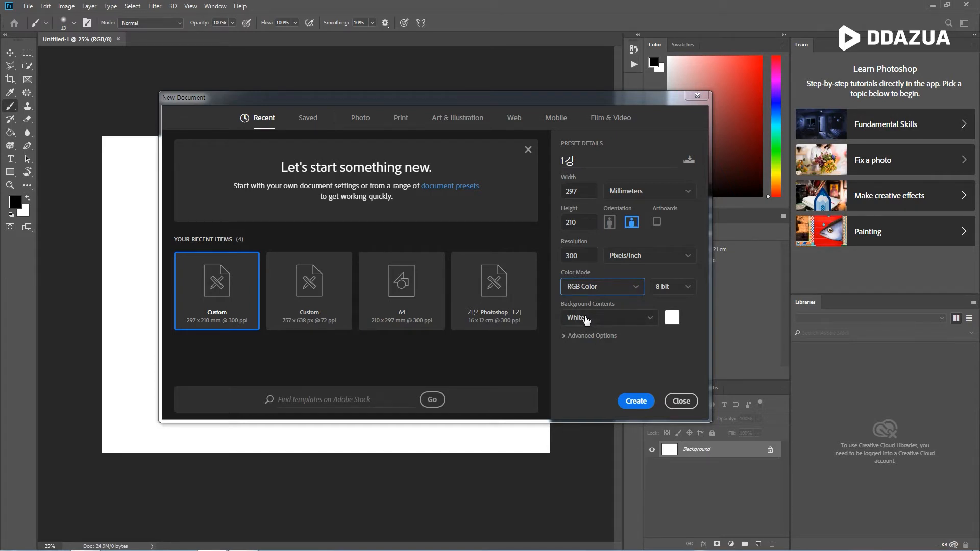
click(636, 401)
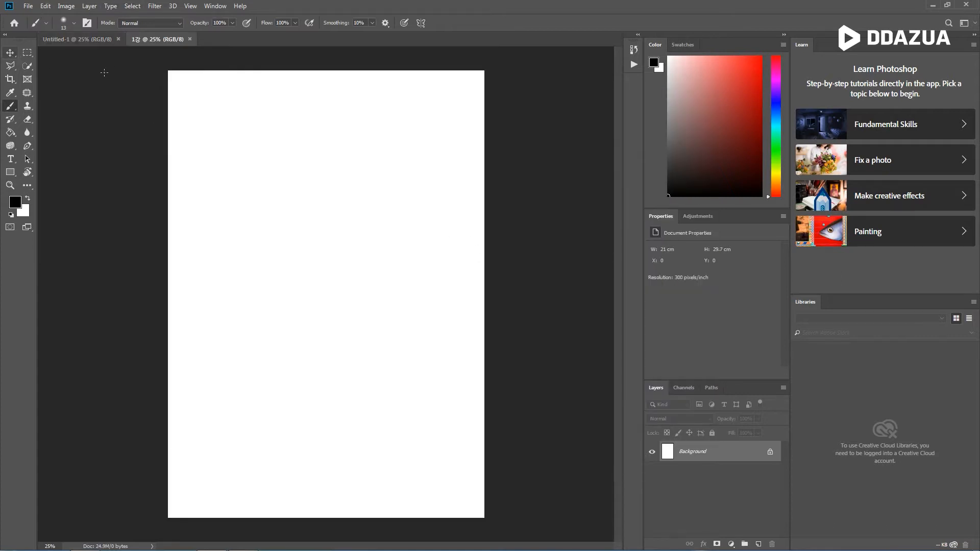
Step: Close both open documents and open the leaf image 잎.jpg from the 01_포토샵의 기초 folder
click(189, 39)
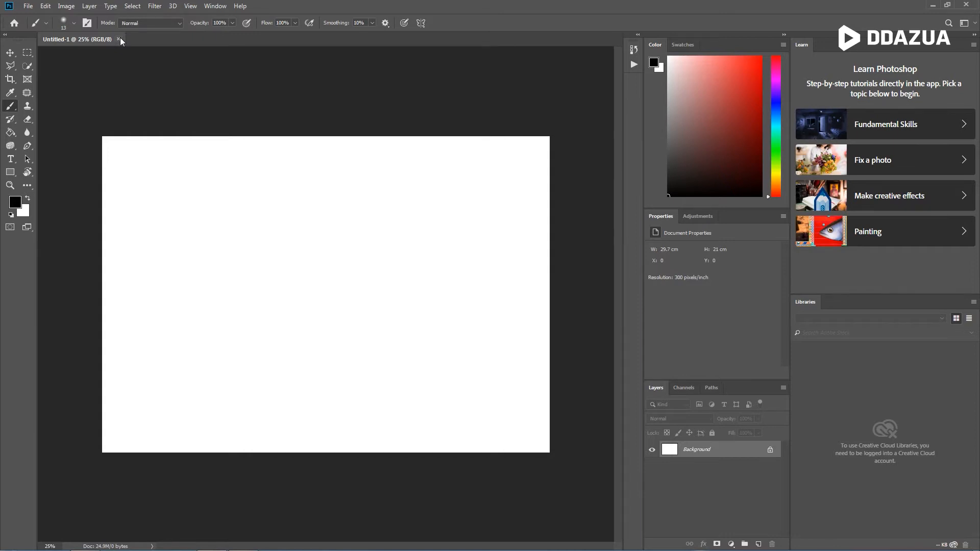
click(120, 38)
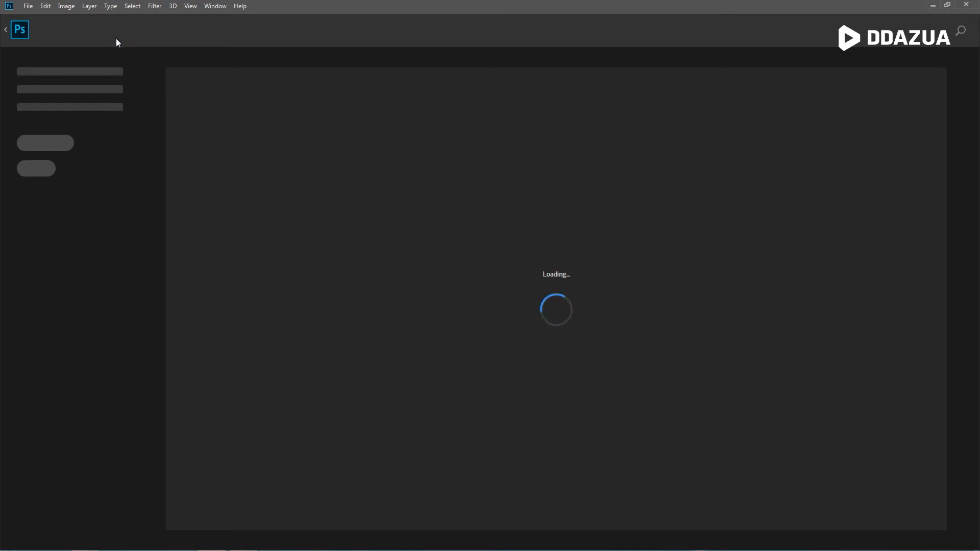
click(30, 7)
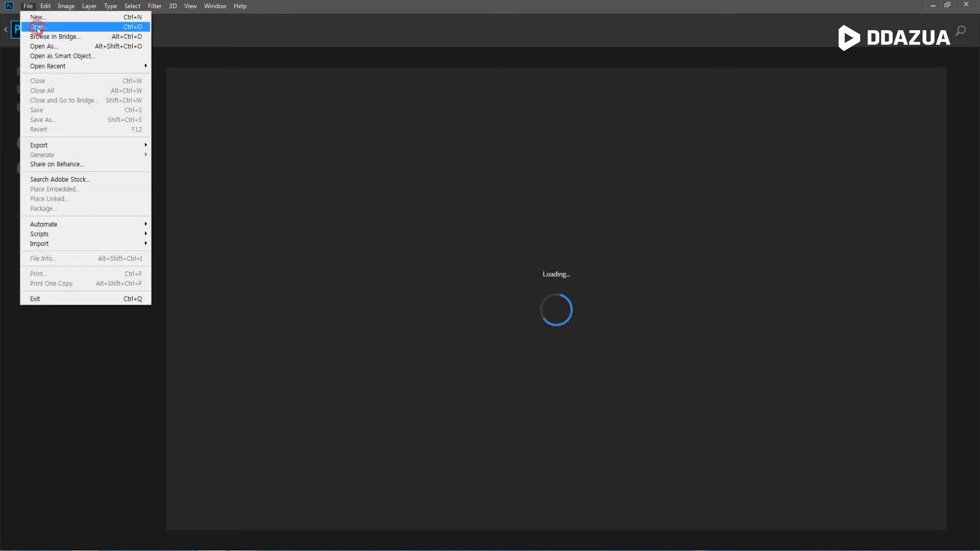
click(36, 28)
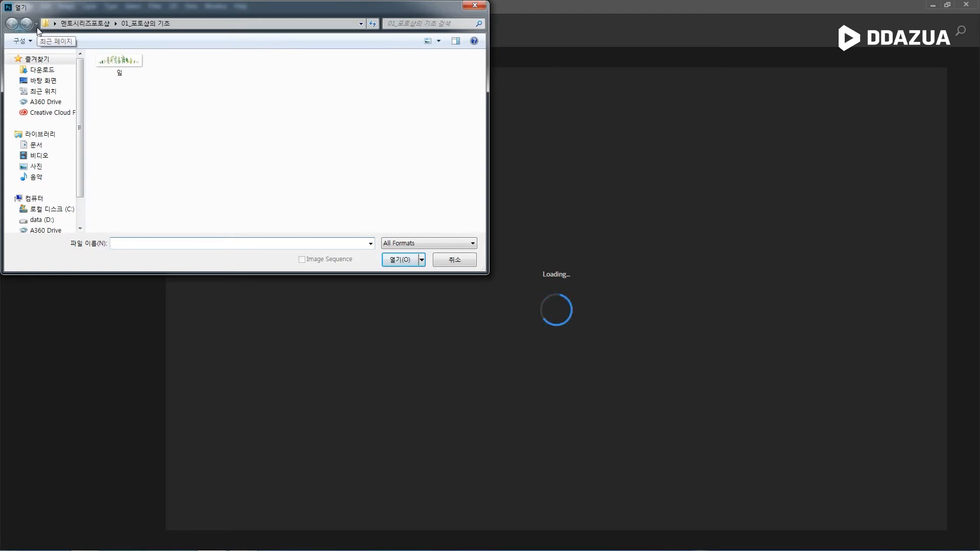
click(123, 64)
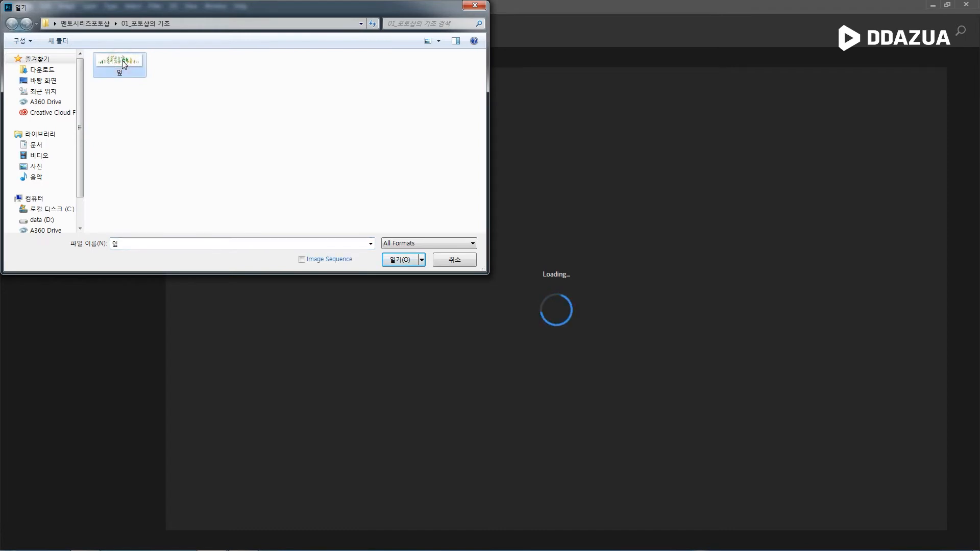
click(399, 264)
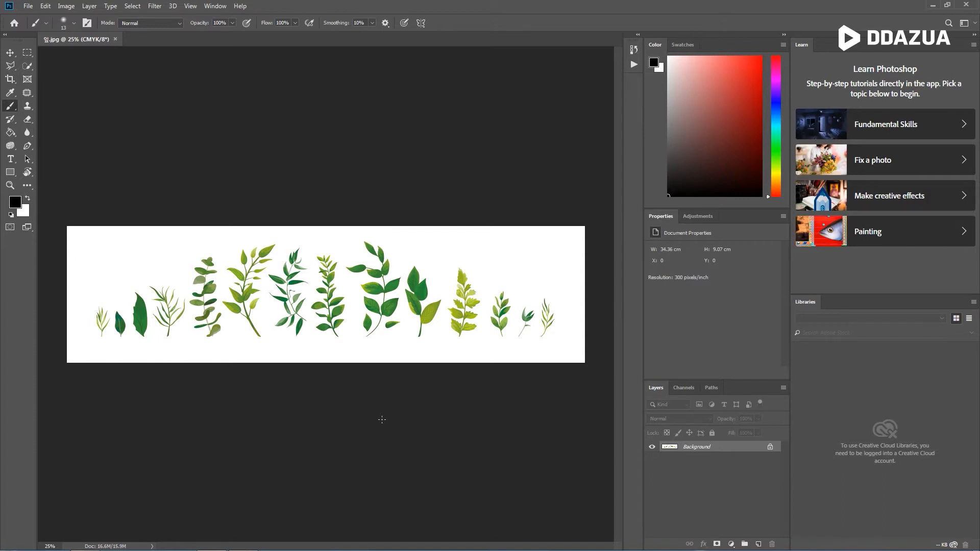
Step: Zoom in and out on the leaf illustration and examine the central leaf stems up close
key(alt)
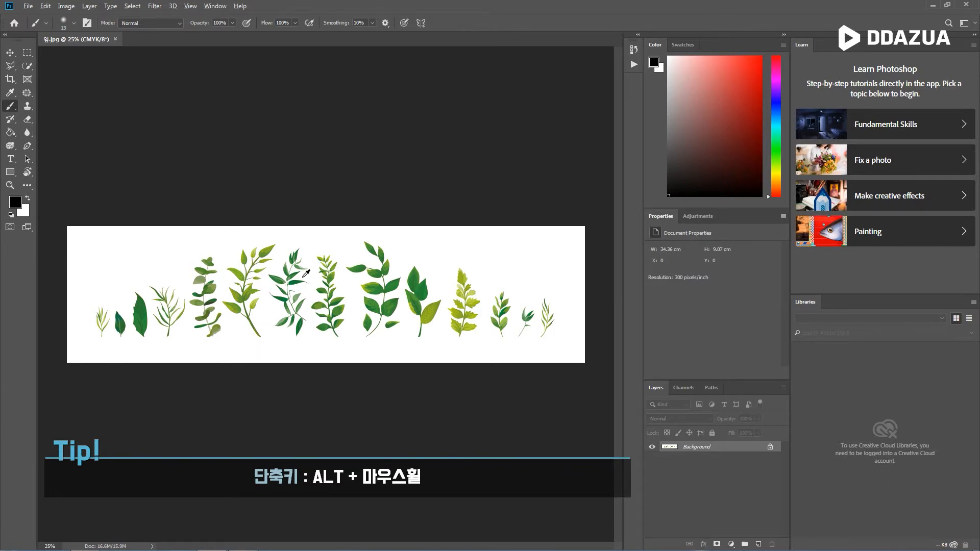
scroll(306, 274, up, 5)
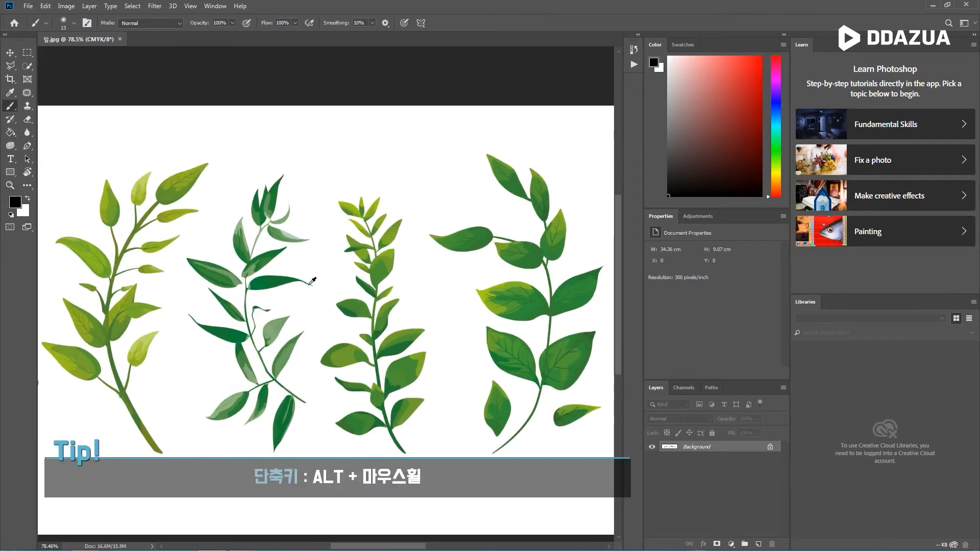
scroll(312, 282, up, 3)
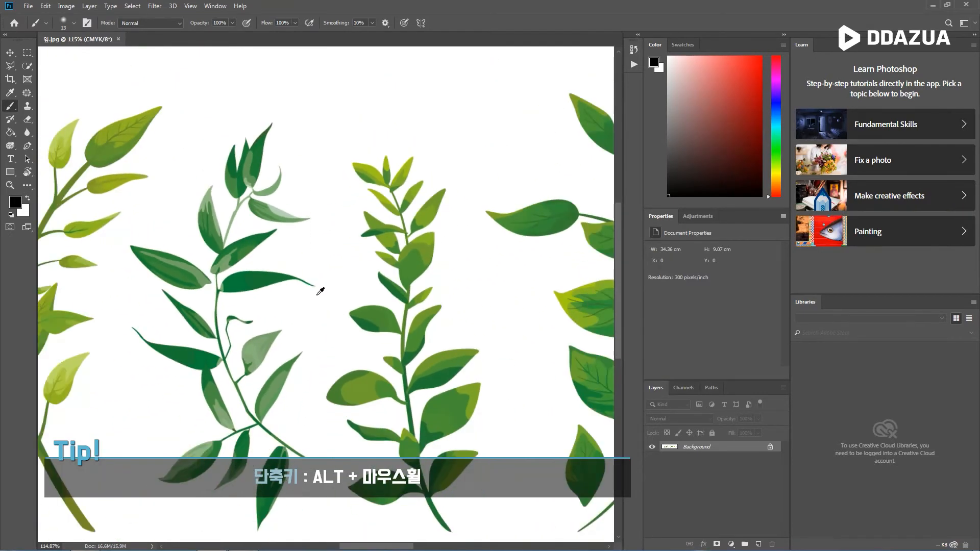
scroll(320, 290, down, 8)
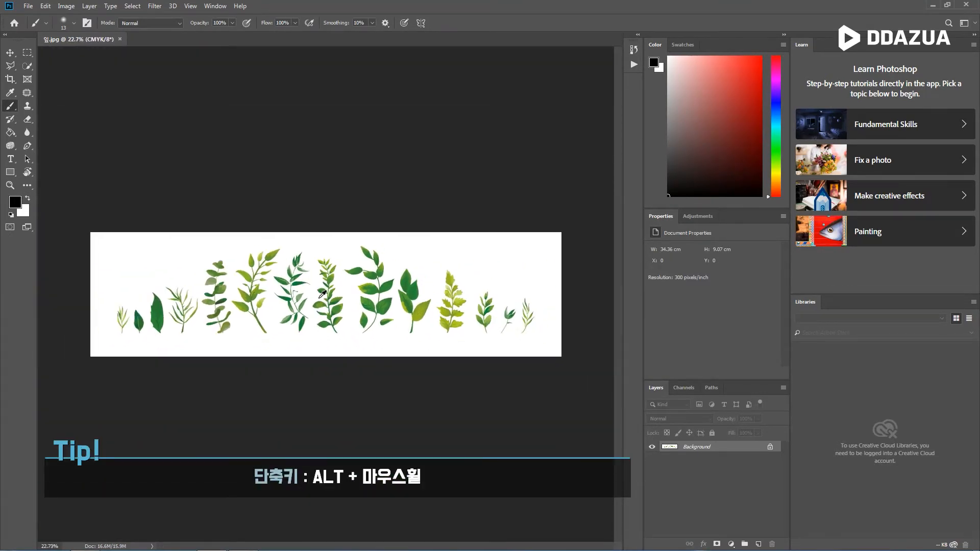
alt+scroll(323, 294, up, 5)
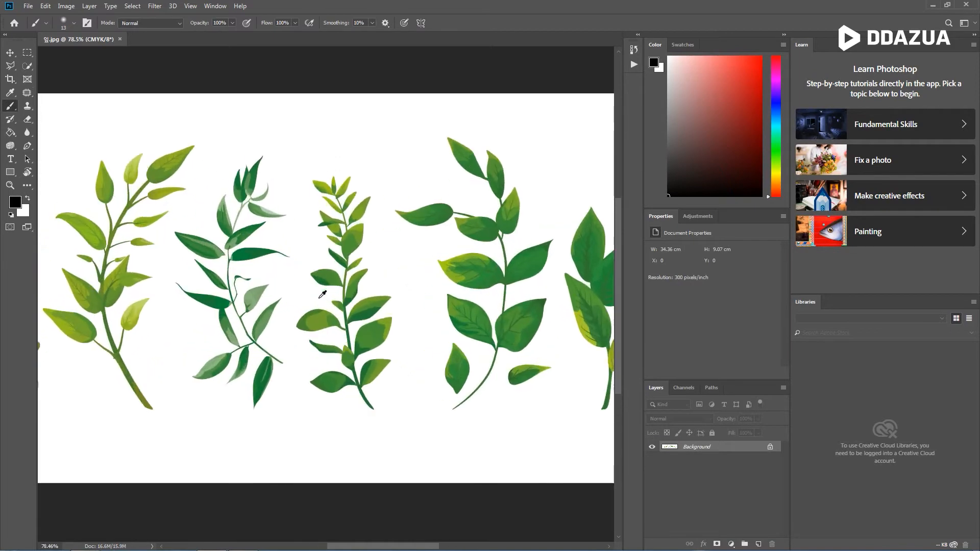
alt+scroll(323, 294, up, 6)
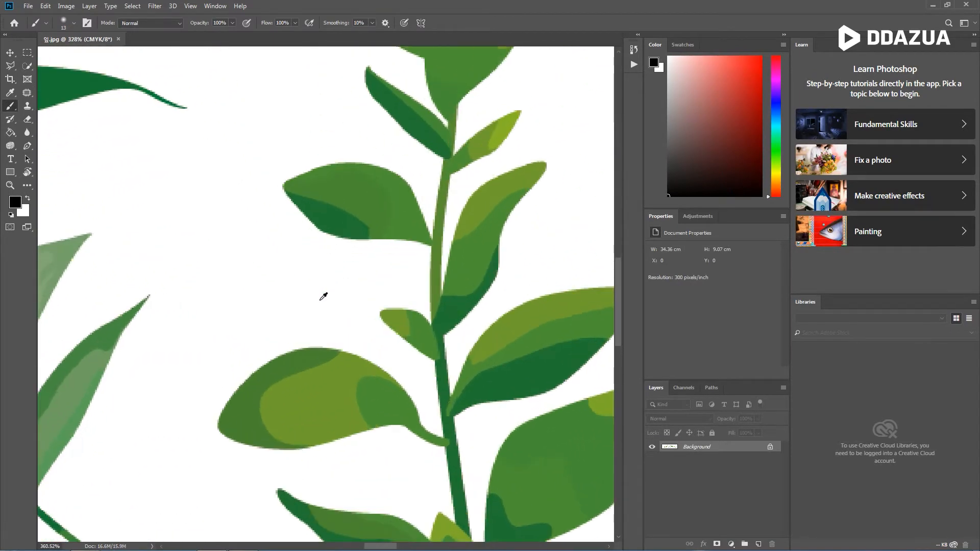
Step: Magnify the two-tone leaf on the central stem to about 2930% to inspect its individual pixels
scroll(363, 199, up, 1)
scroll(363, 196, up, 1)
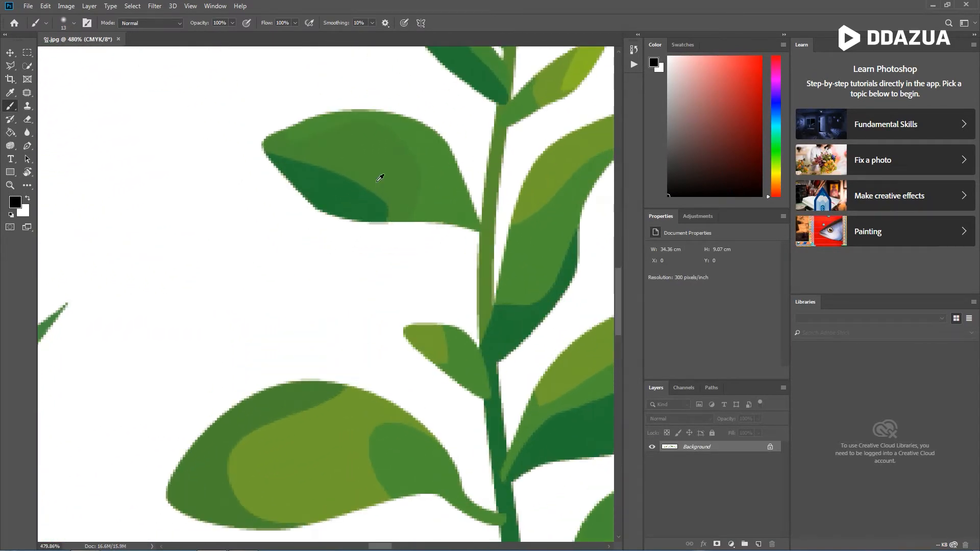
scroll(380, 178, up, 5)
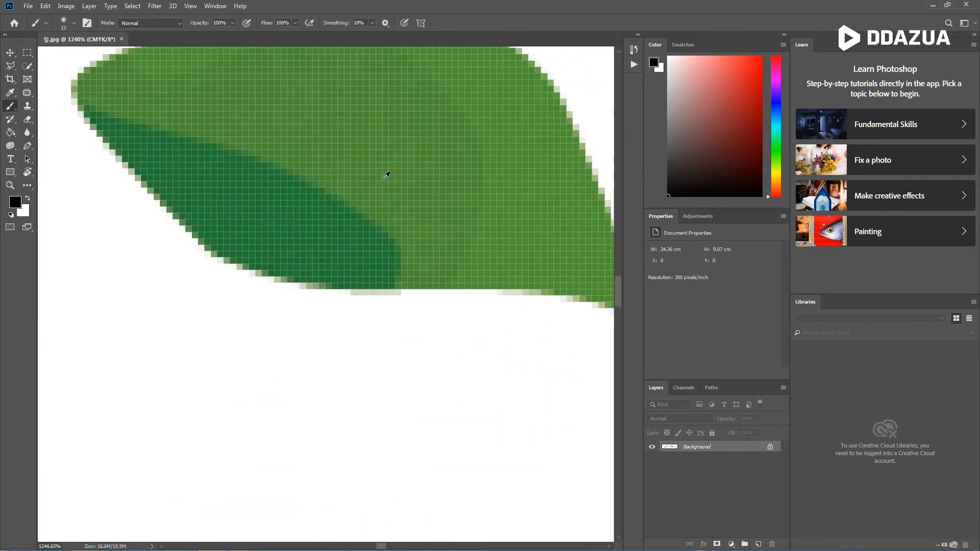
scroll(386, 176, up, 4)
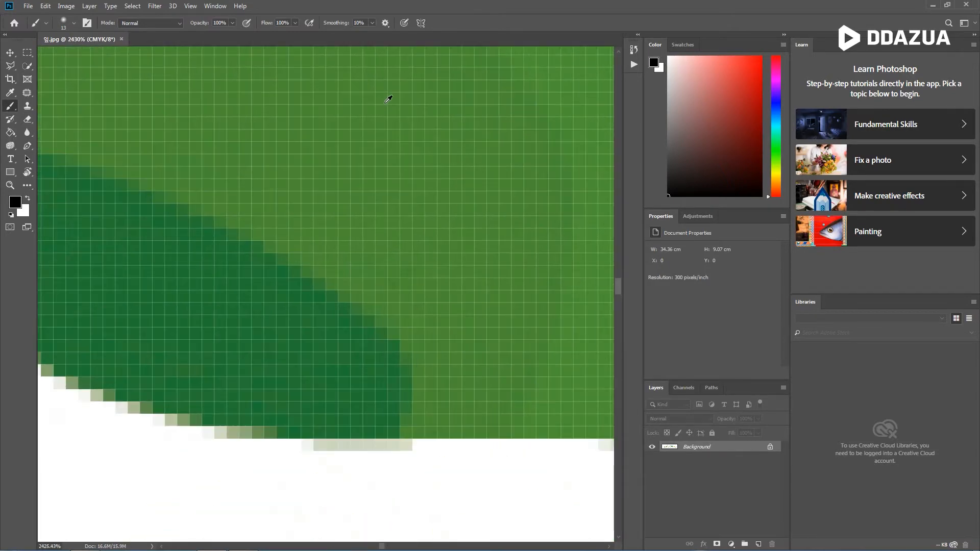
scroll(387, 99, up, 1)
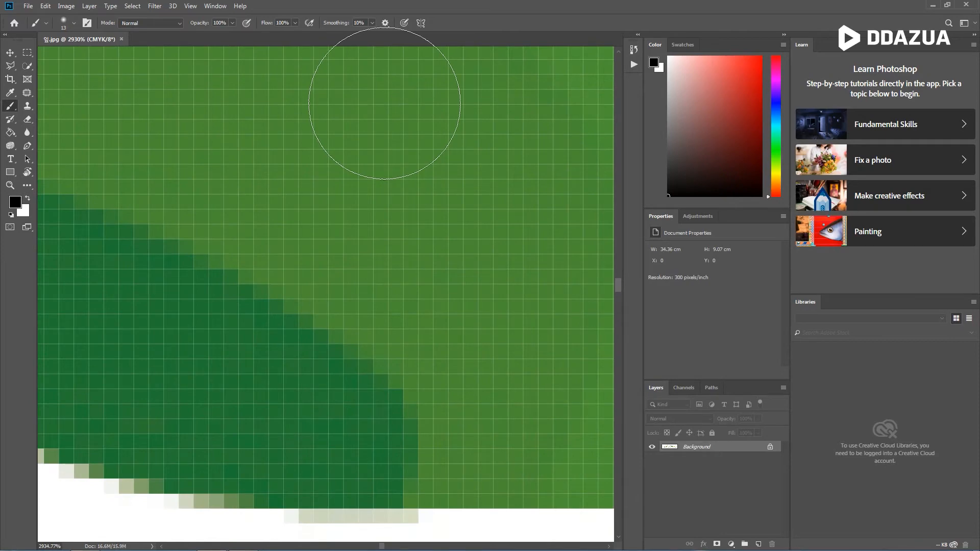
Step: Collapse both expanded panel columns to icons to widen the canvas area
click(784, 34)
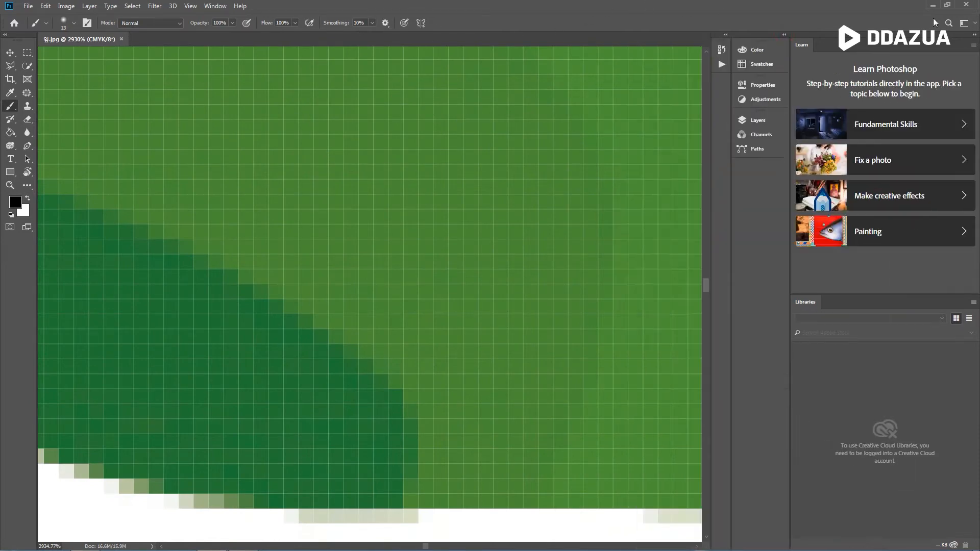
click(975, 35)
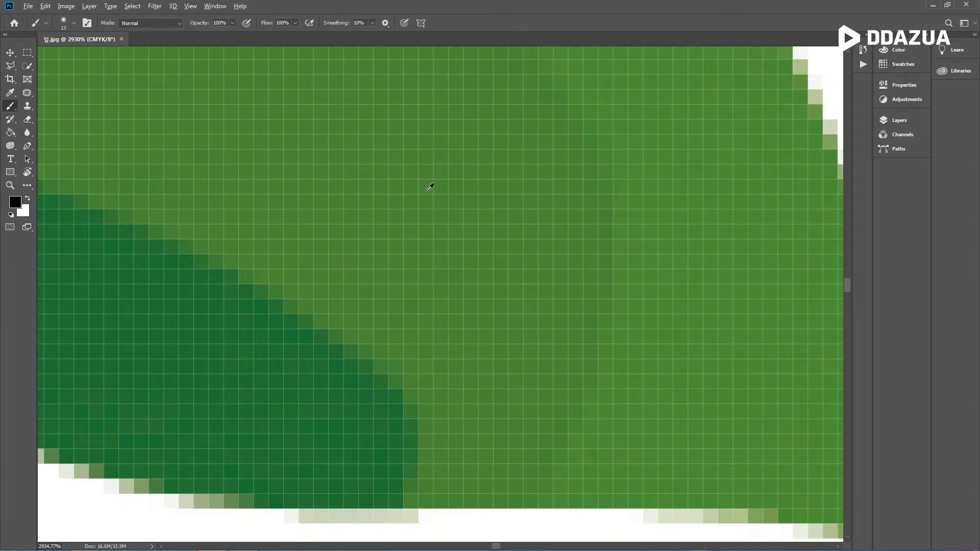
Step: Examine the leaf's pixel grid and the dark-green patch edge at magnifications between about 1820% and 7610%
scroll(476, 180, up, 3)
scroll(481, 182, up, 4)
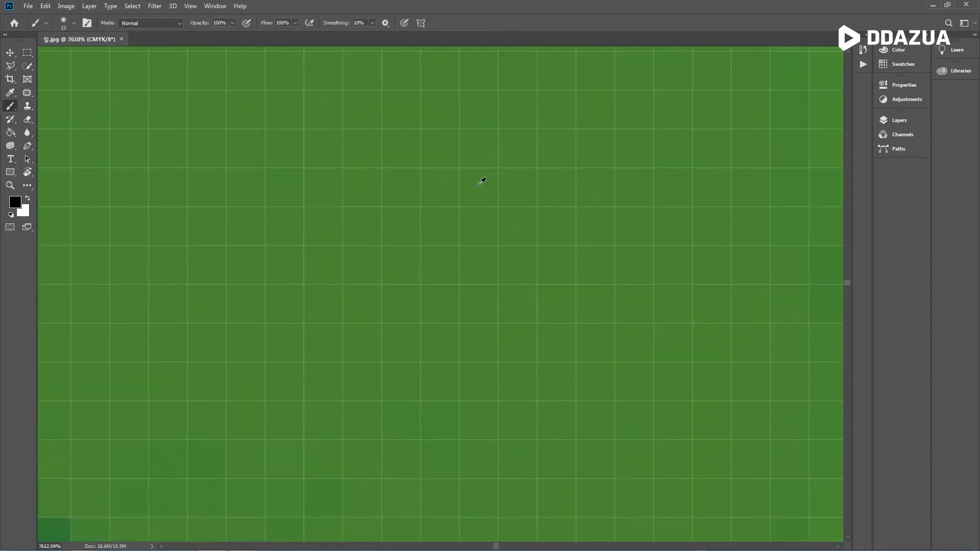
scroll(484, 184, down, 3)
scroll(484, 184, down, 4)
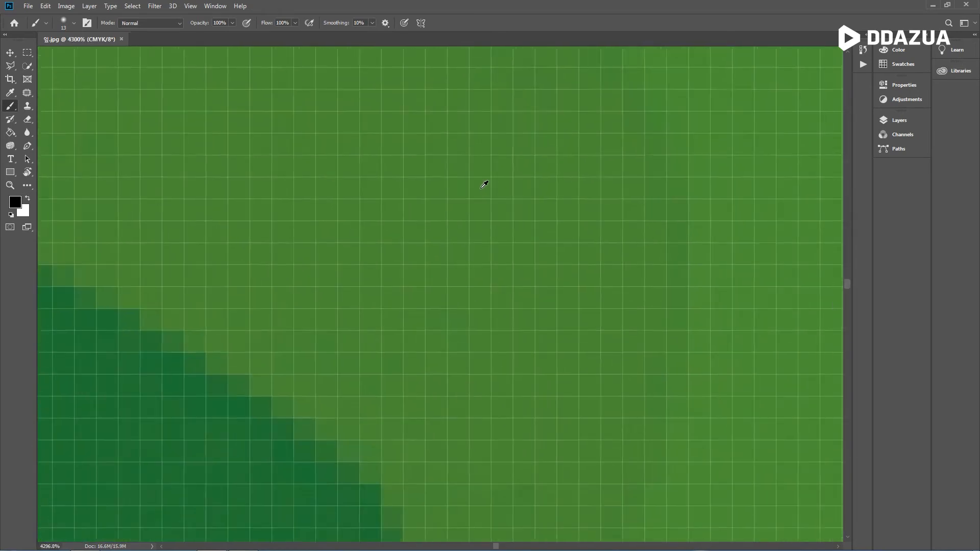
scroll(484, 184, down, 2)
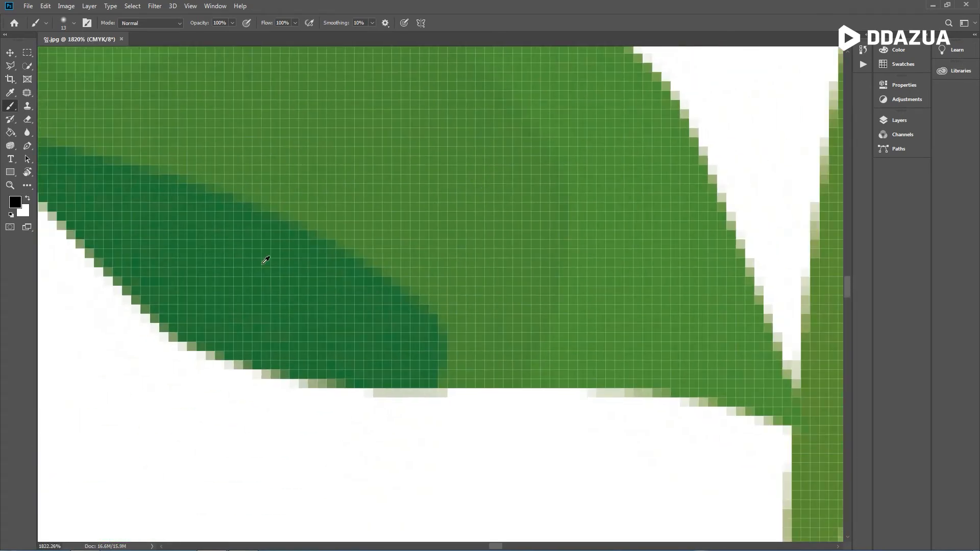
scroll(265, 261, up, 3)
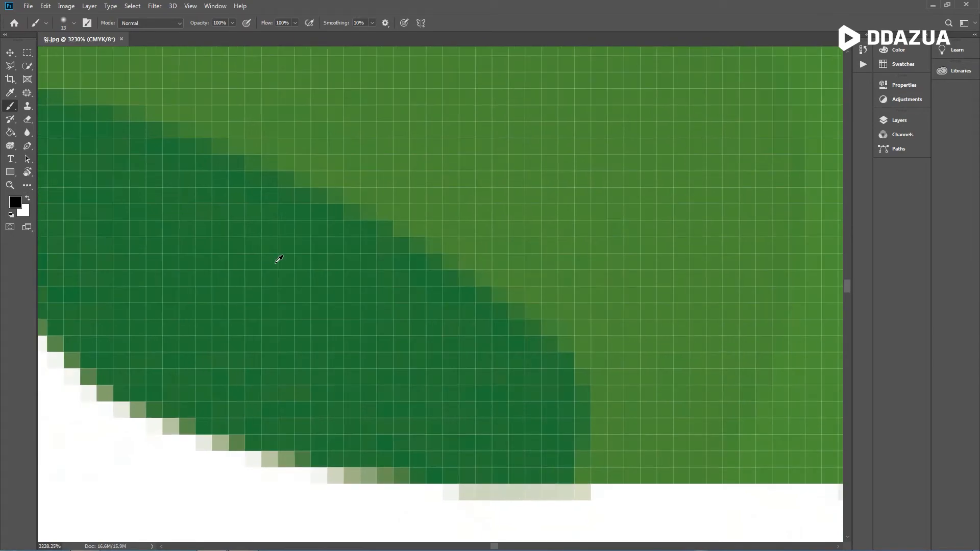
scroll(279, 259, down, 3)
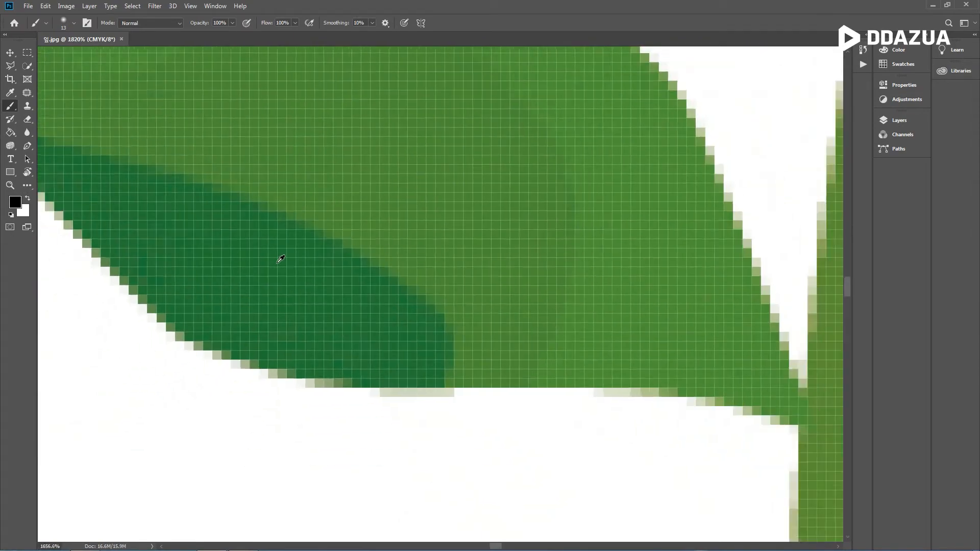
Step: Zoom out from the leaf to about 95% to view the neighbouring plant stems together
scroll(281, 259, down, 4)
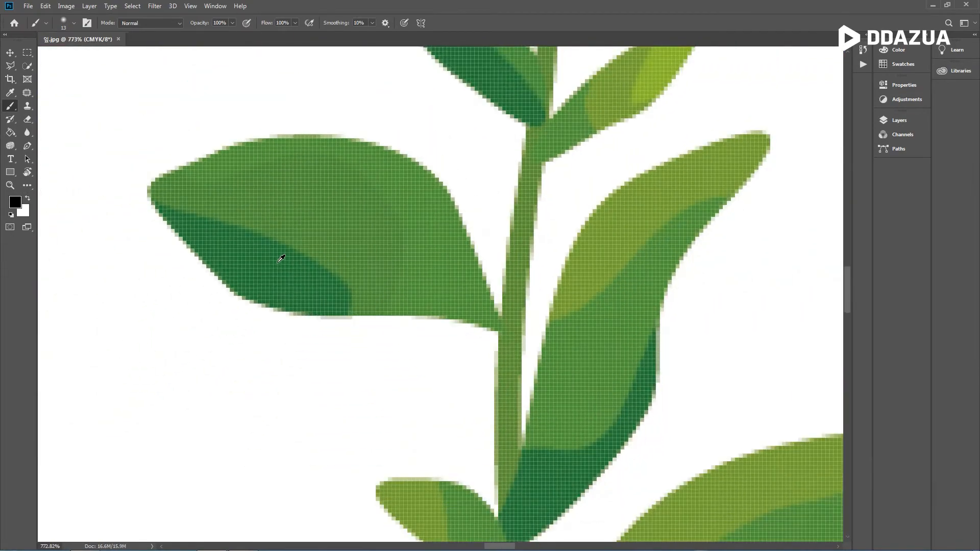
scroll(281, 260, down, 1)
scroll(290, 258, down, 1)
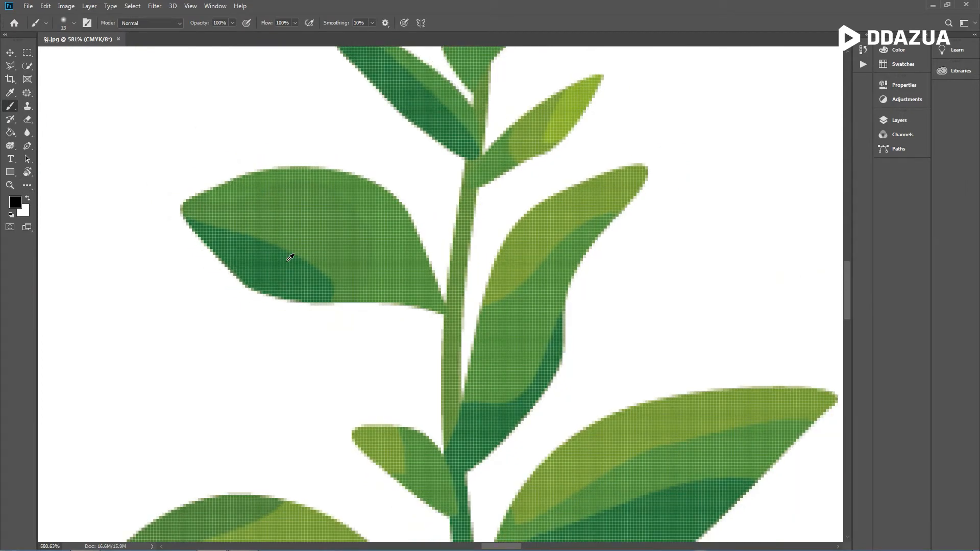
scroll(291, 258, down, 4)
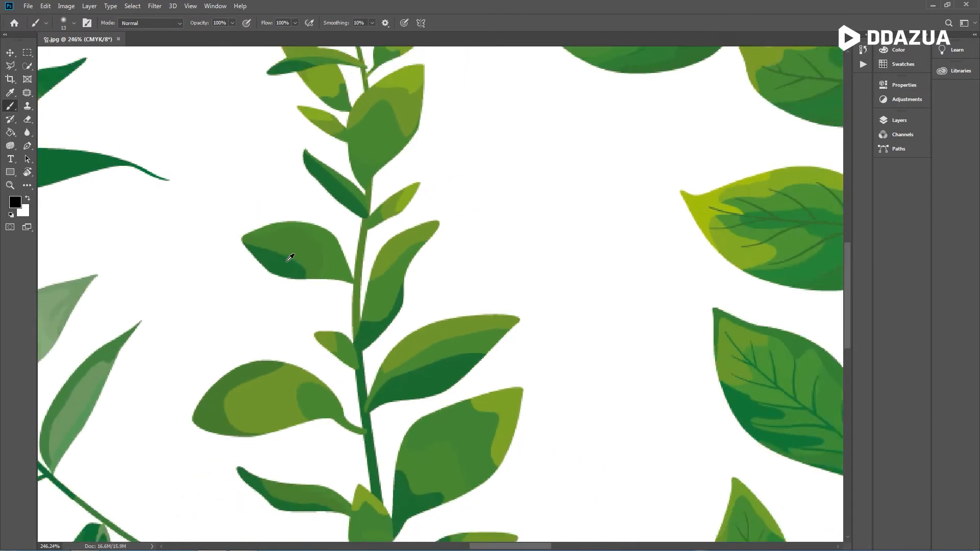
scroll(291, 258, down, 5)
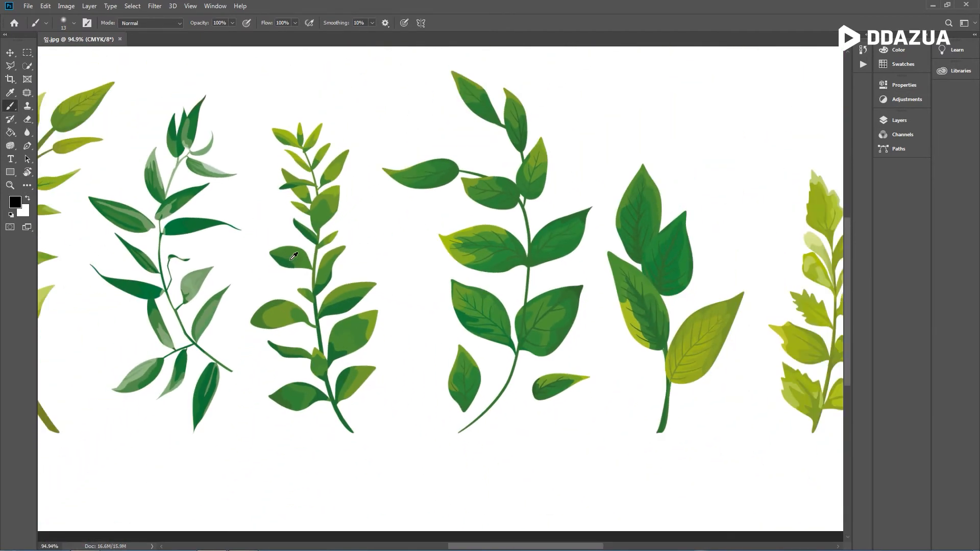
Step: Zoom in on the central stem in increments up to 3200% and back out to 100%
scroll(294, 256, up, 5)
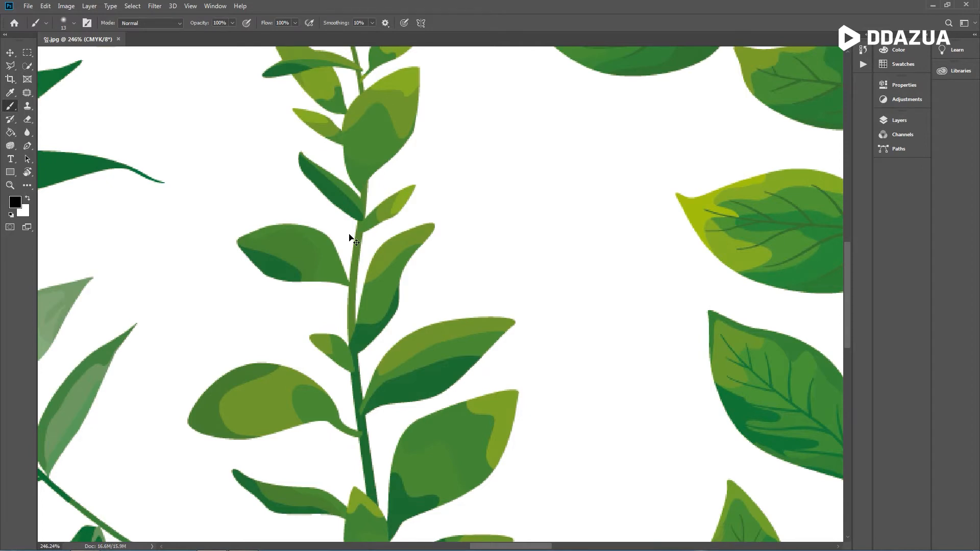
scroll(350, 236, up, 5)
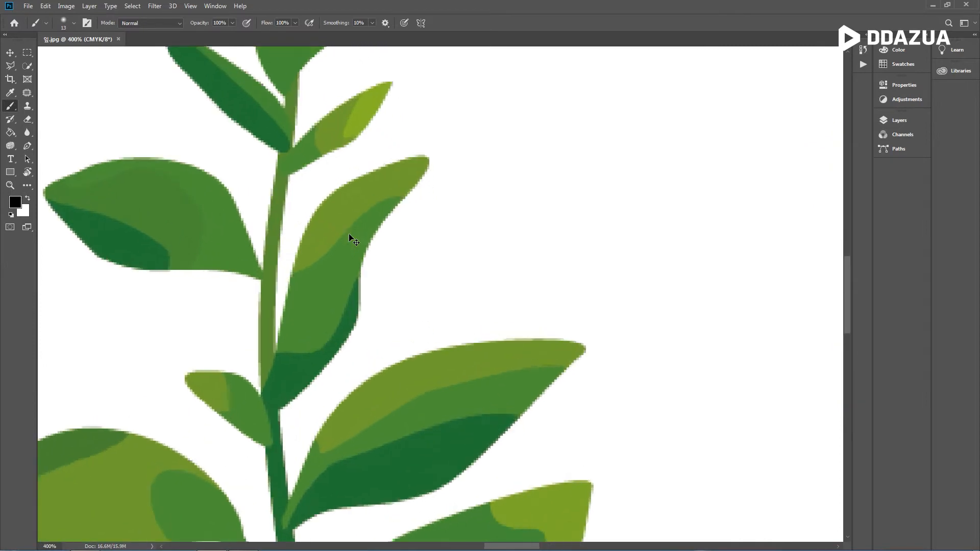
scroll(350, 237, up, 5)
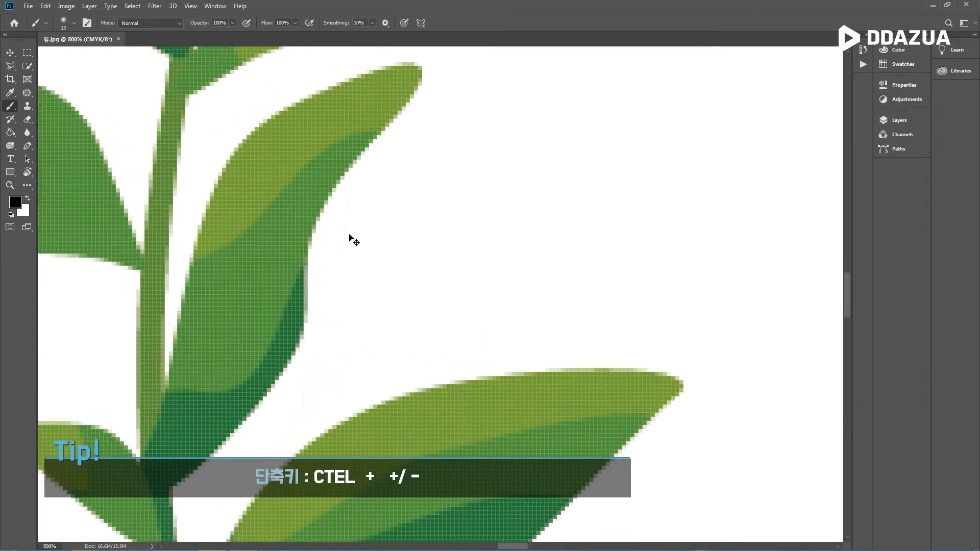
scroll(350, 238, up, 5)
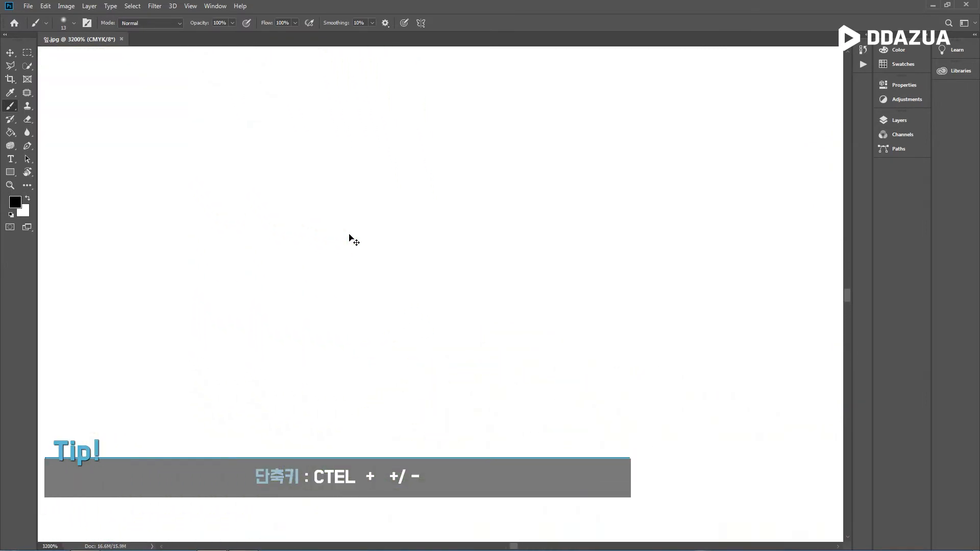
scroll(350, 238, down, 5)
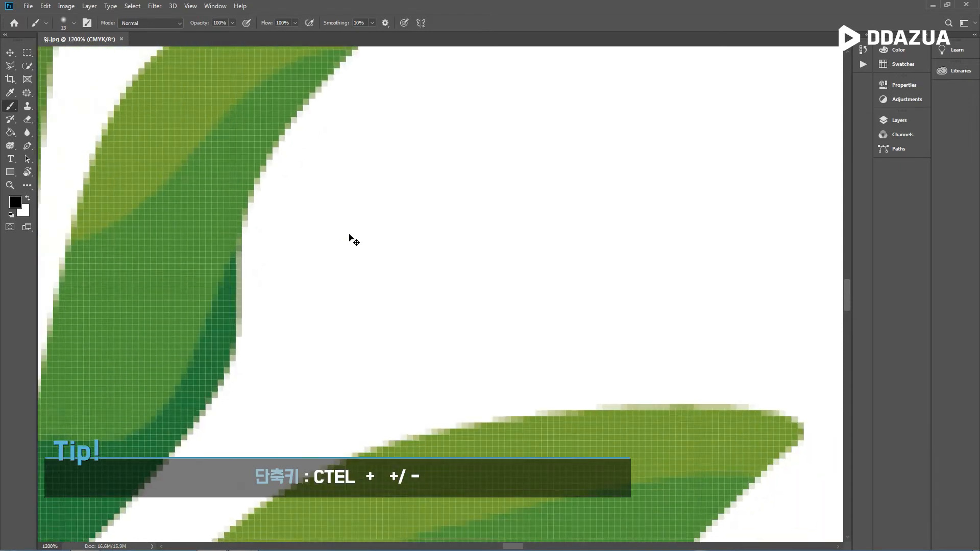
scroll(350, 237, down, 3)
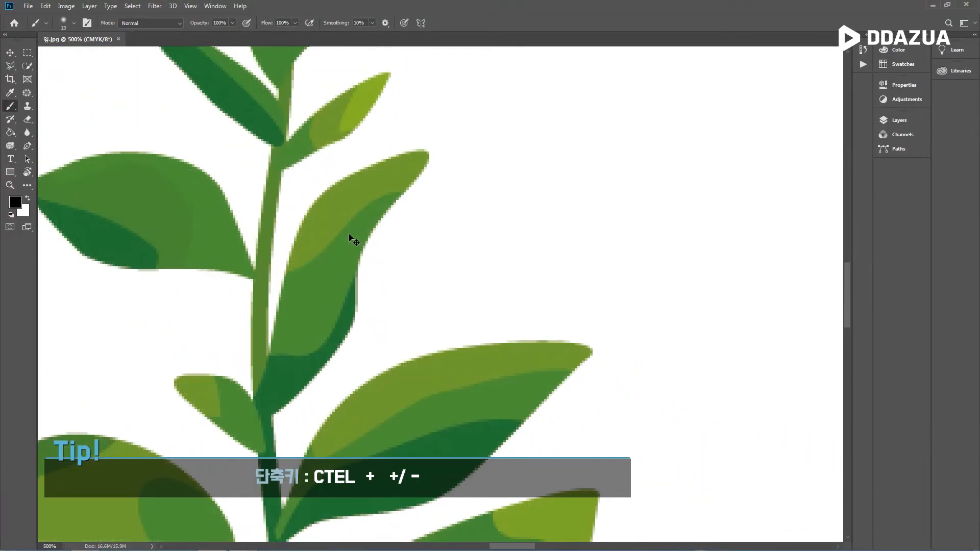
scroll(350, 237, down, 6)
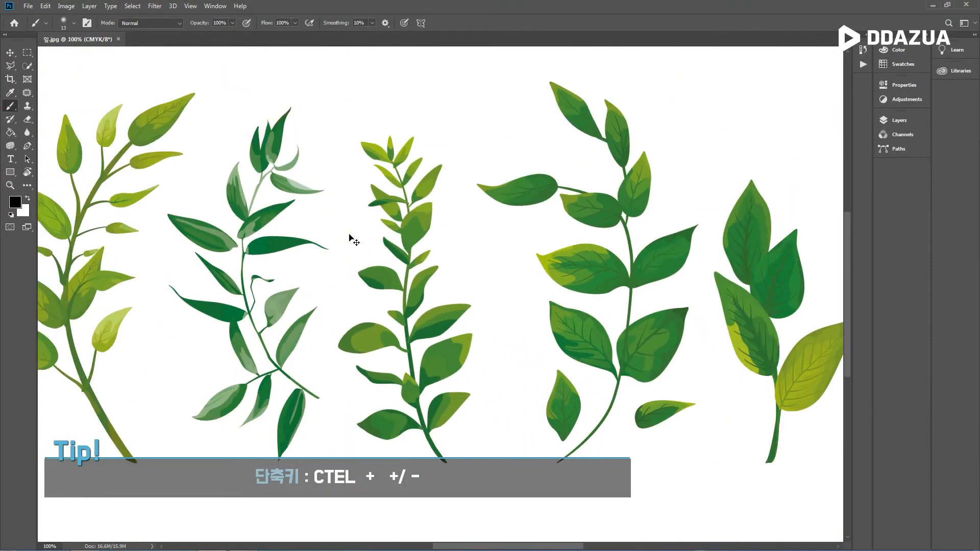
Step: Magnify the central stem to 800% and pan the canvas sideways with the Hand tool to view the leaves on either side
scroll(350, 237, up, 3)
scroll(351, 238, up, 5)
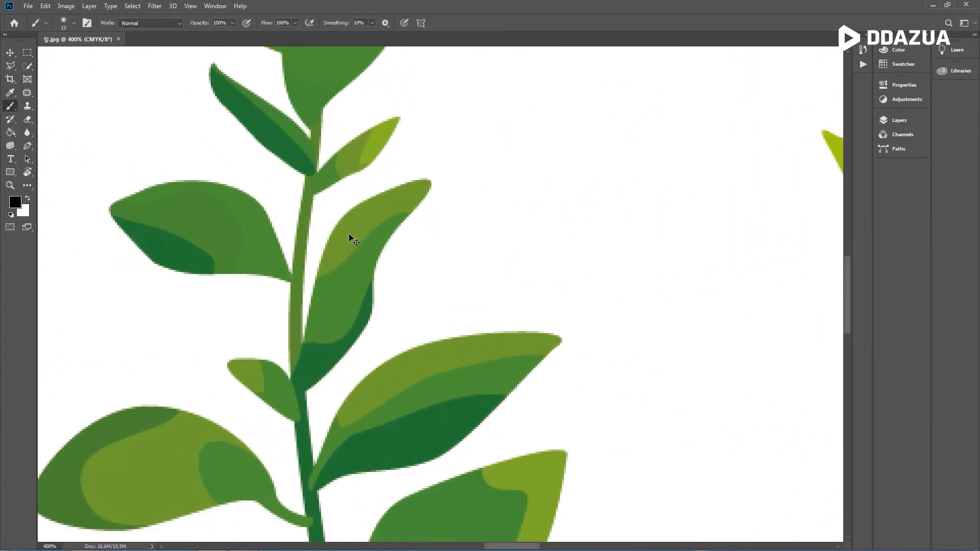
scroll(350, 238, up, 1)
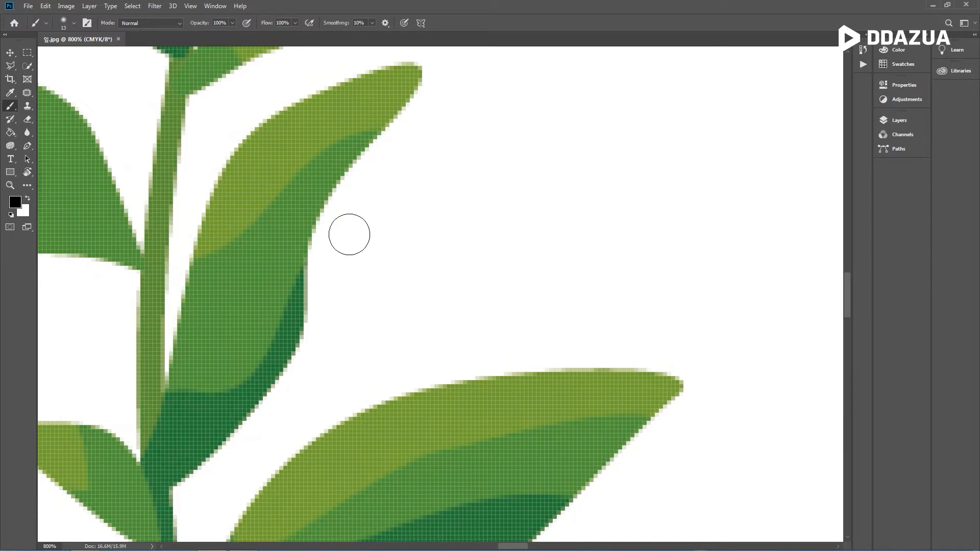
key(space)
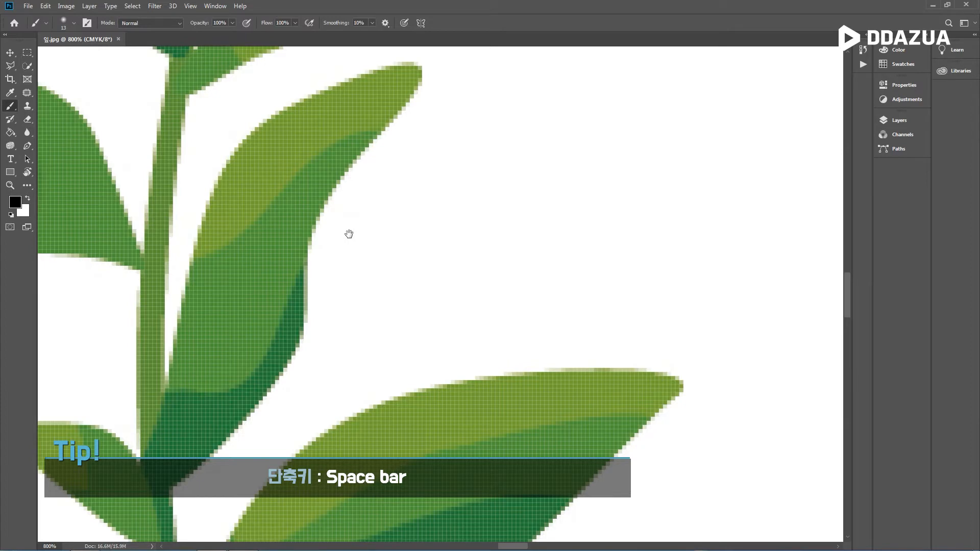
drag(348, 234, 540, 231)
drag(217, 245, 381, 234)
drag(623, 267, 221, 262)
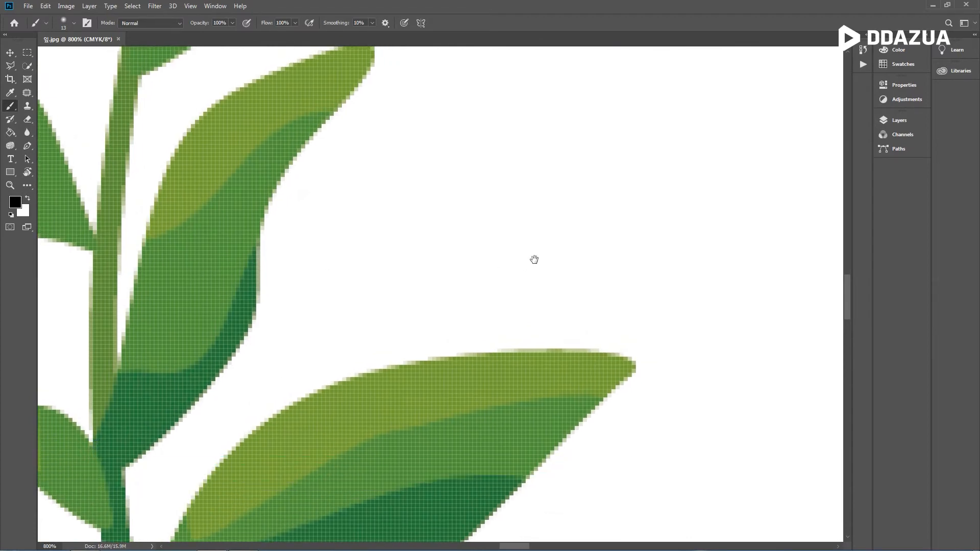
drag(494, 256, 313, 263)
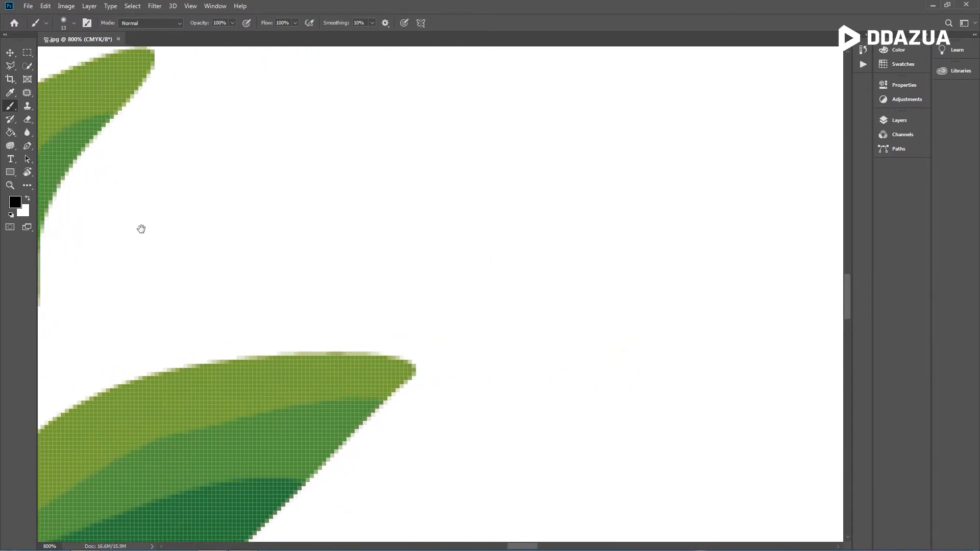
drag(140, 228, 583, 274)
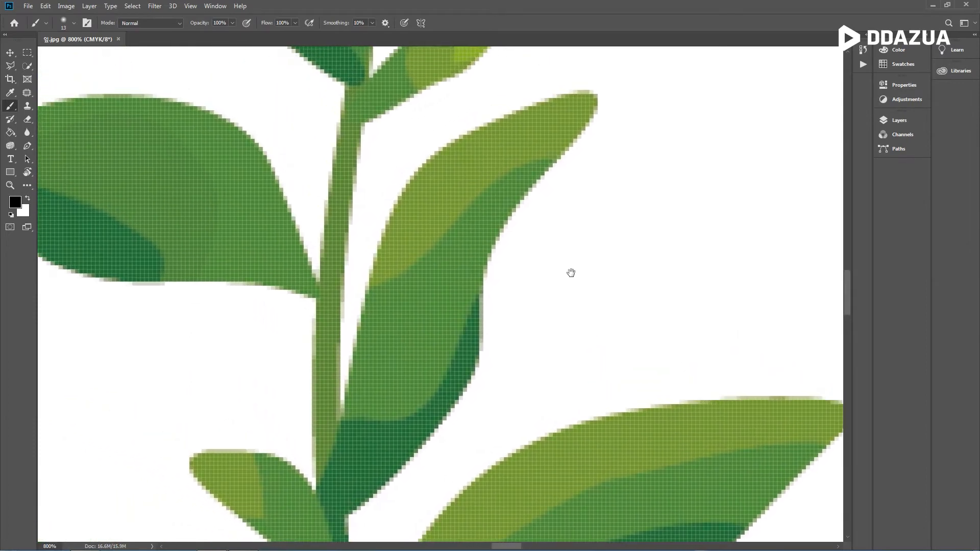
Step: Pan upward along the central stem to its large upper leaf at 800% magnification
drag(401, 278, 469, 347)
drag(515, 247, 508, 342)
drag(451, 206, 435, 321)
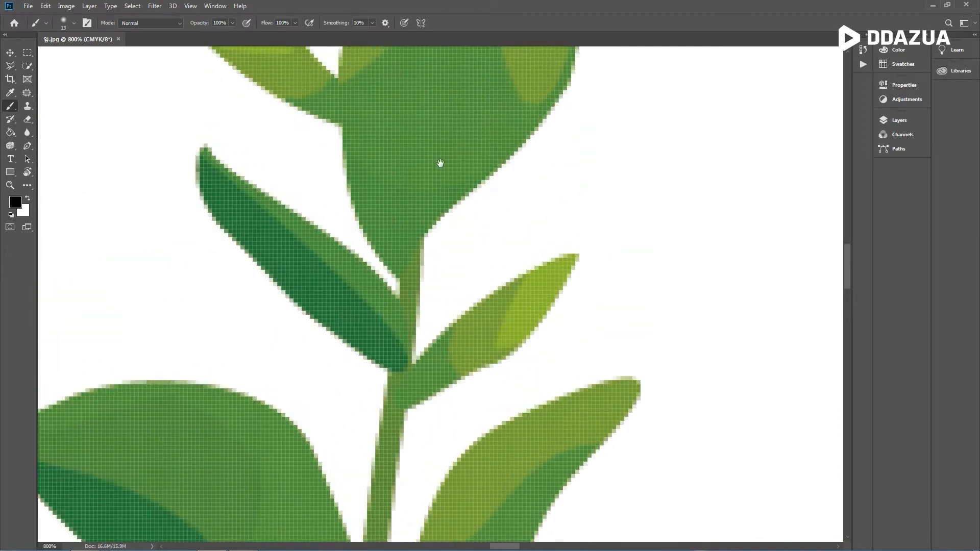
drag(438, 161, 431, 267)
drag(437, 198, 430, 238)
drag(430, 176, 424, 220)
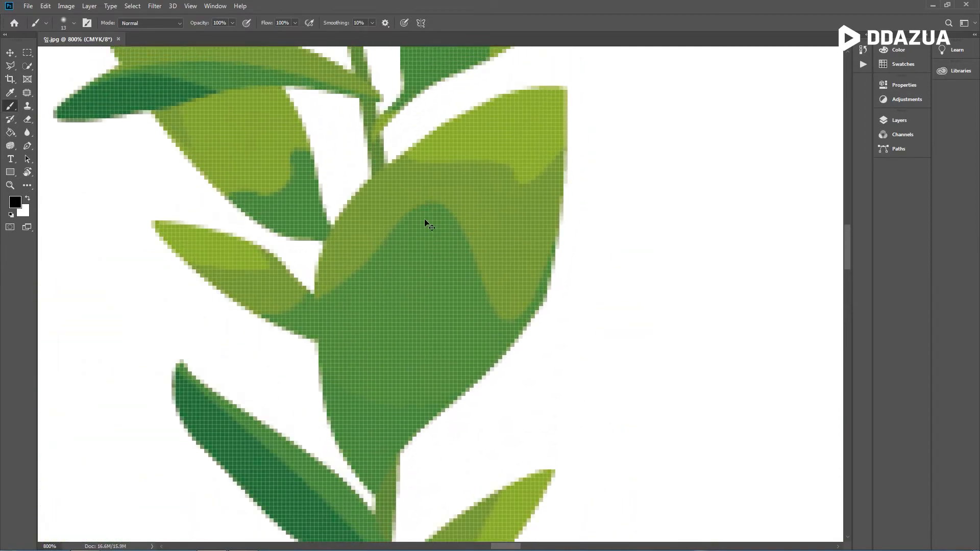
Step: Fit the whole leaf image on screen and magnify the upper leaf joint of the central stem to about 3280%
key(ctrl+0)
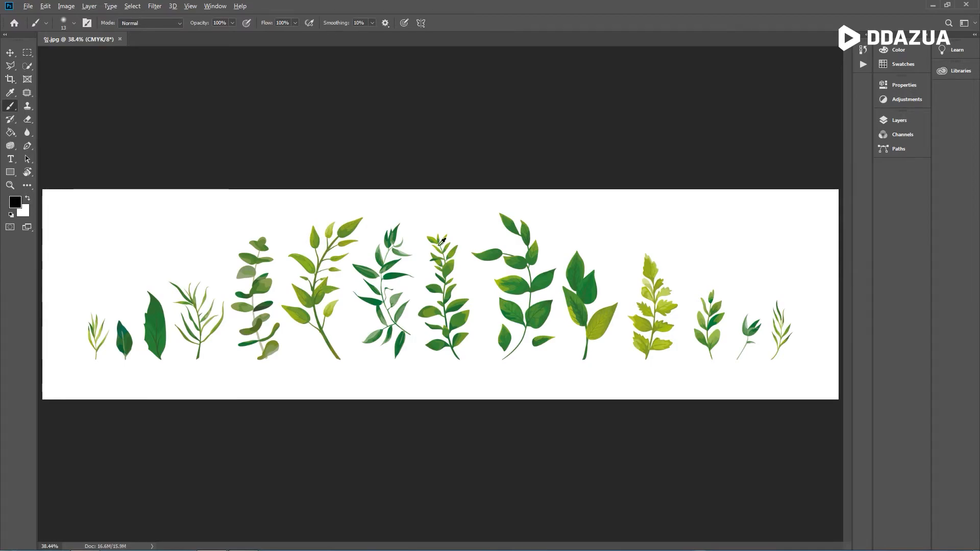
scroll(429, 274, up, 3)
scroll(428, 274, up, 10)
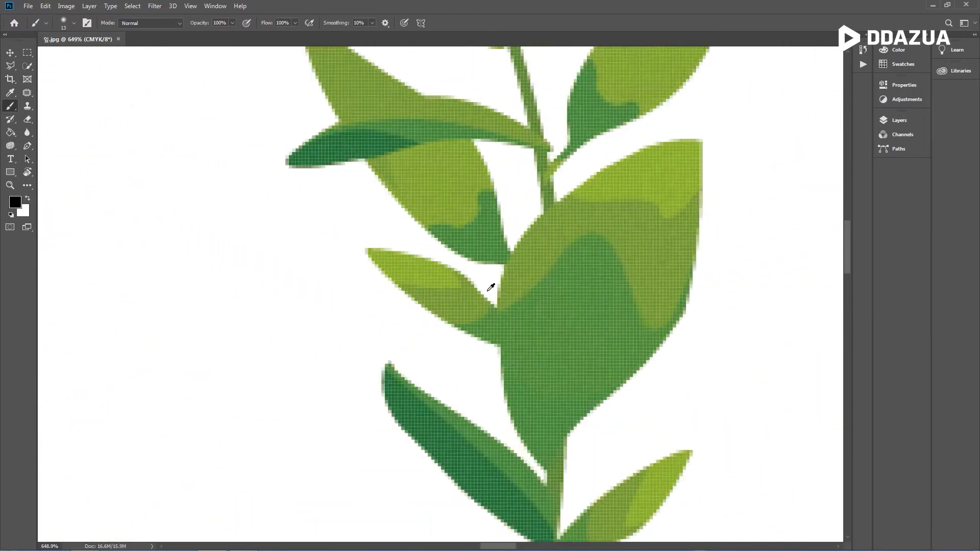
scroll(501, 278, up, 5)
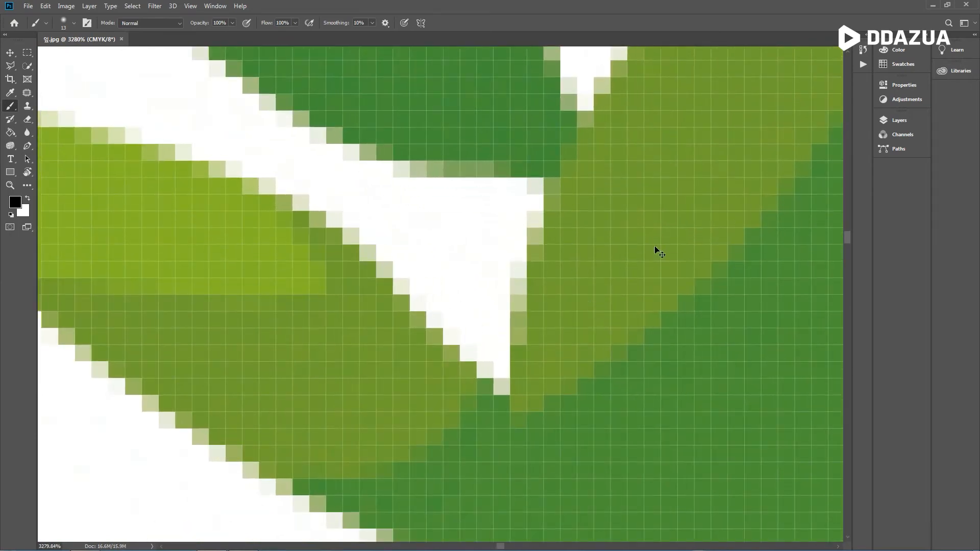
Step: Fit the whole image on screen again and zoom in on the central stem to about 284%
key(ctrl+0)
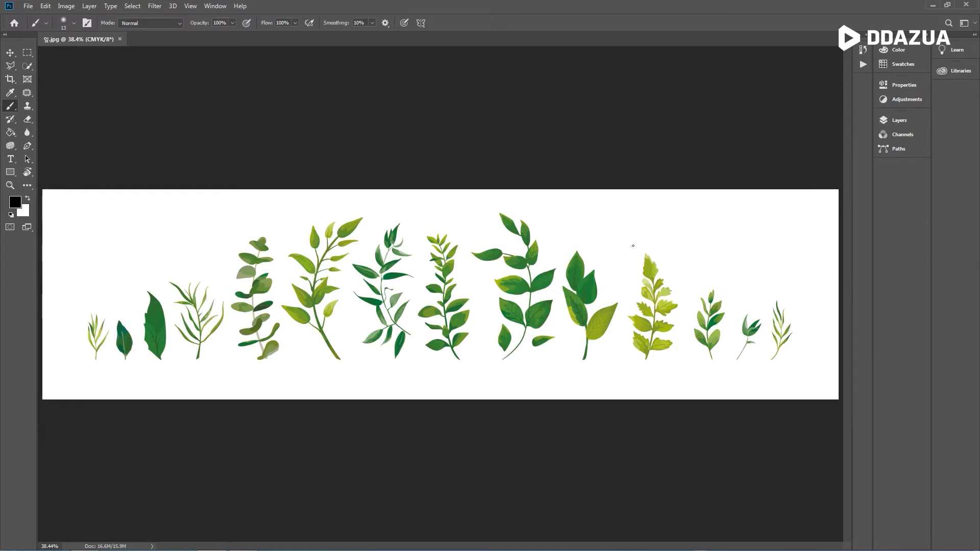
scroll(433, 292, up, 3)
scroll(434, 292, up, 6)
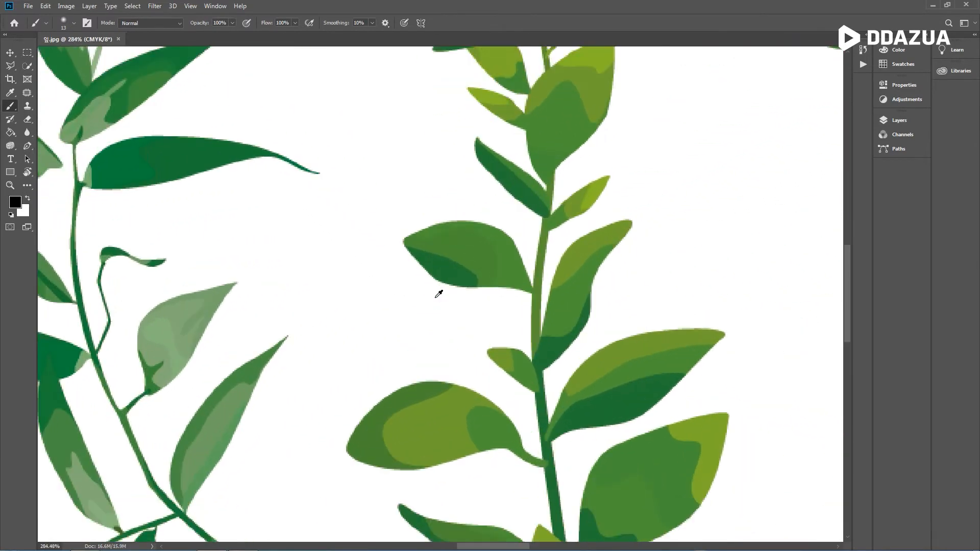
Step: Zoom out on the leaf image to 3.9% and fit the whole image on screen again
scroll(435, 295, down, 2)
scroll(439, 303, down, 8)
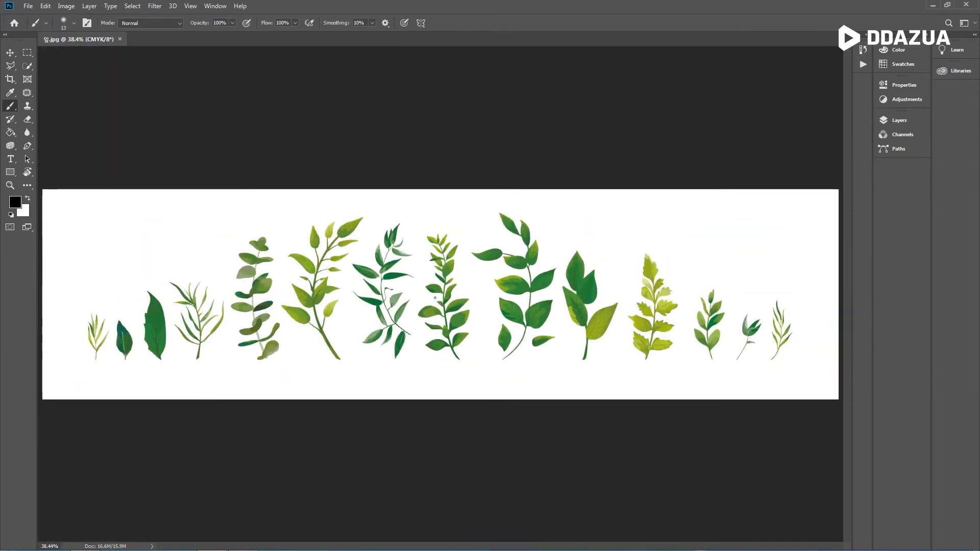
scroll(429, 305, down, 3)
scroll(424, 308, down, 5)
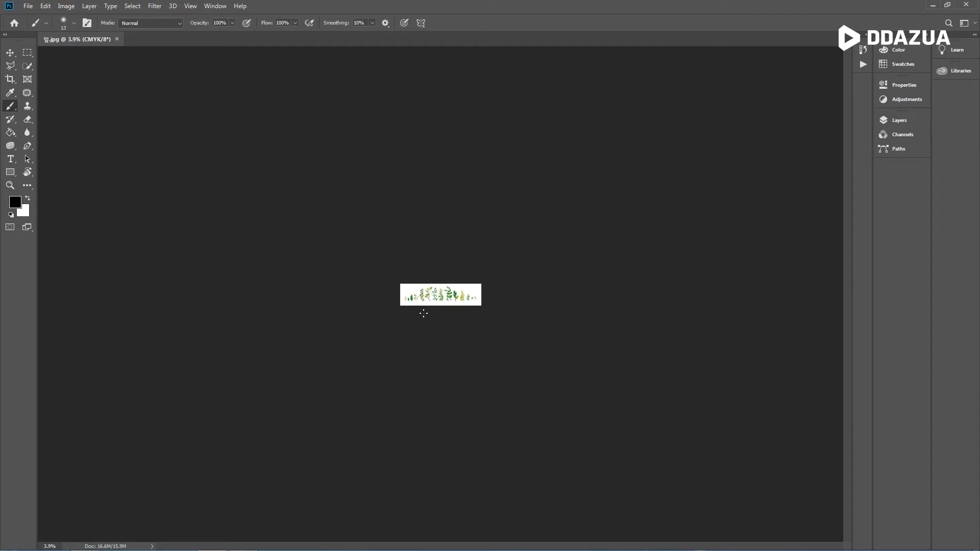
key(ctrl+0)
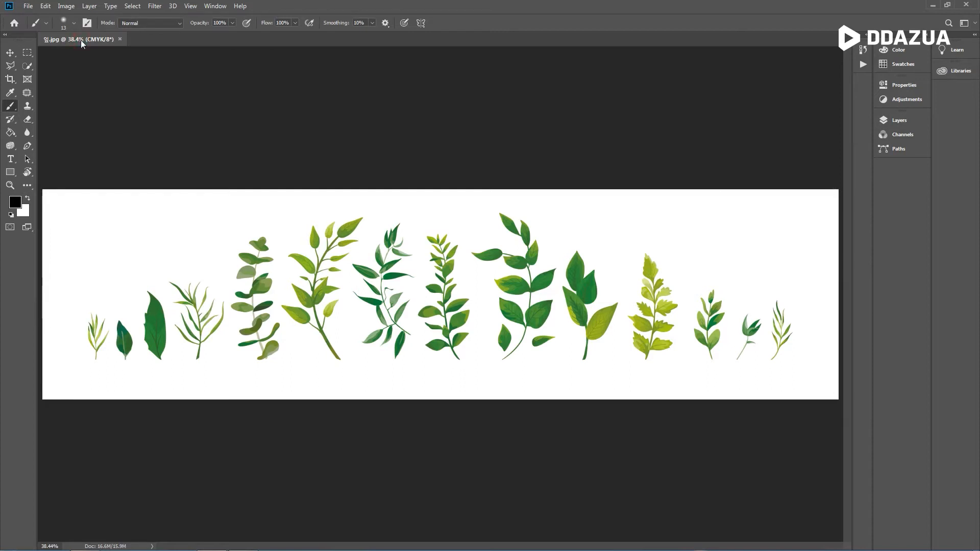
click(66, 507)
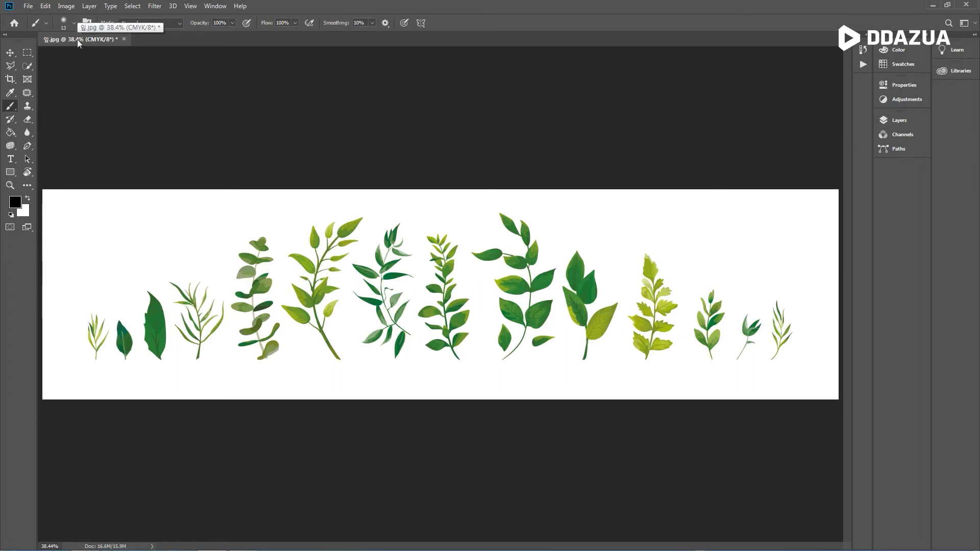
Step: Display the leaf image at 100%, zoom in to about 177% and back out to about 68%
key(1)
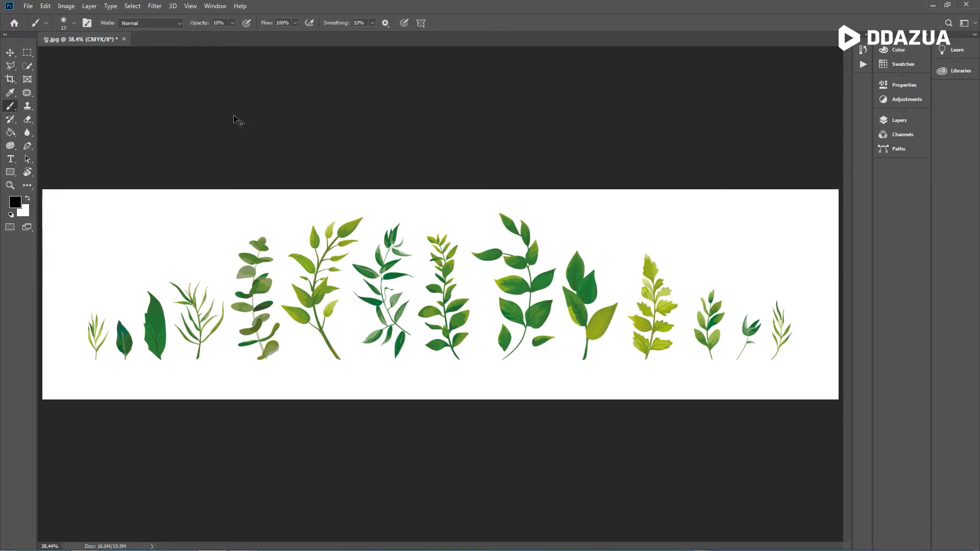
key(ctrl+1)
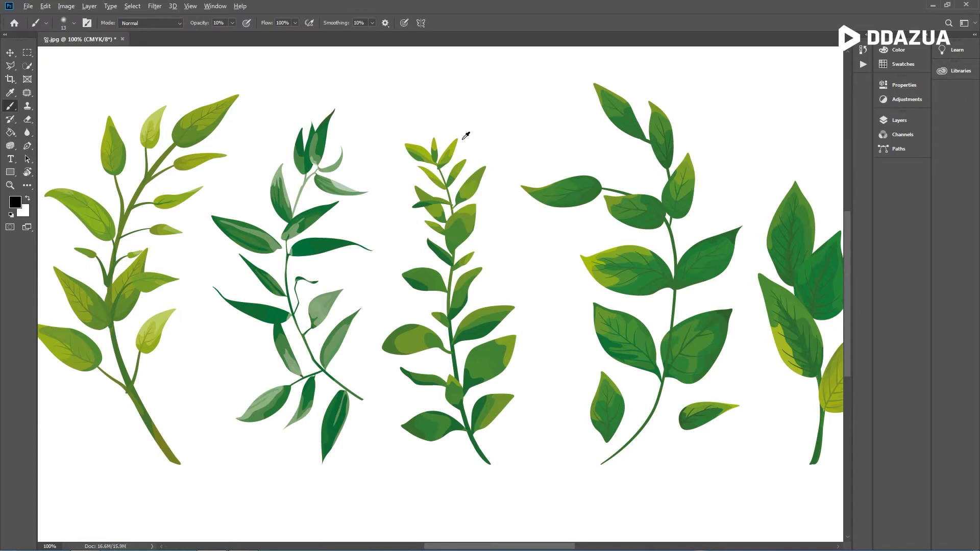
scroll(465, 135, up, 3)
scroll(465, 136, up, 4)
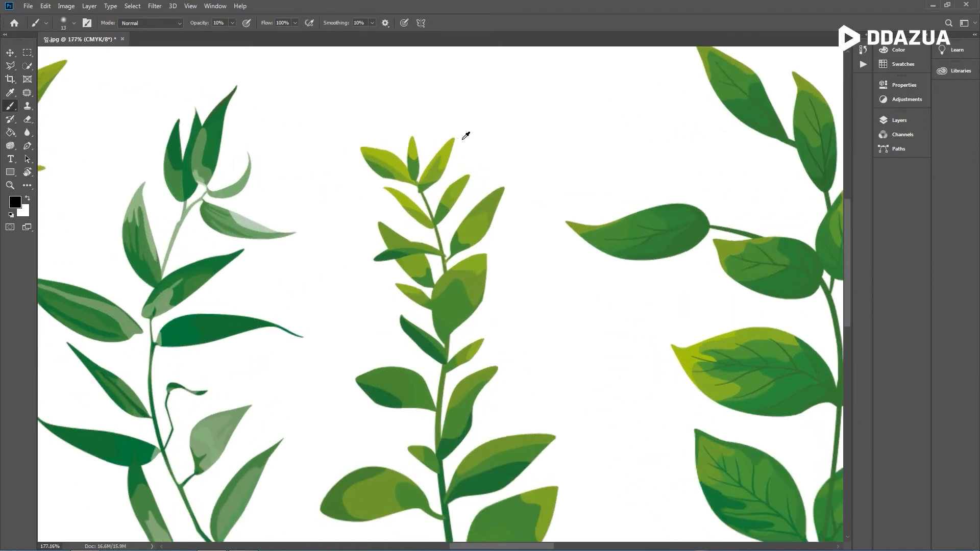
scroll(466, 136, down, 4)
scroll(466, 135, down, 5)
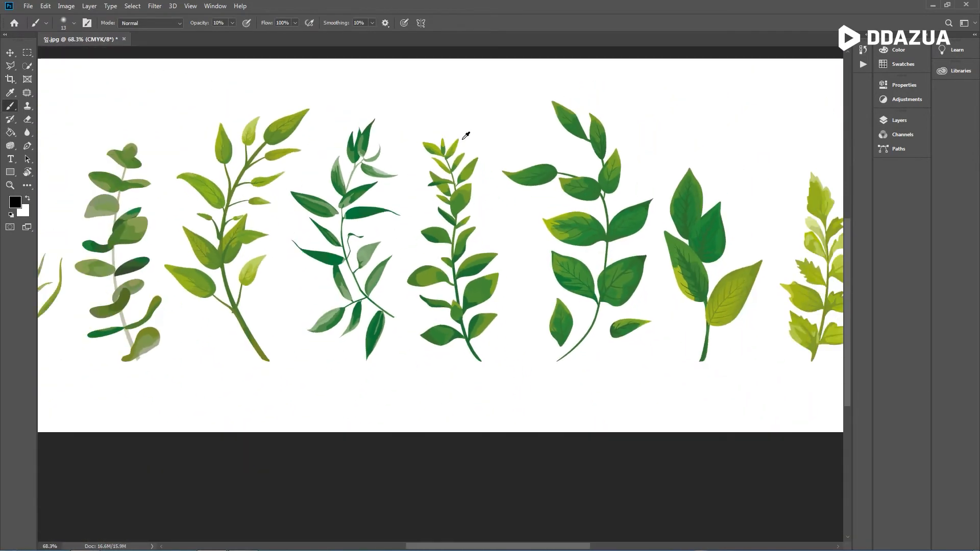
Step: Return the leaf image to 100% magnification and zoom out in fixed increments to 50%
scroll(466, 136, up, 3)
scroll(462, 139, up, 8)
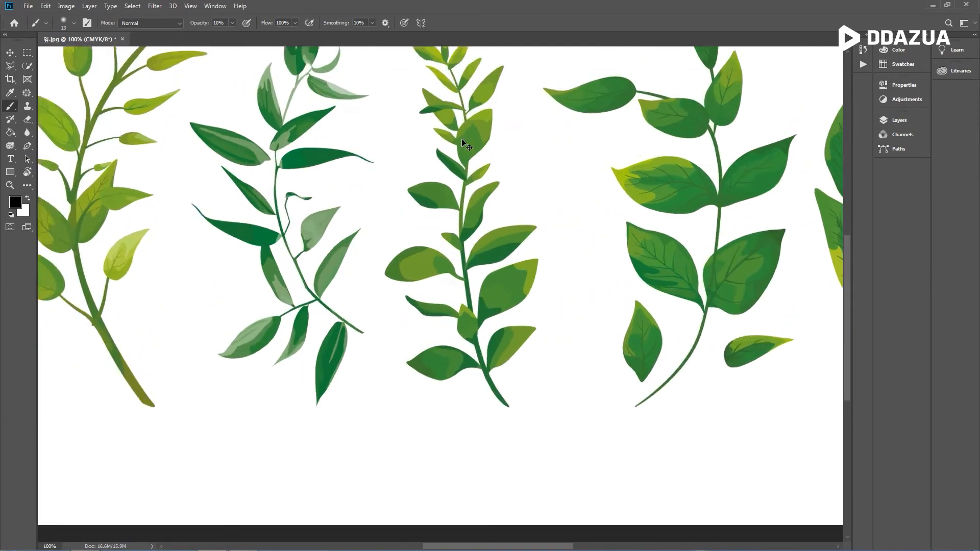
scroll(462, 141, down, 8)
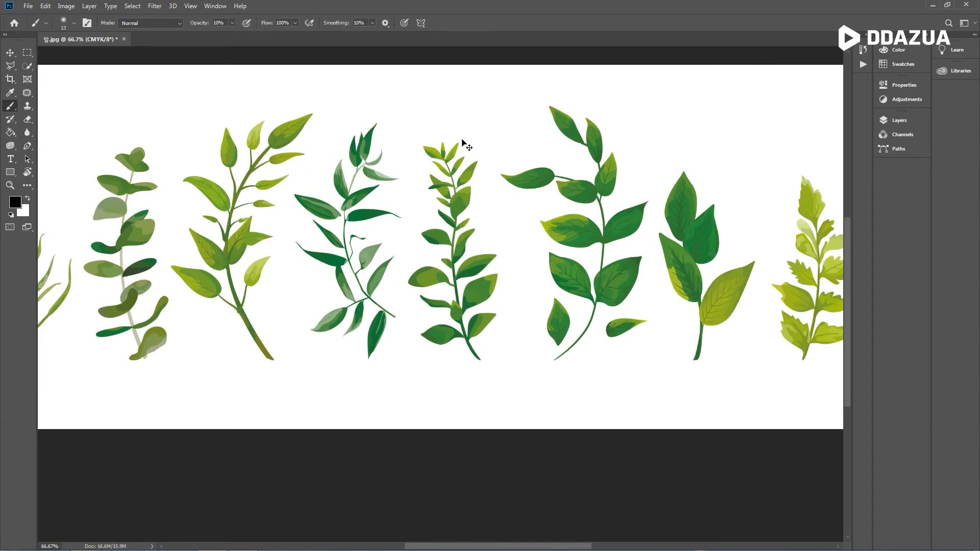
scroll(465, 143, down, 1)
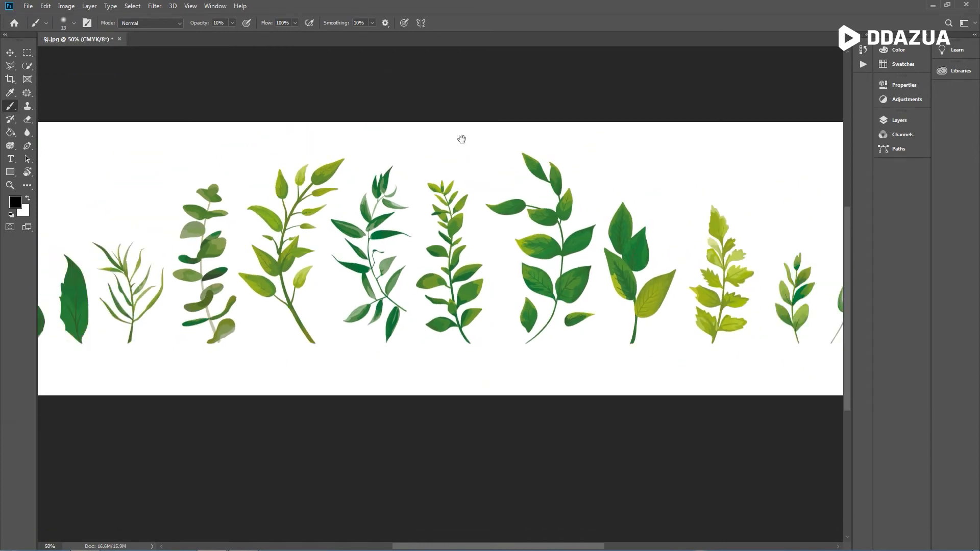
Step: Pan the canvas sideways with the Hand tool at 50% to view the leaves at both ends
drag(521, 190, 396, 193)
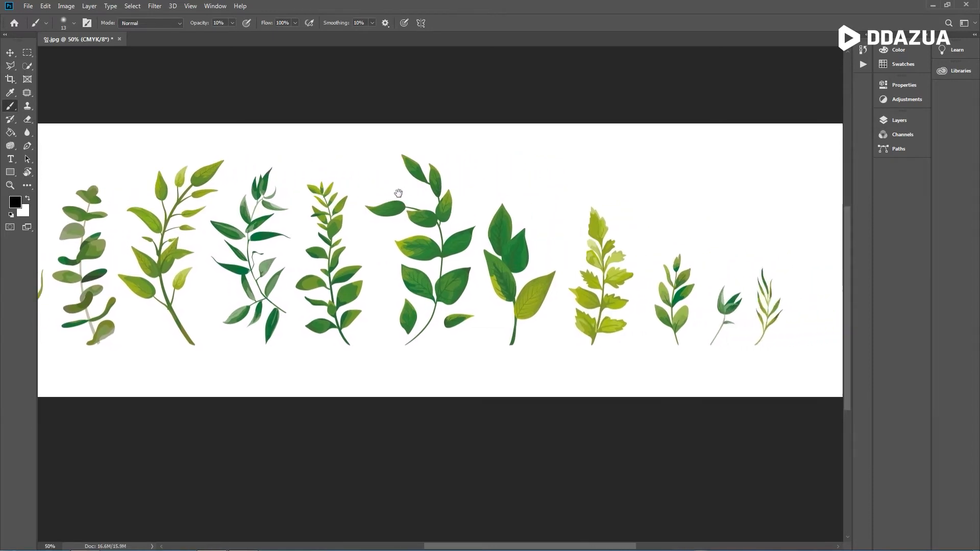
drag(309, 191, 483, 200)
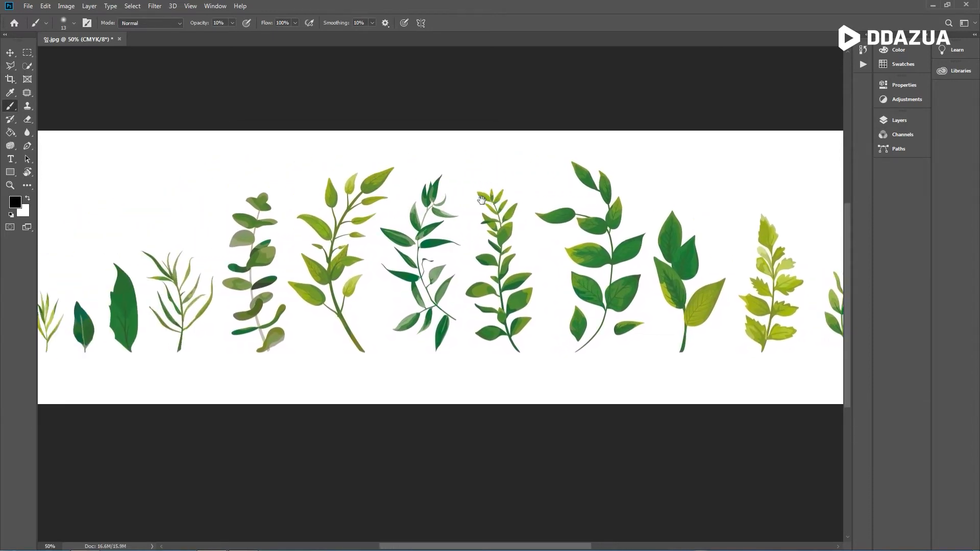
drag(591, 212, 456, 206)
drag(362, 210, 363, 205)
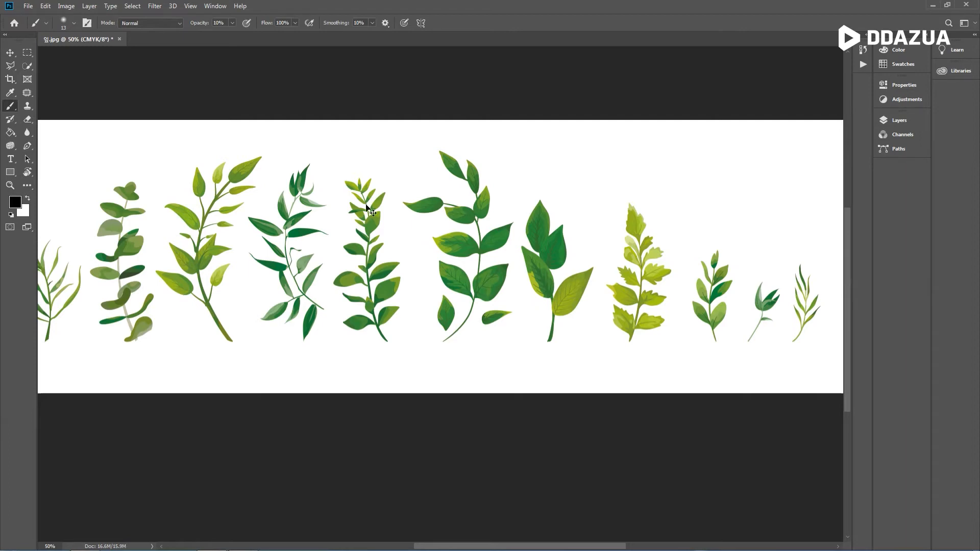
Step: Fit the leaf image on screen, switch to 100% actual size, and fit it on screen again
key(ctrl+0)
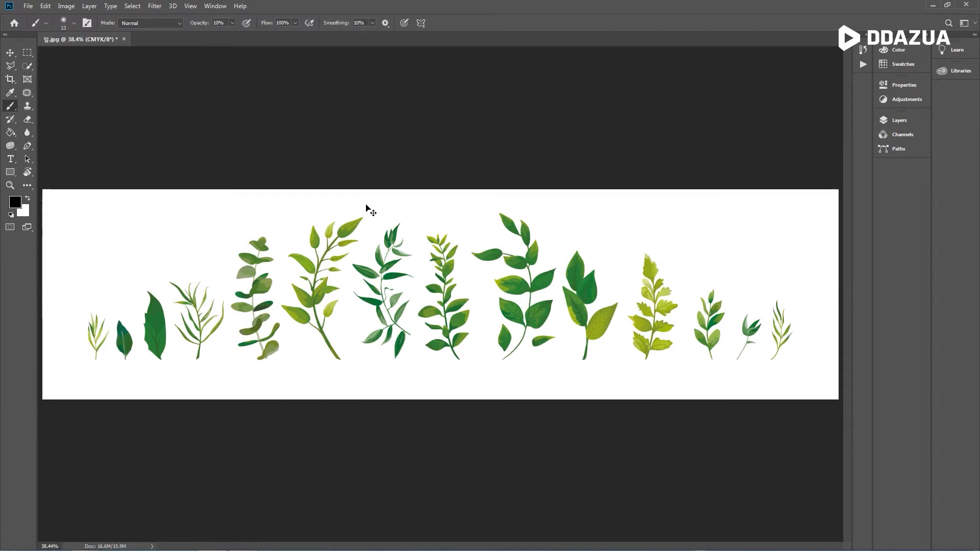
key(ctrl+1)
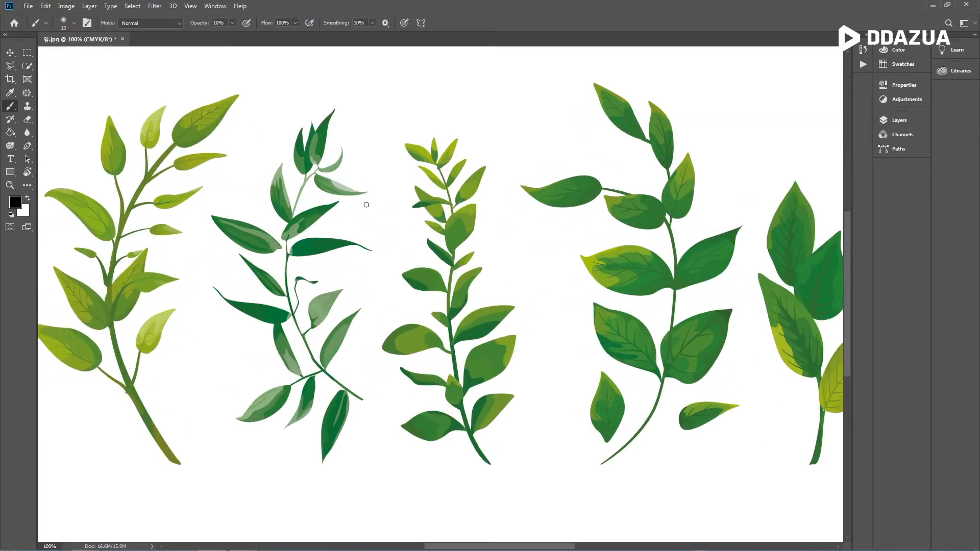
key(ctrl+0)
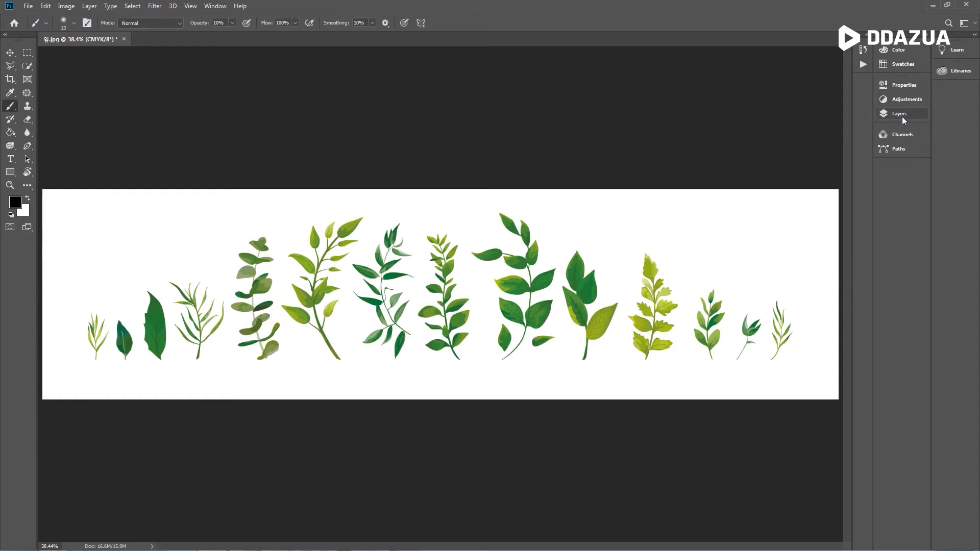
Step: Expand the collapsed panels, detach the Layers panel so it floats over the canvas, and enlarge it
click(926, 35)
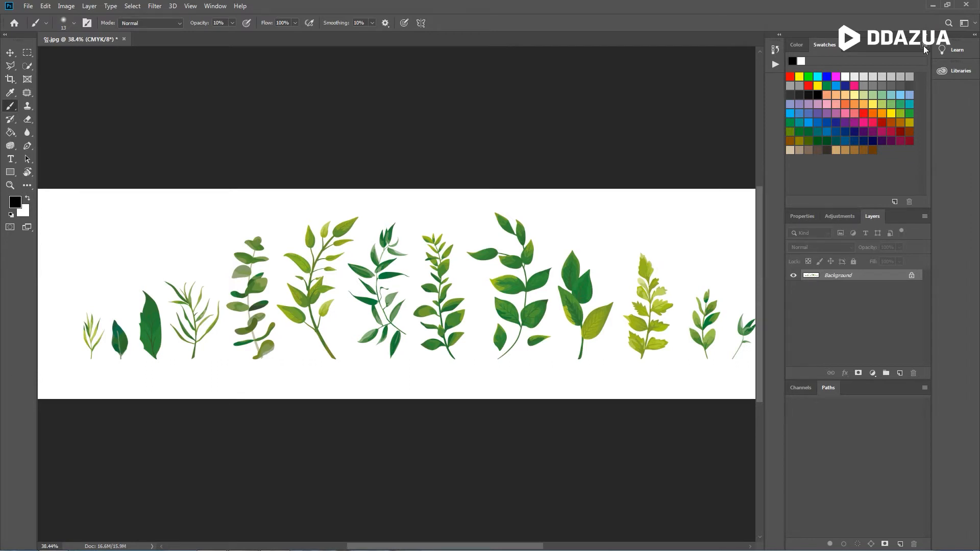
click(215, 5)
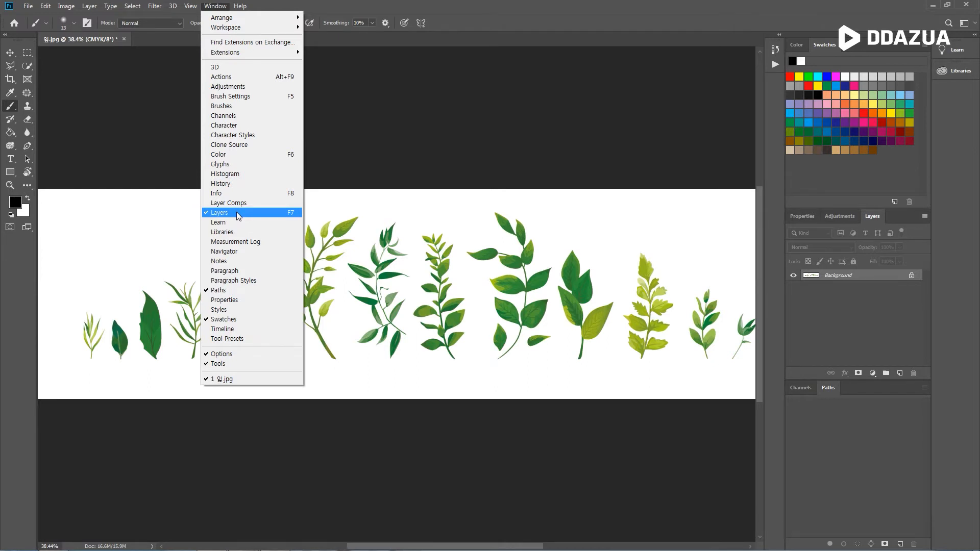
click(869, 215)
drag(798, 213, 528, 56)
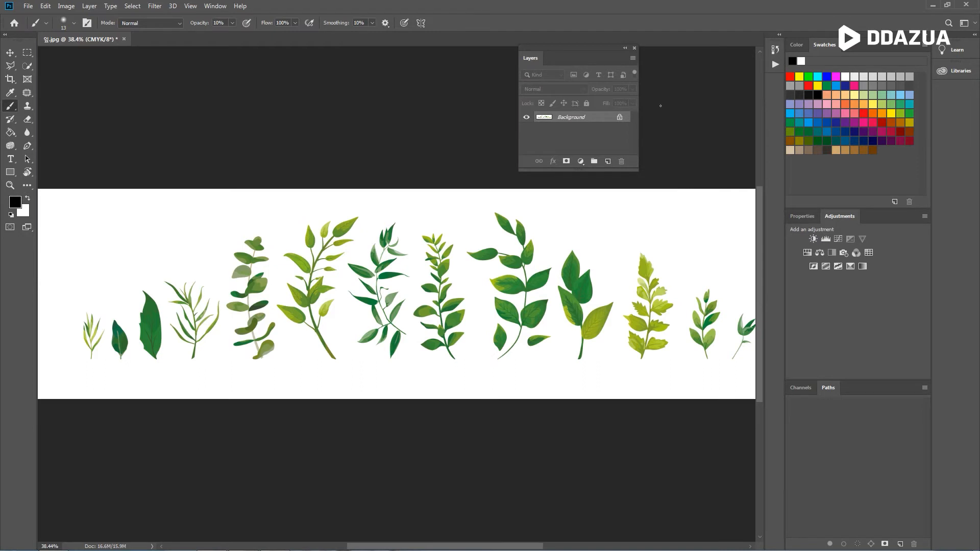
drag(638, 170, 679, 238)
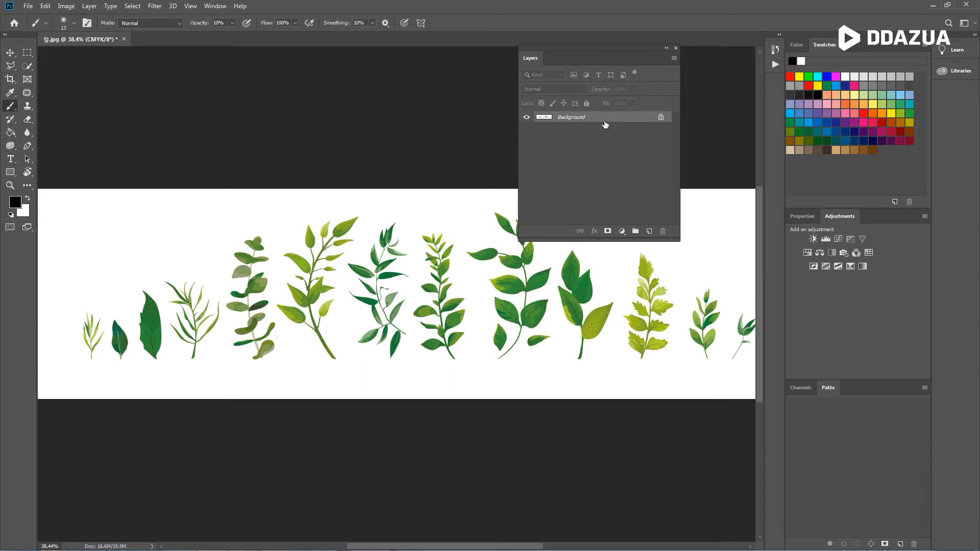
Step: Unlock the Background layer of the leaf image, then hide the layer and show it again
click(661, 119)
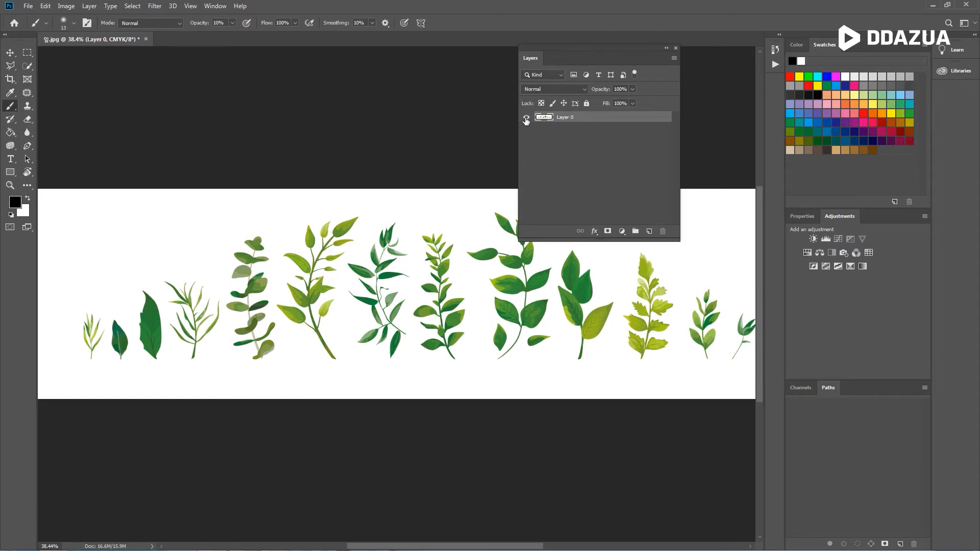
click(525, 118)
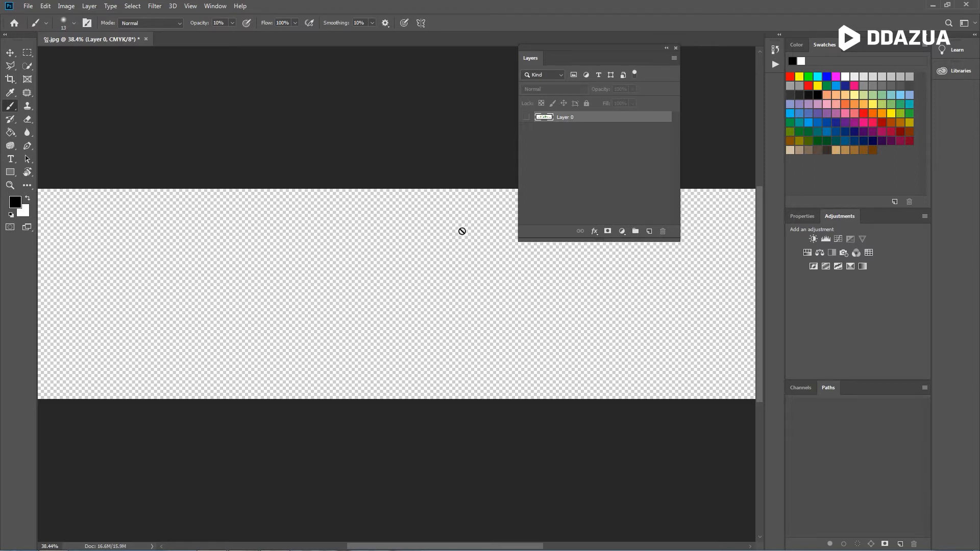
click(526, 118)
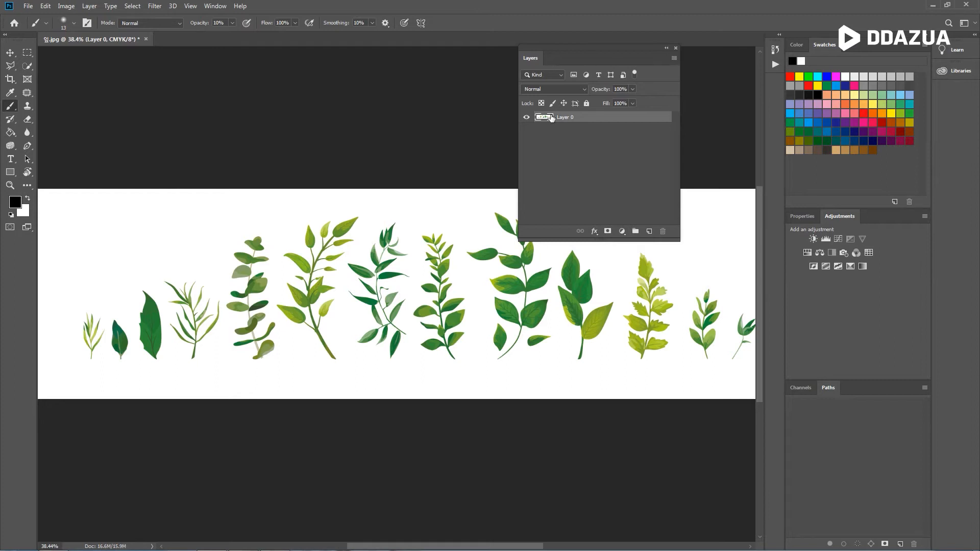
Step: Set the layer thumbnails to large and rename the unlocked leaf layer as 배경
right_click(567, 149)
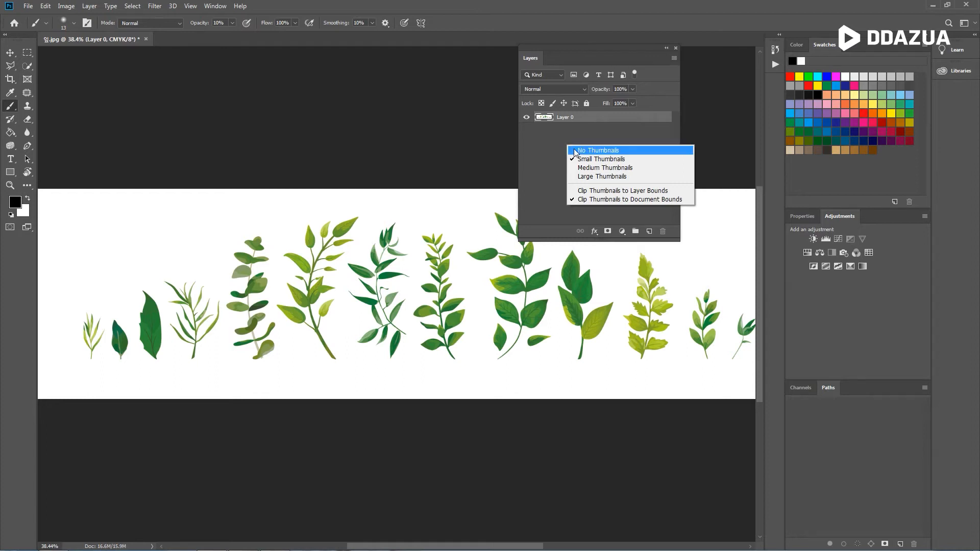
click(588, 177)
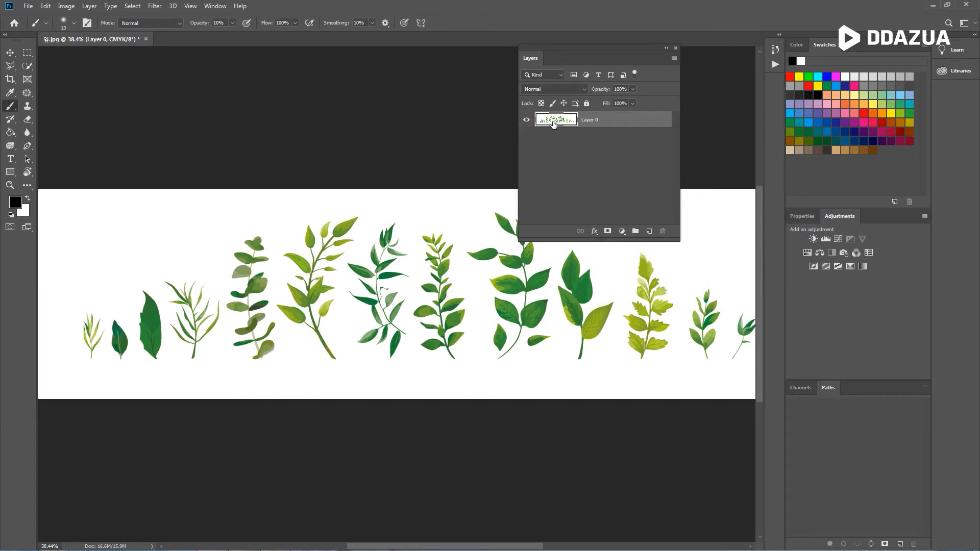
double_click(592, 121)
text(ㅂㅐ겨ㅇ)
key(Return)
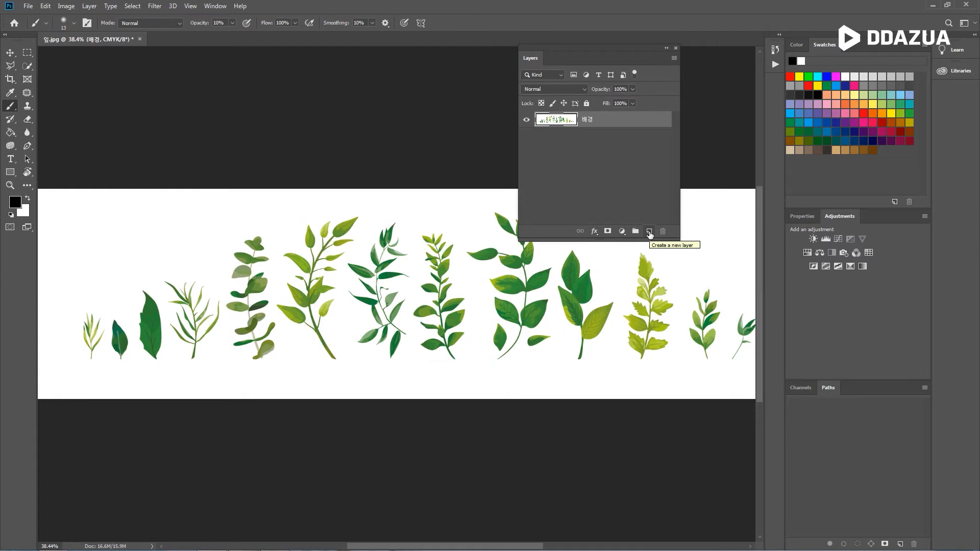
Step: Create a new empty layer above the 배경 layer and delete it
click(650, 233)
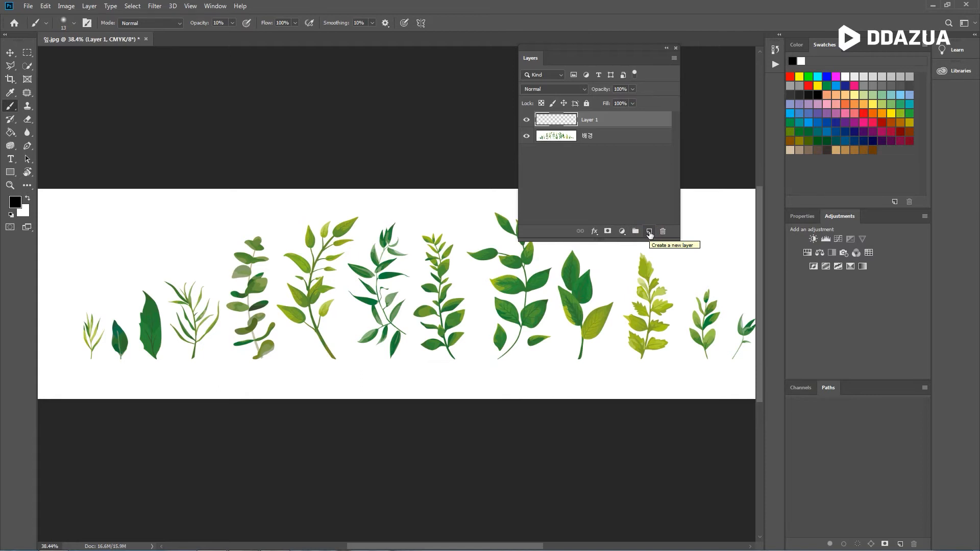
click(604, 121)
click(663, 232)
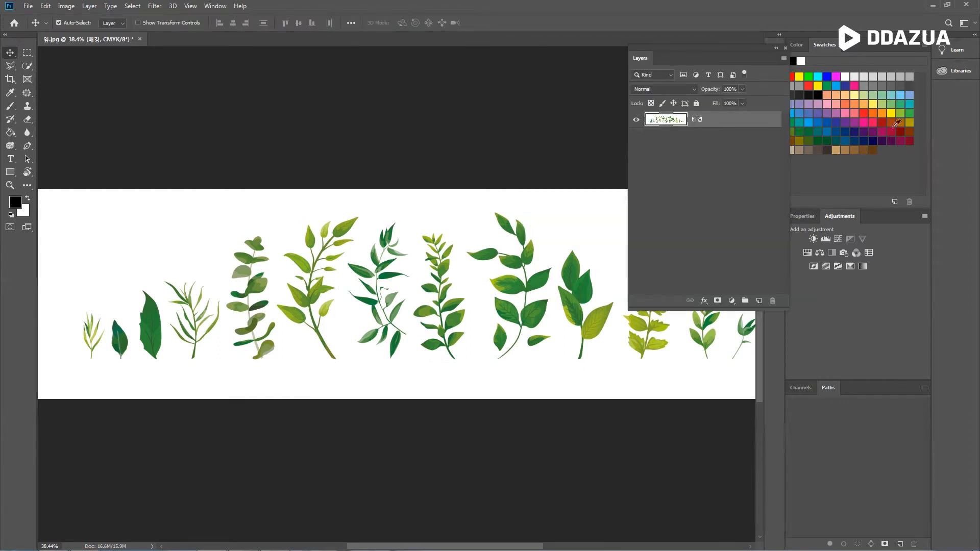
Step: Open the file 1.레이어 불투명도.psd from the 01_포토샵의 기초 folder
click(28, 6)
click(37, 28)
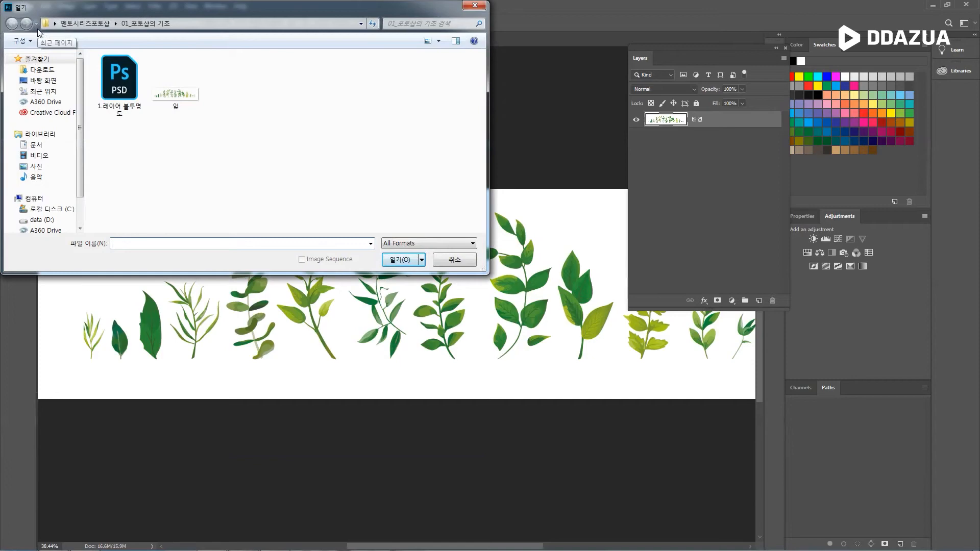
click(120, 96)
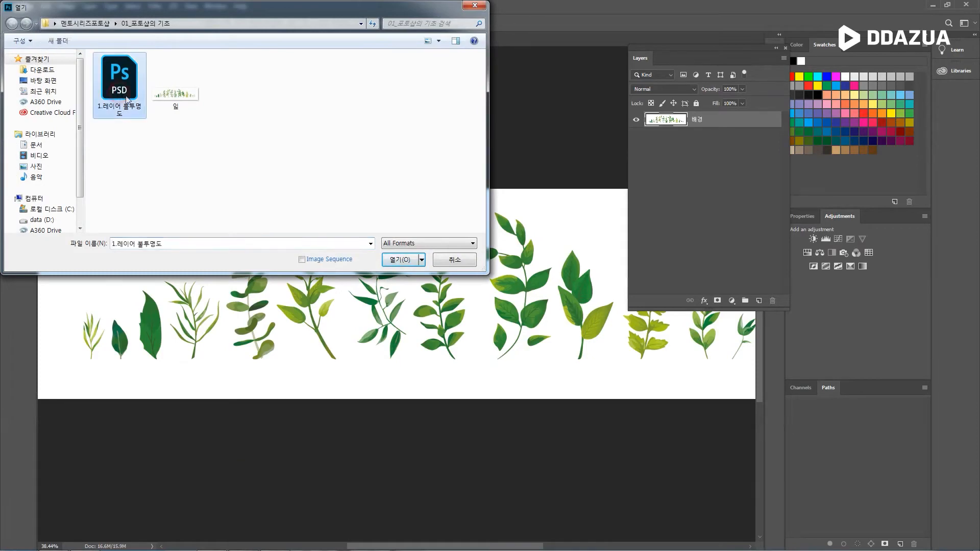
click(408, 263)
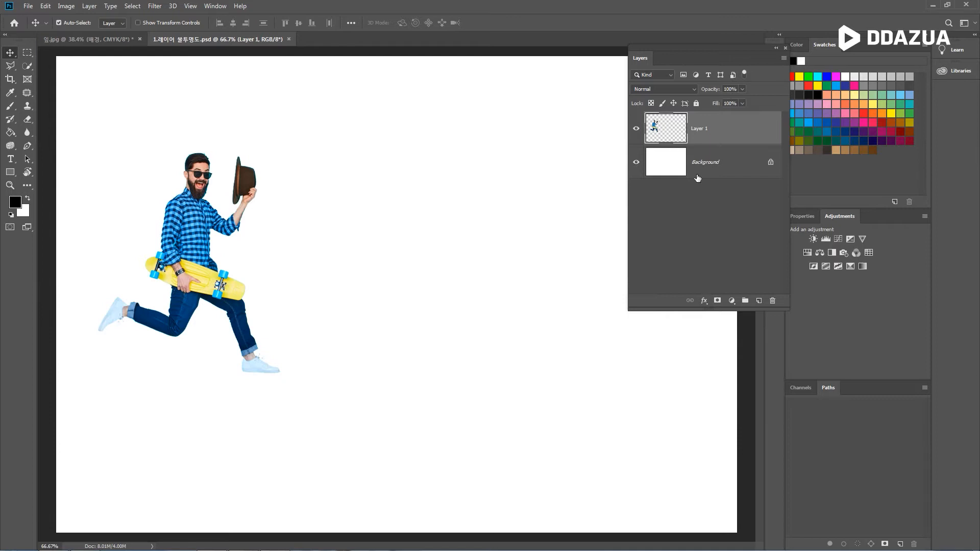
Step: Rename the layer containing the running man with the skateboard as 사람1
click(734, 167)
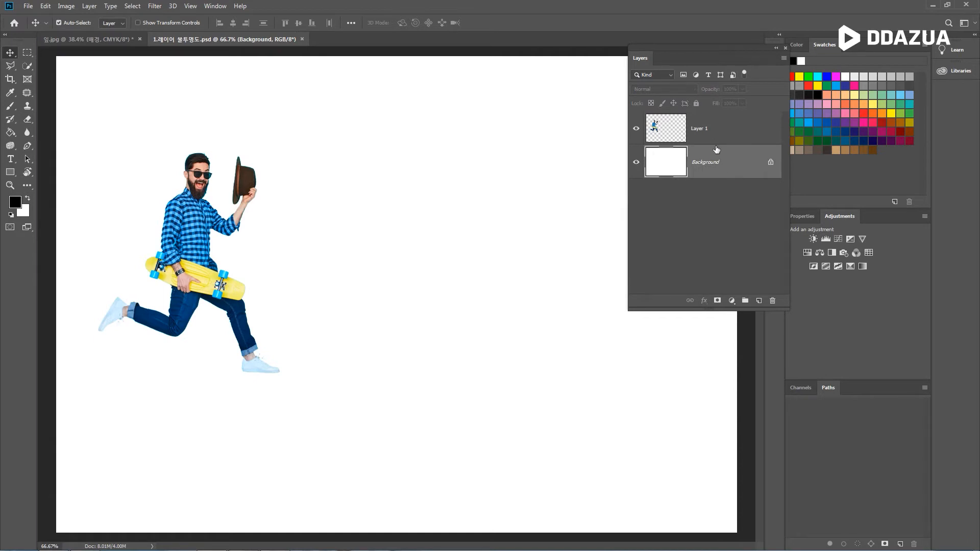
click(719, 128)
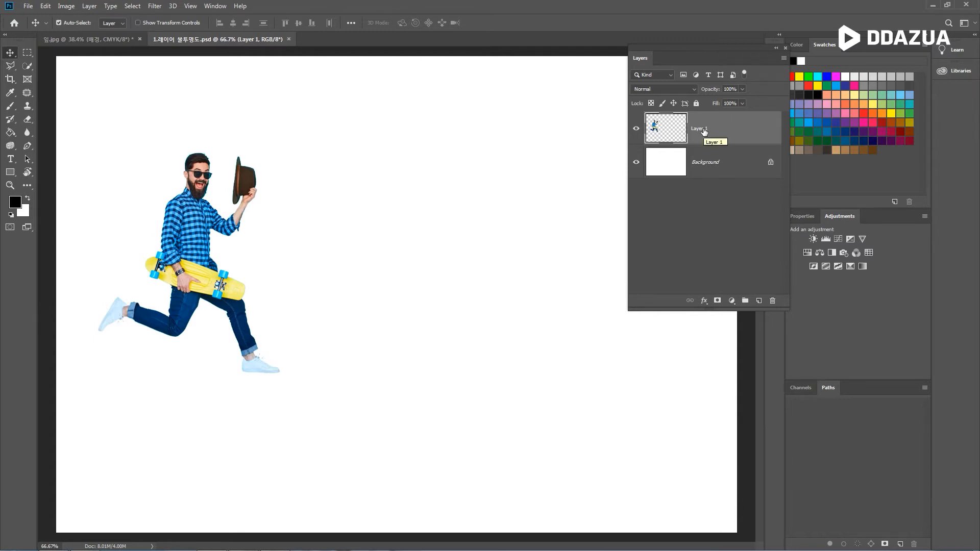
double_click(703, 130)
text(사람1)
key(Return)
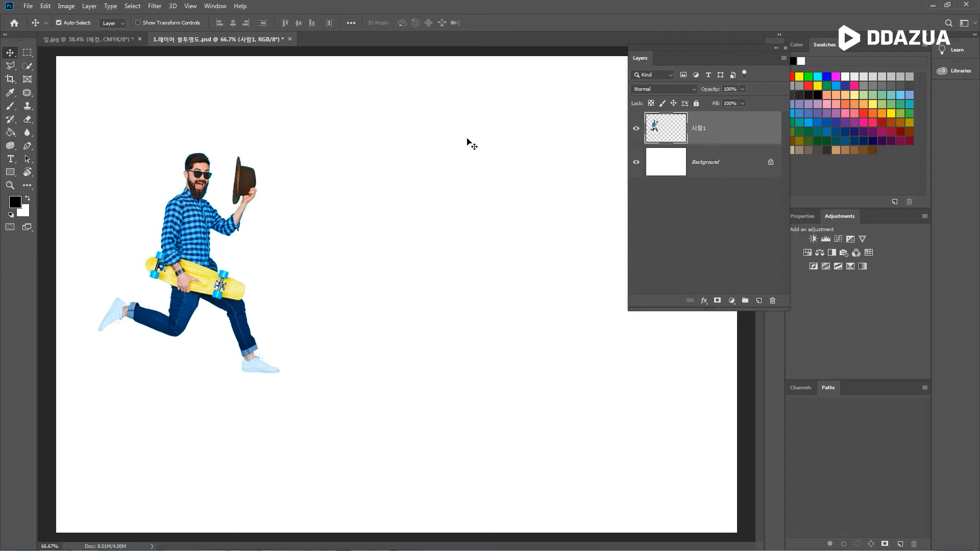
Step: Duplicate the running man with the Move tool, place the copy beside the original, and rename its layer as 사람2
click(10, 55)
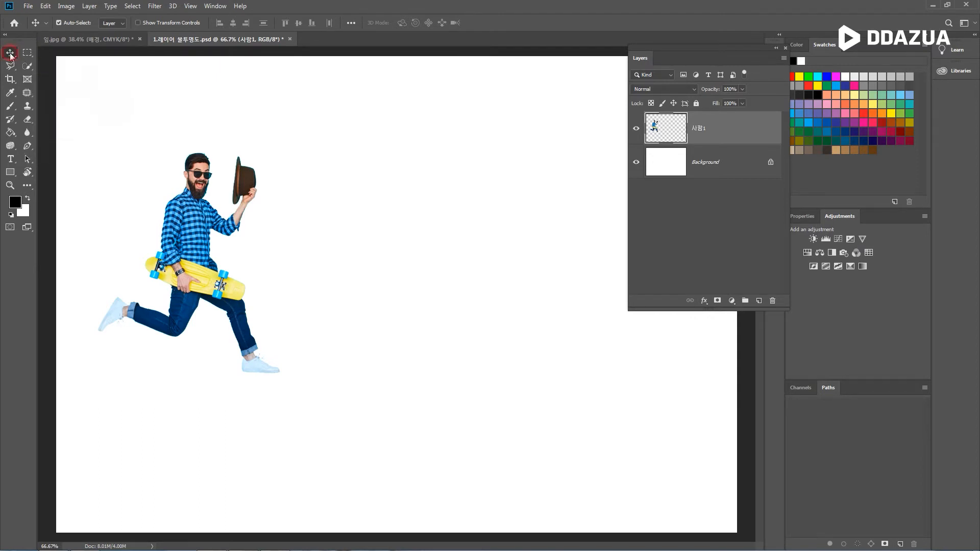
mouse_move(198, 222)
mouse_down()
mouse_move(225, 232)
mouse_move(202, 232)
mouse_up()
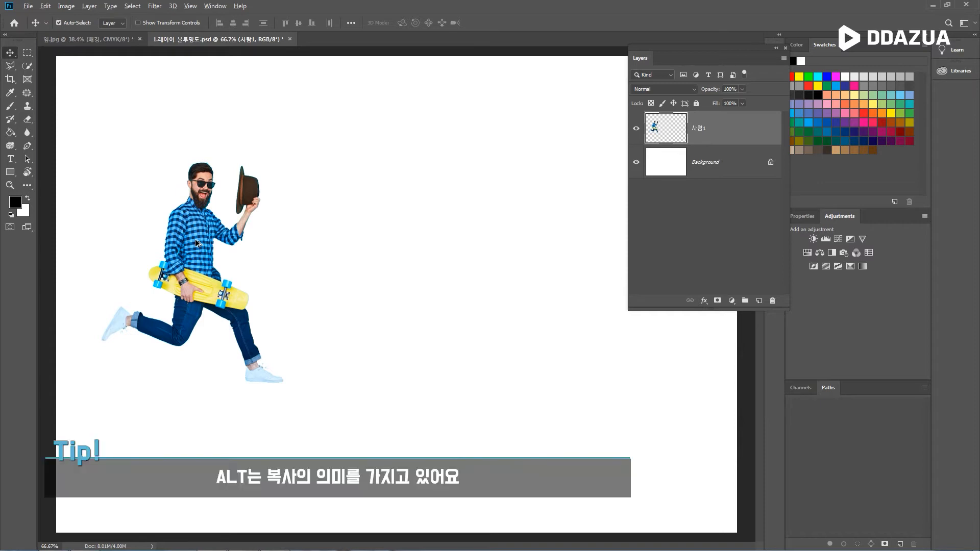
drag(197, 243, 390, 241)
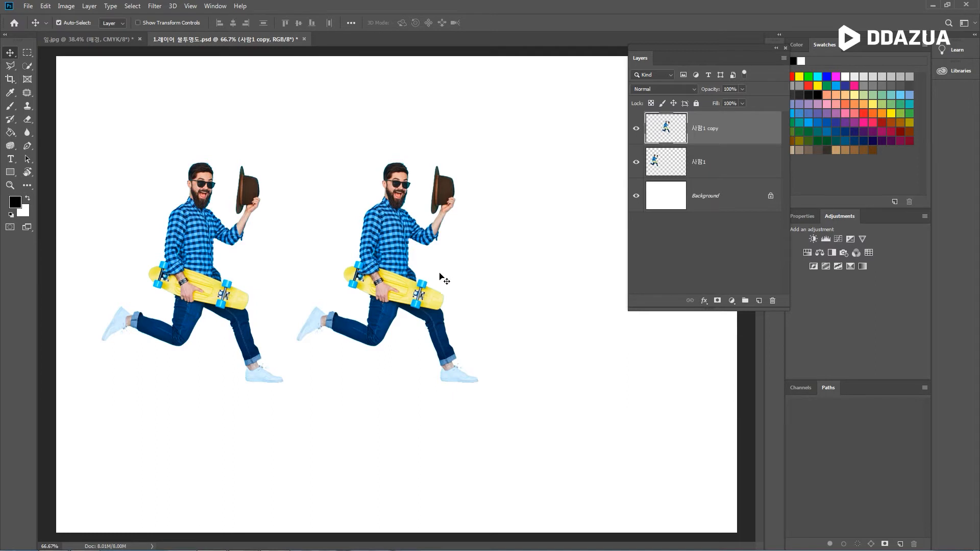
double_click(702, 128)
drag(697, 129, 725, 129)
text(2)
key(Return)
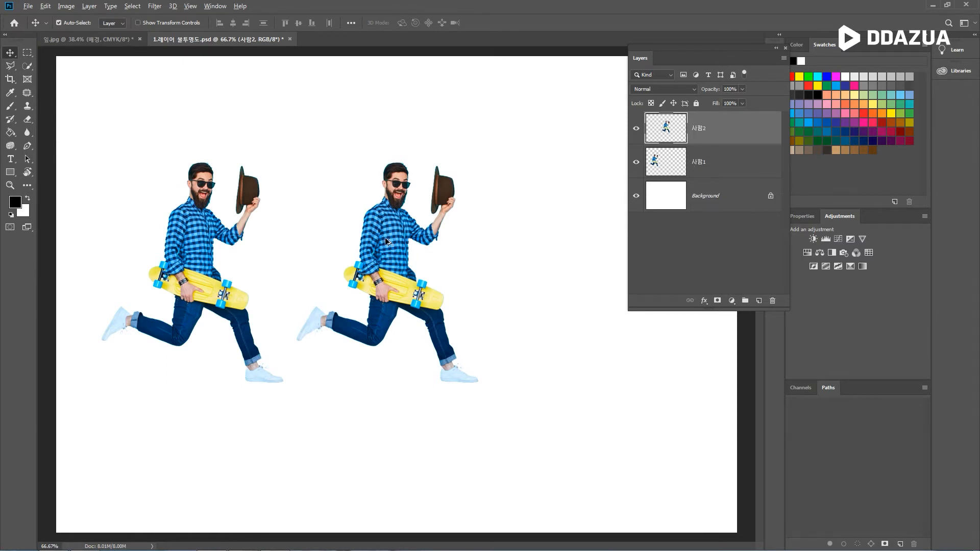
Step: Duplicate the 사람2 man, place the copy on his other side away from 사람1, and rename its layer as 사람3
drag(386, 241, 580, 238)
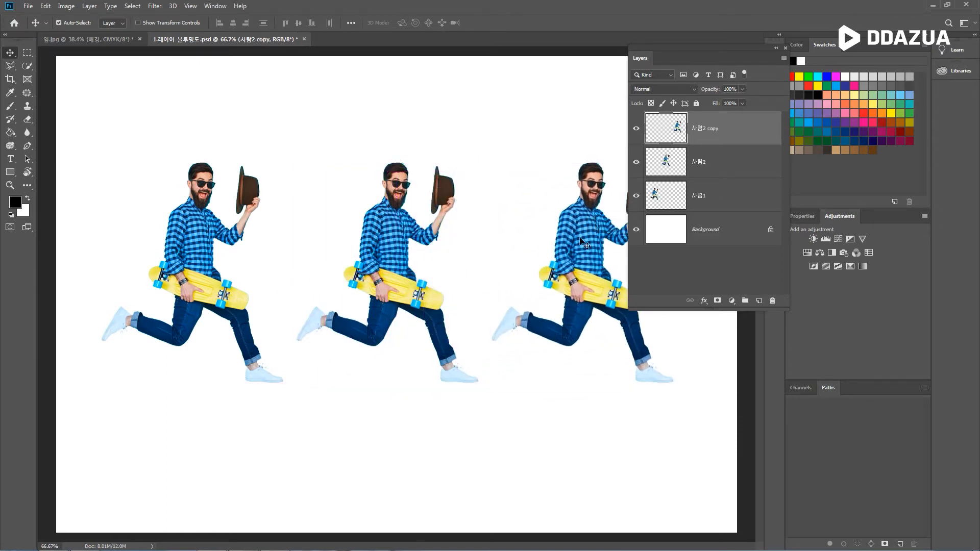
double_click(704, 129)
drag(705, 128, 727, 130)
text(3)
key(Return)
Step: Set the opacity of the 사람2 layer to 50%
click(709, 167)
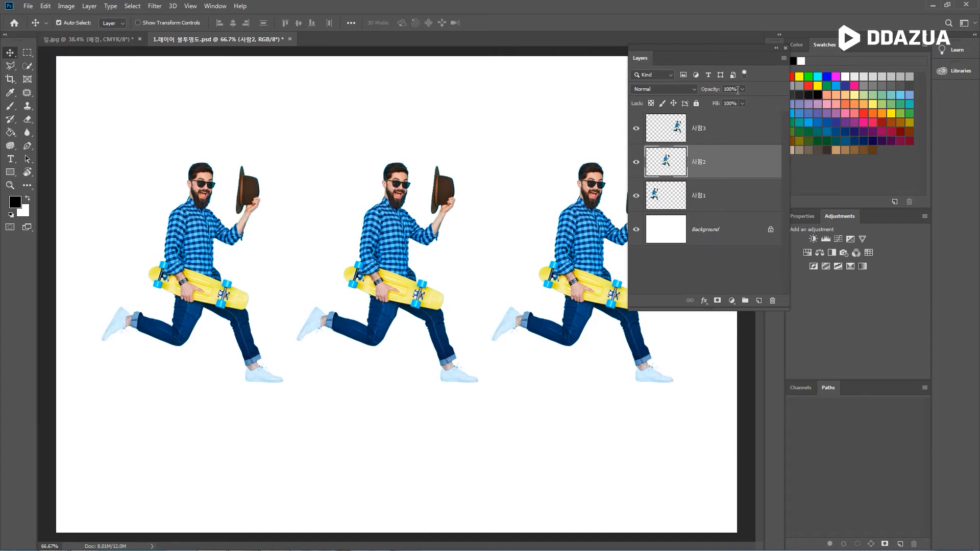
click(738, 90)
click(730, 89)
drag(730, 88, 722, 88)
text(50)
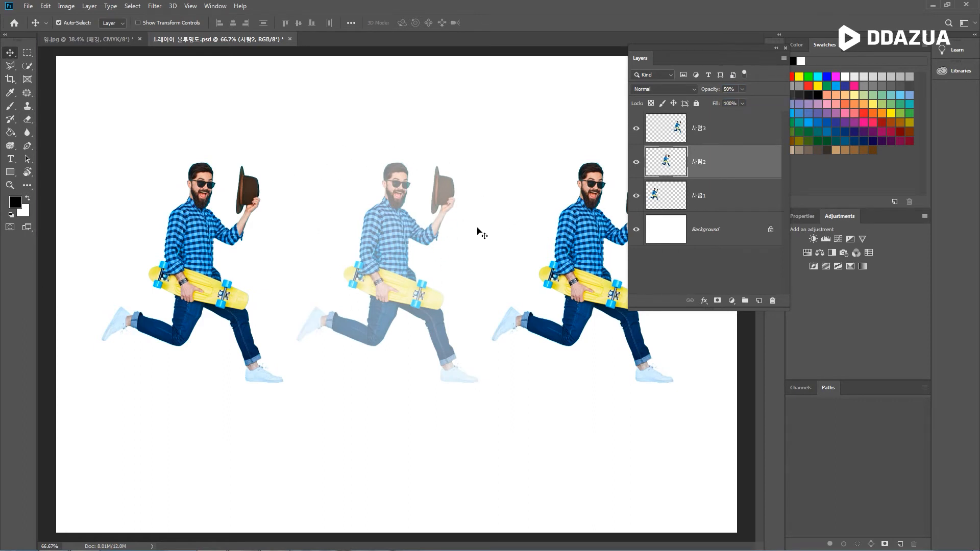
Step: Set the opacity of the 사람3 layer to 10%
click(727, 133)
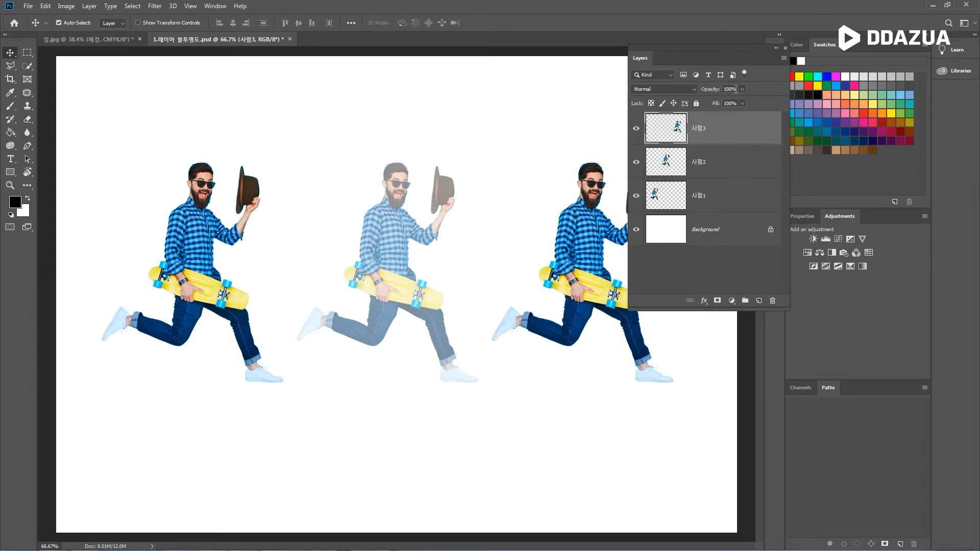
drag(738, 90, 722, 88)
text(10)
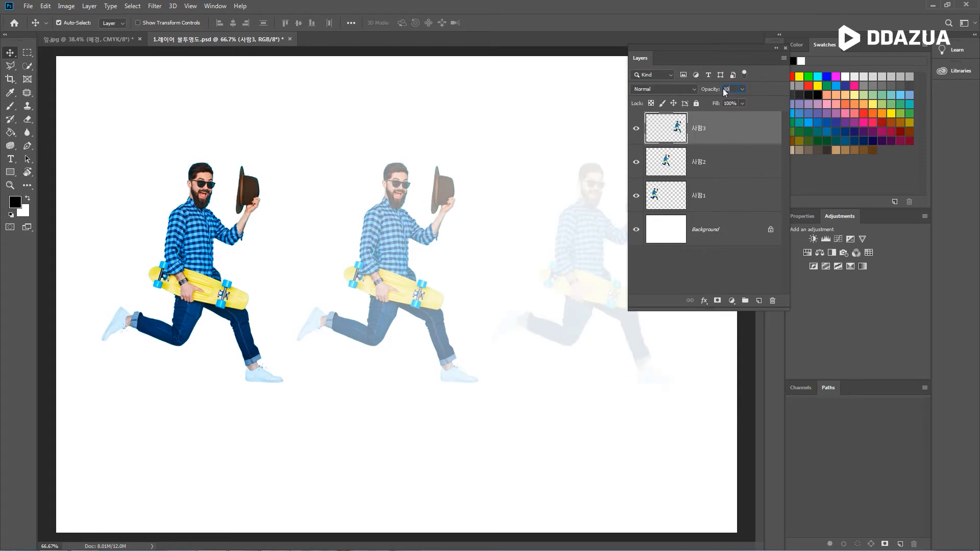
Step: Collapse the docked panels to icons and shift the floating Layers panel clear of the three men
drag(640, 51, 687, 53)
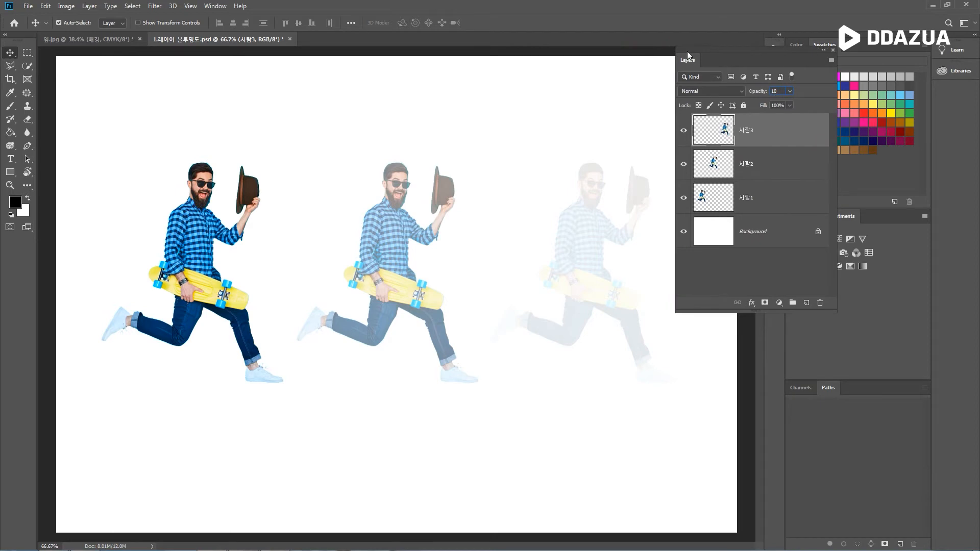
click(926, 35)
drag(690, 49, 722, 51)
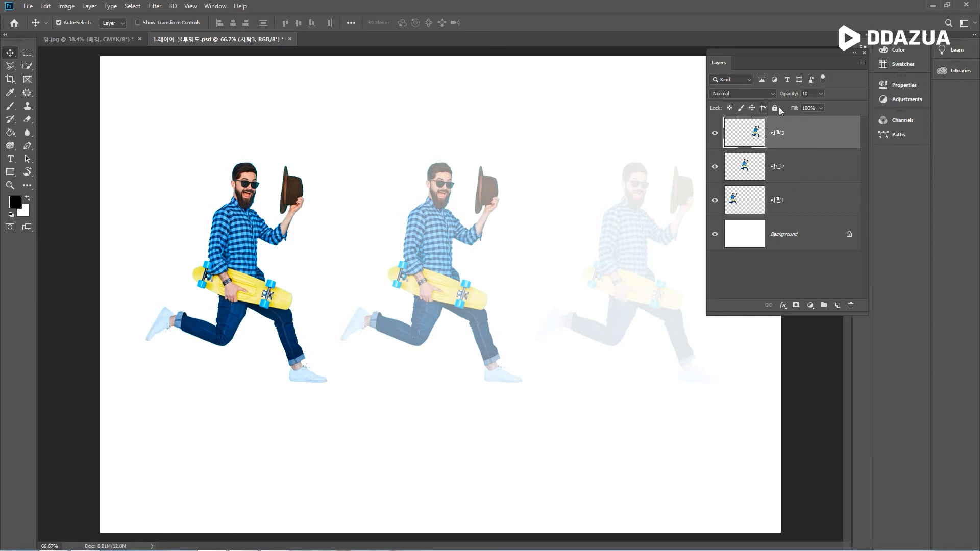
Step: Add 사람1, Background and 사람2 individually to the 사람3 selection, and select only the continuous range from 사람3 to 사람1
key(ctrl)
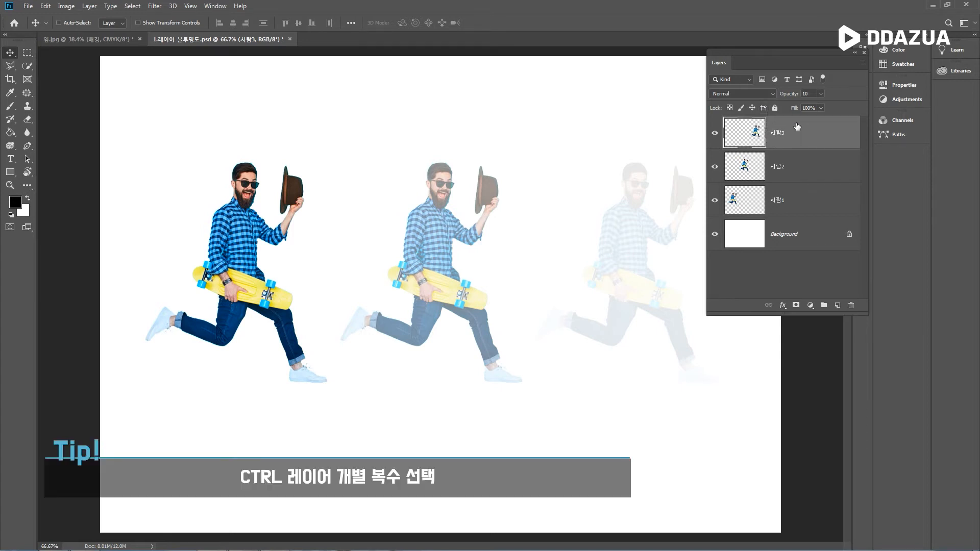
ctrl+click(809, 203)
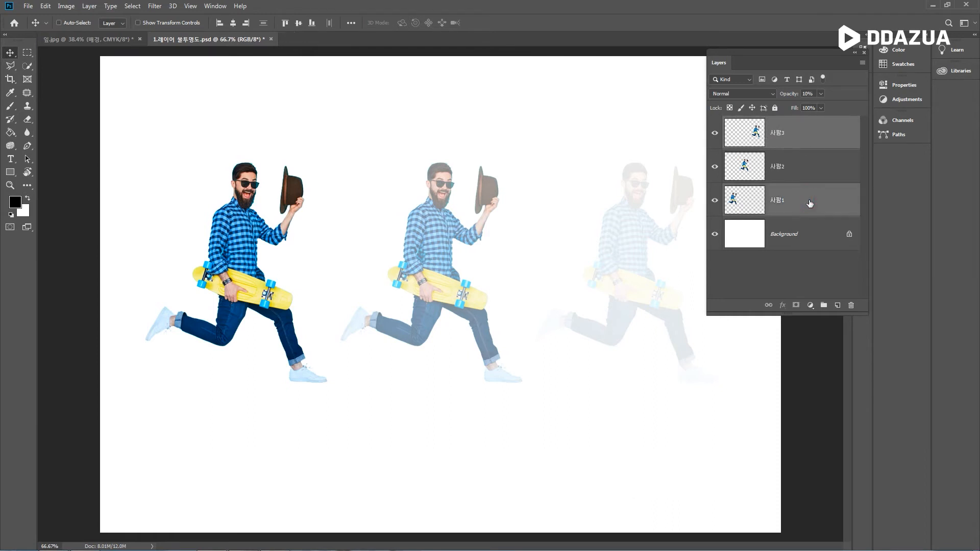
ctrl+click(807, 236)
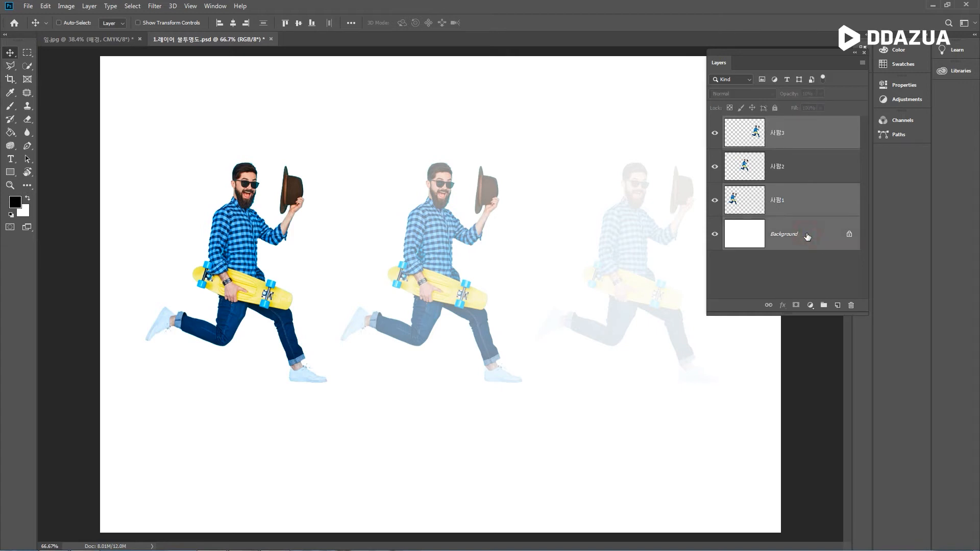
click(818, 168)
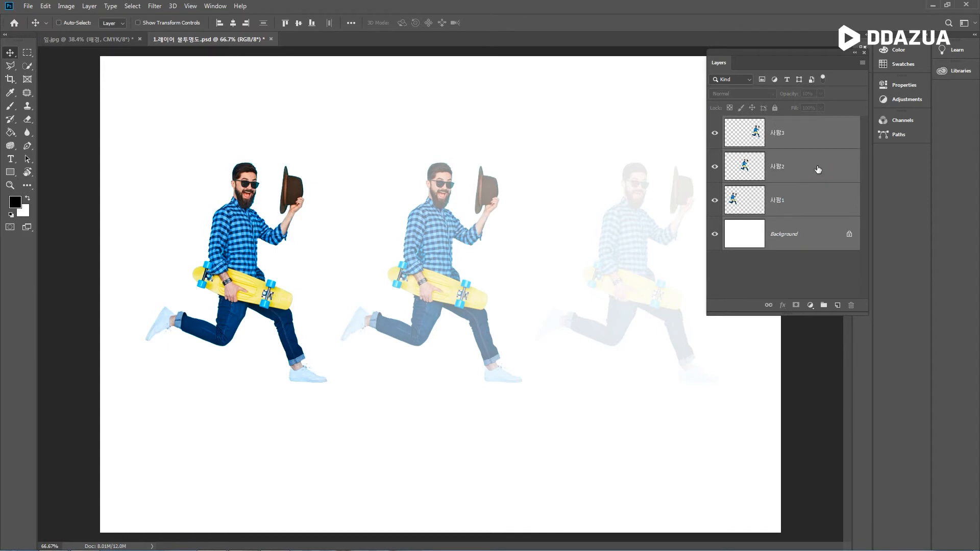
key(ctrl)
click(803, 132)
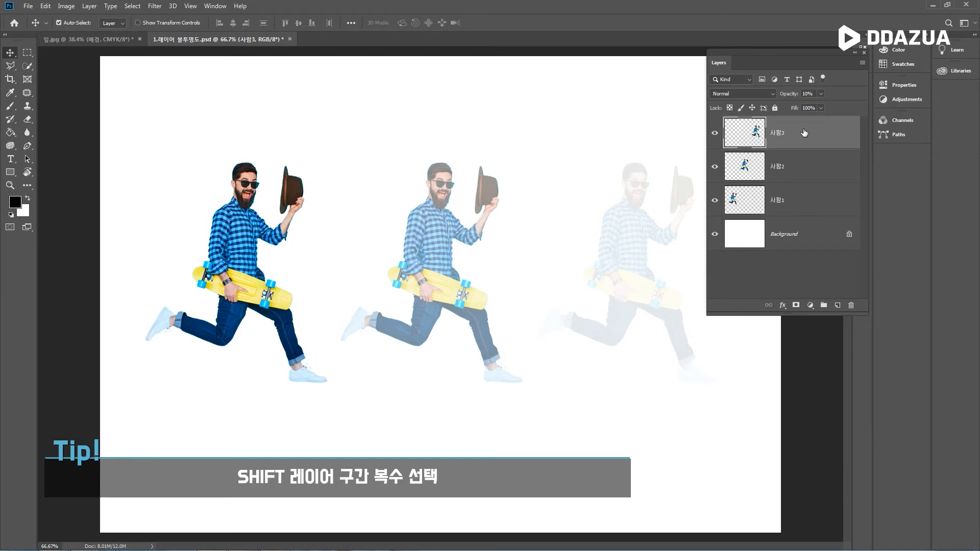
shift+click(791, 206)
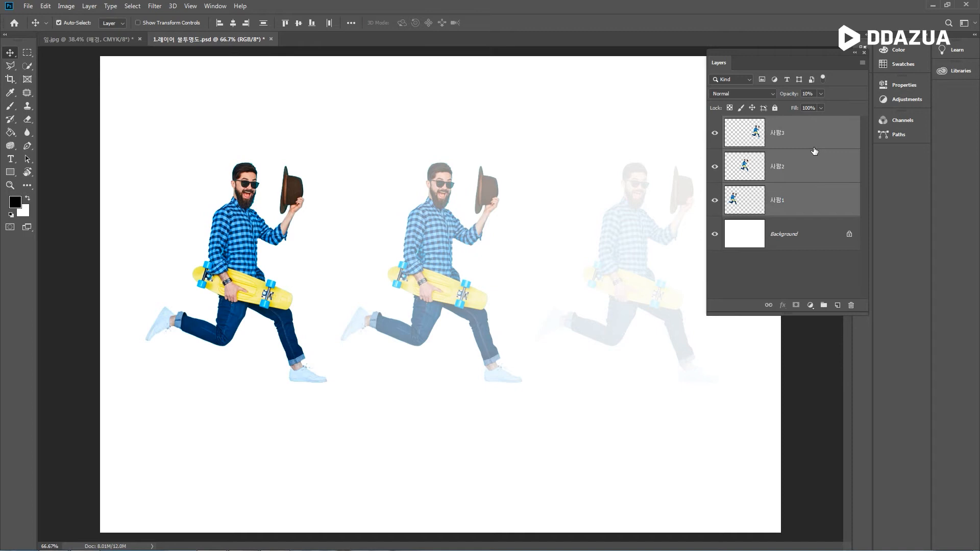
Step: Select all four layers by adding them one at a time, and again as a continuous range from 사람3 to Background
click(814, 133)
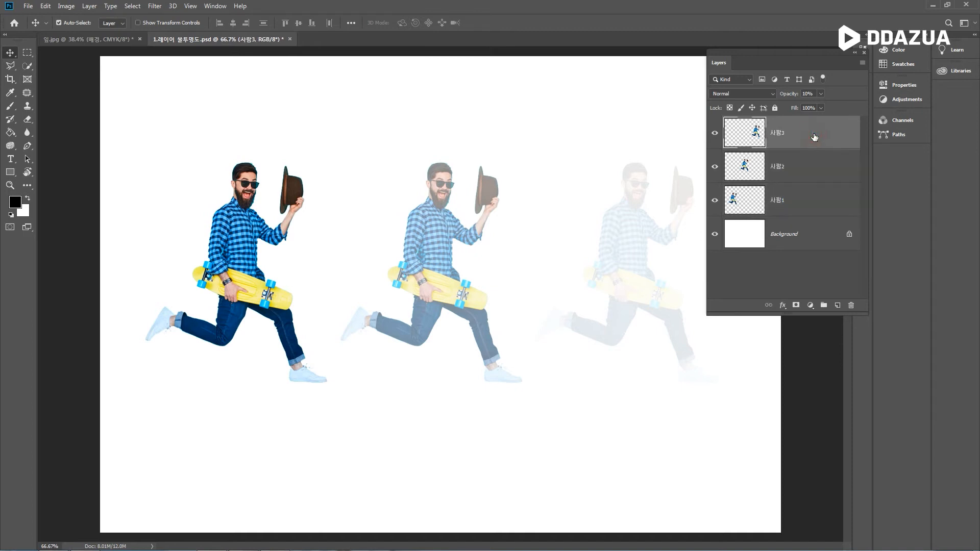
ctrl+click(799, 201)
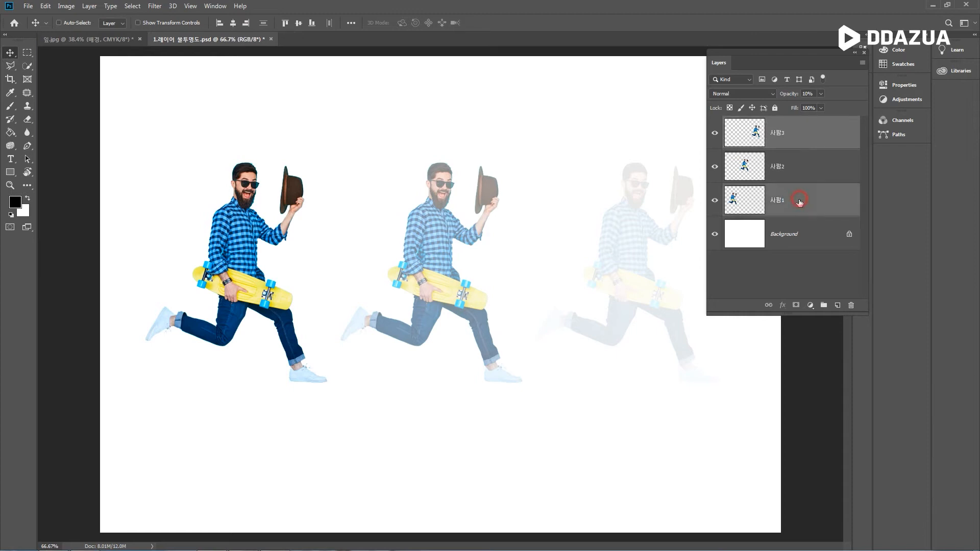
ctrl+click(793, 239)
ctrl+click(807, 169)
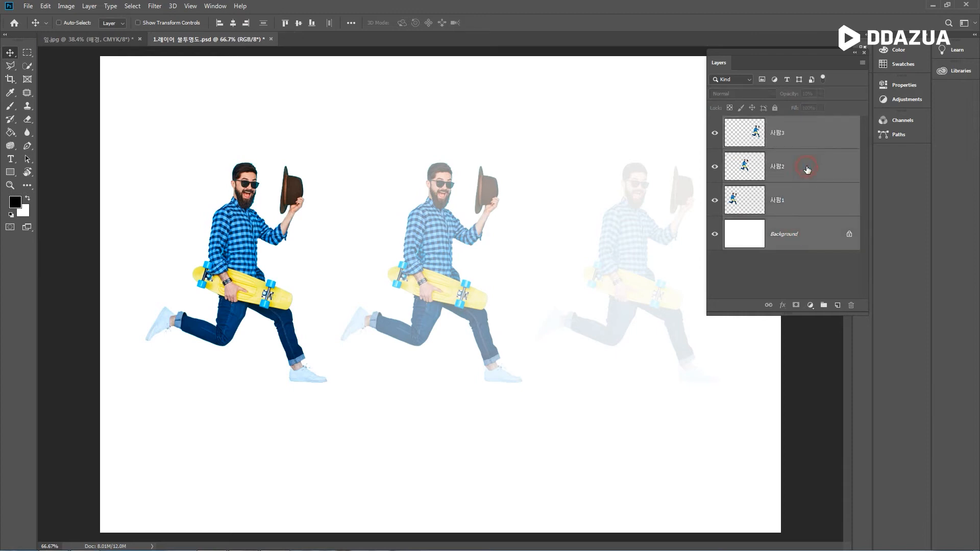
click(815, 133)
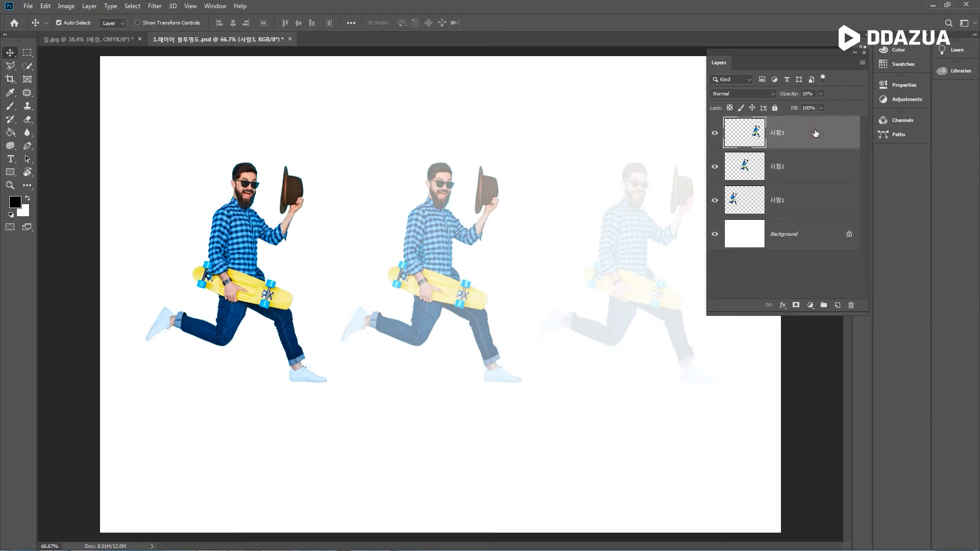
shift+click(805, 233)
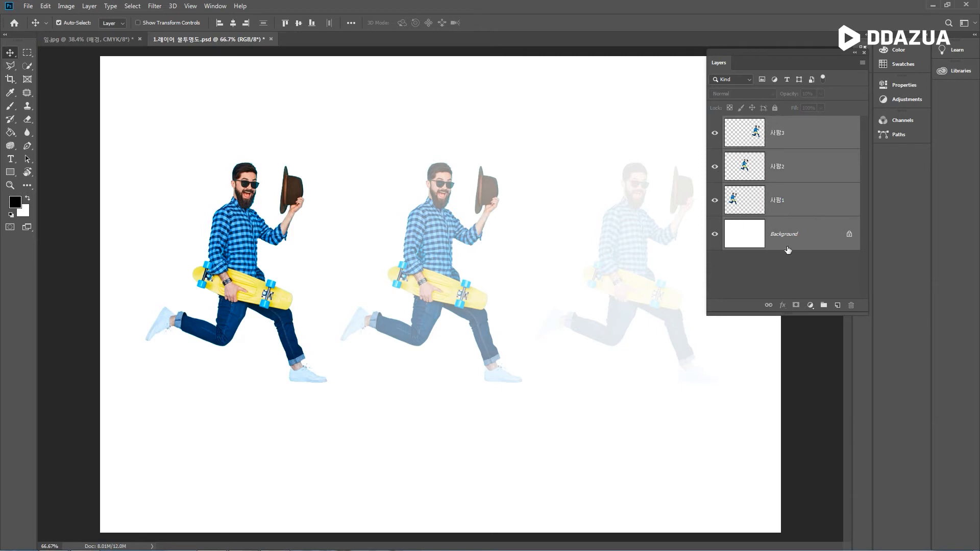
Step: Select the 사람3, 사람2 and 사람1 layers in turn to compare their opacity settings
click(805, 135)
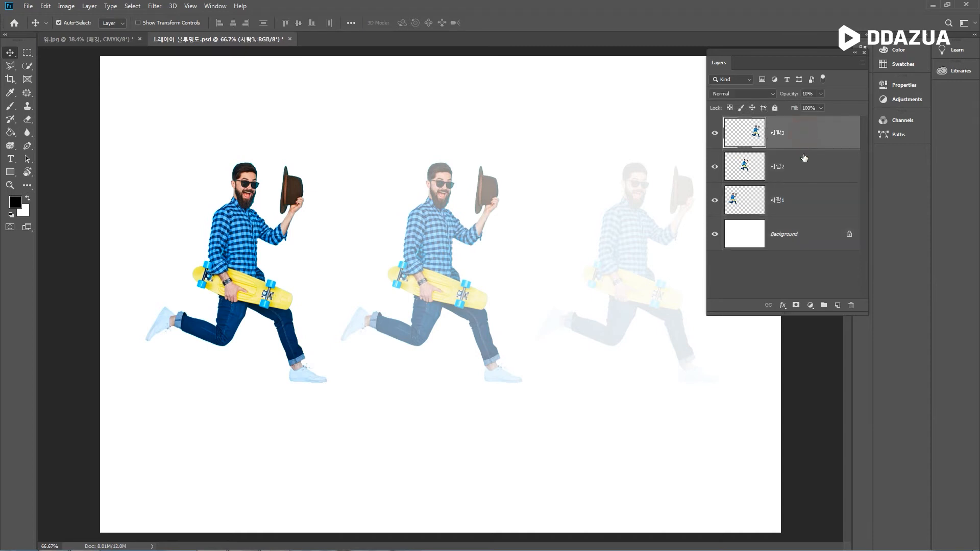
click(798, 175)
click(797, 201)
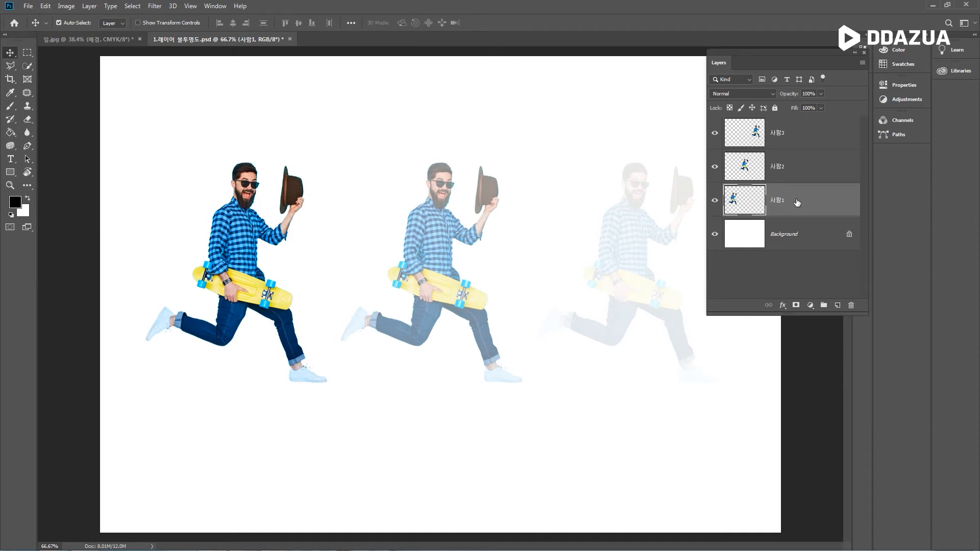
click(798, 175)
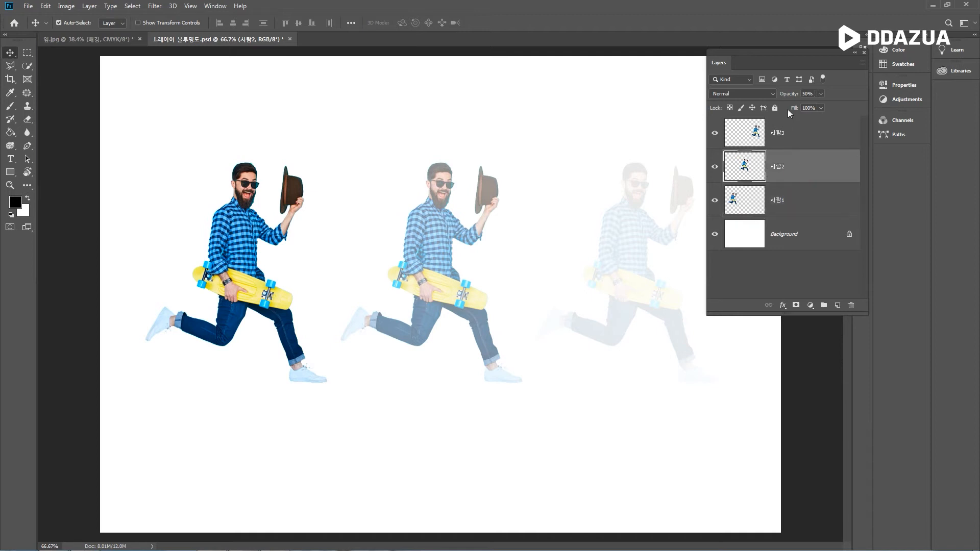
click(789, 127)
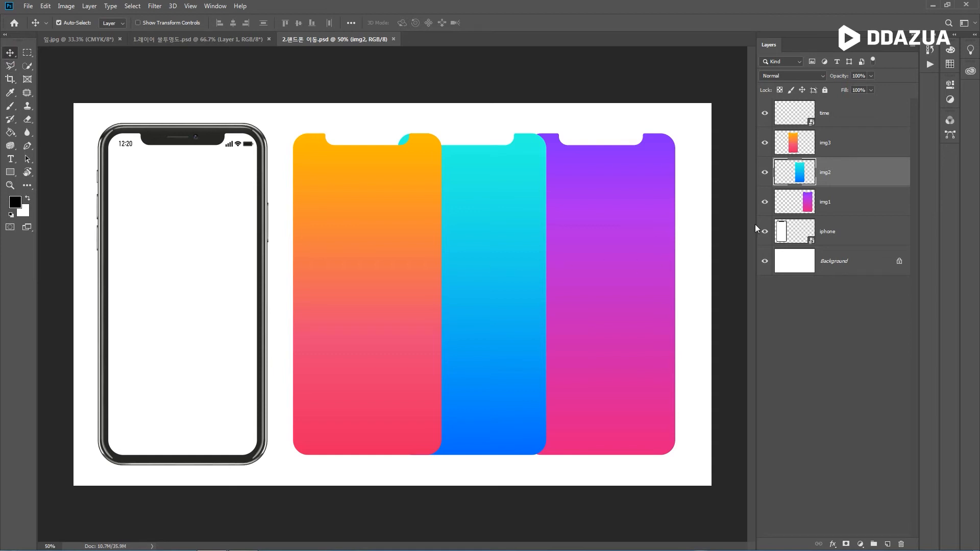
Step: Move the orange img3 gradient onto the phone so it fills the screen area
click(866, 140)
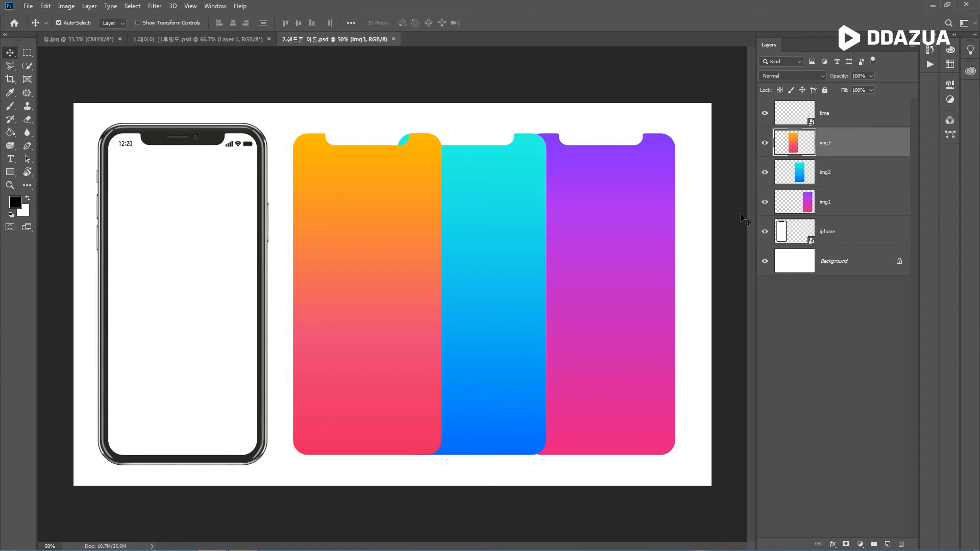
click(399, 239)
drag(382, 239, 223, 222)
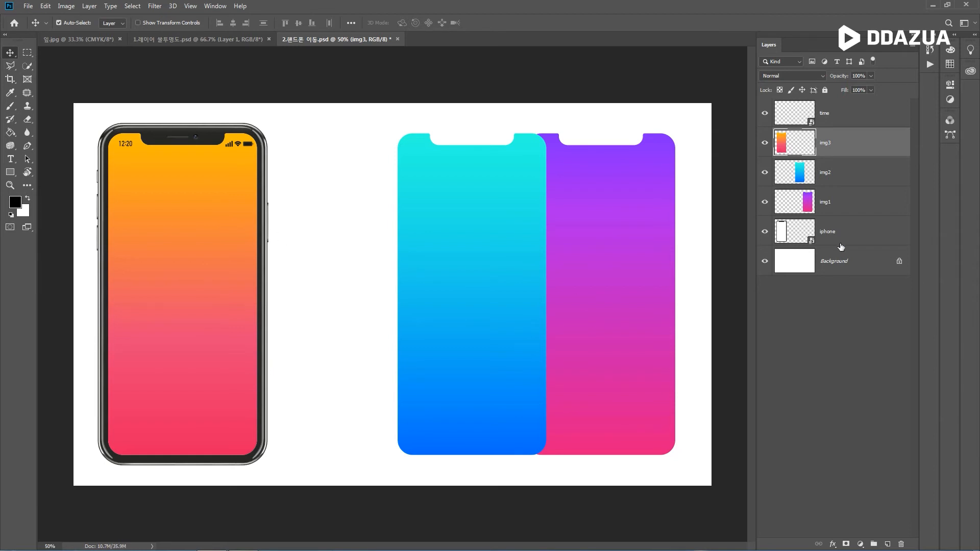
Step: Move the blue img2 gradient onto the phone screen and place its layer above img3
click(841, 174)
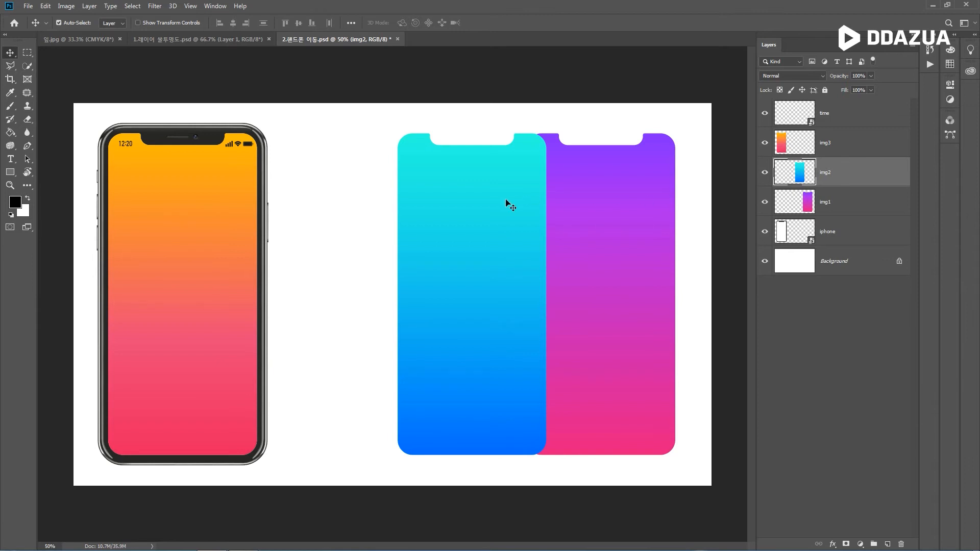
drag(504, 201, 216, 184)
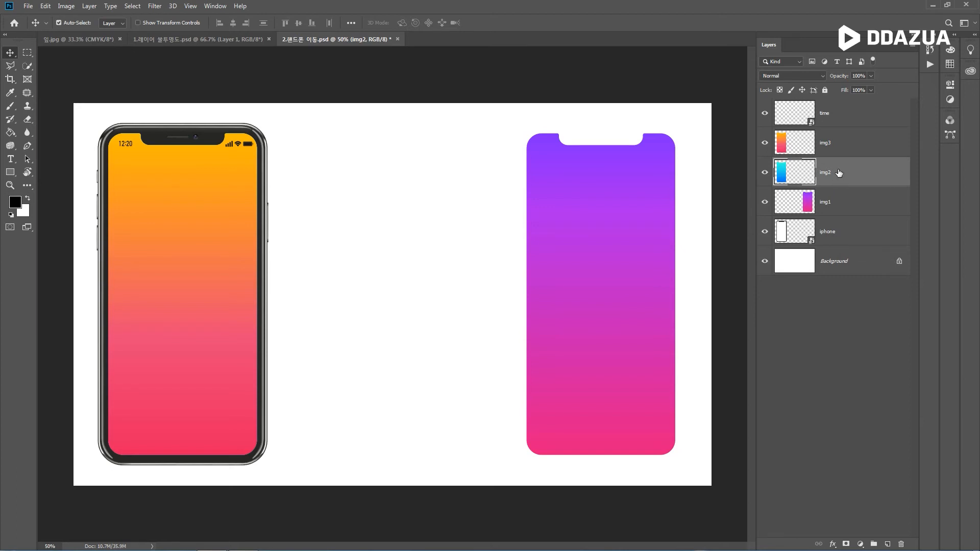
drag(841, 172, 843, 135)
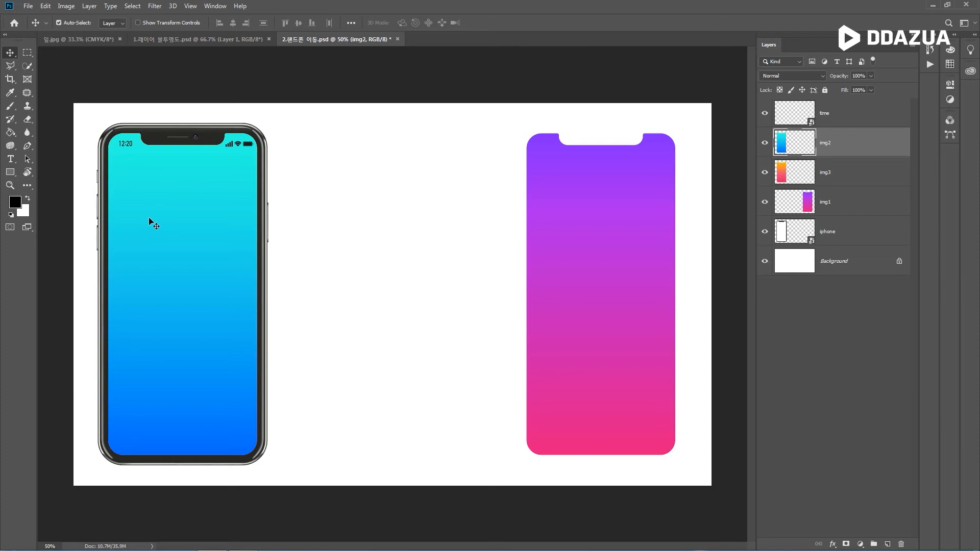
Step: Move the purple img1 gradient onto the phone so it aligns with the screen area
click(852, 201)
drag(633, 230, 230, 219)
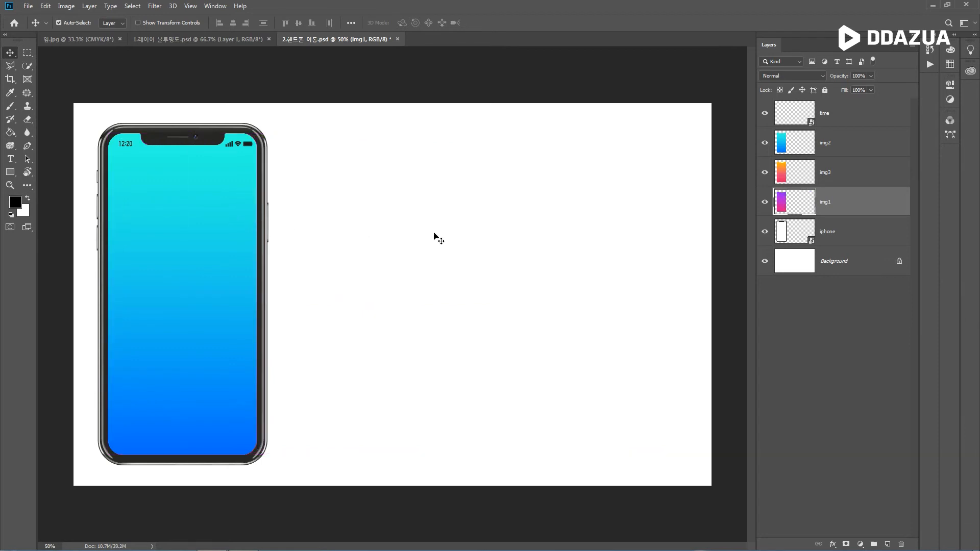
Step: Move the img1 layer up the stack, between the time and img2 layers
click(837, 211)
drag(837, 210, 842, 132)
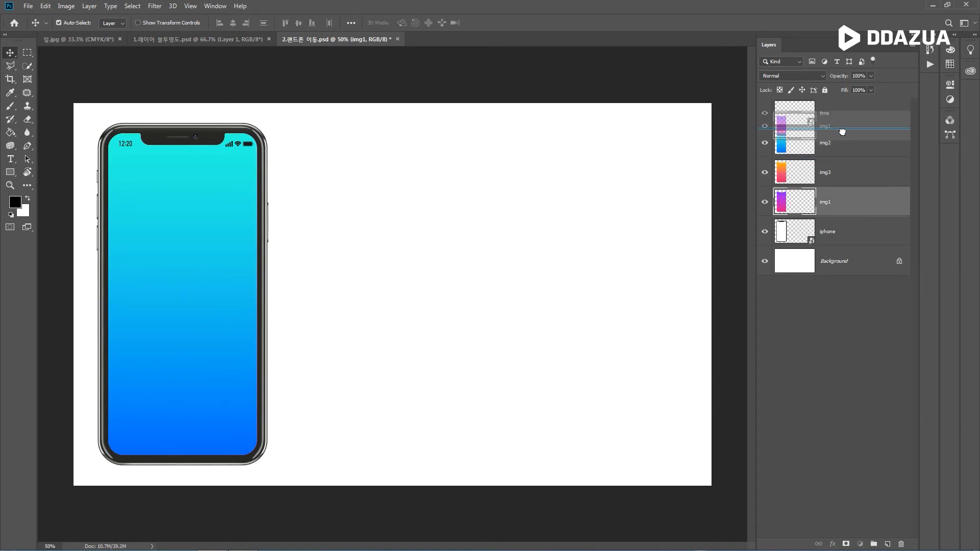
drag(842, 132, 844, 136)
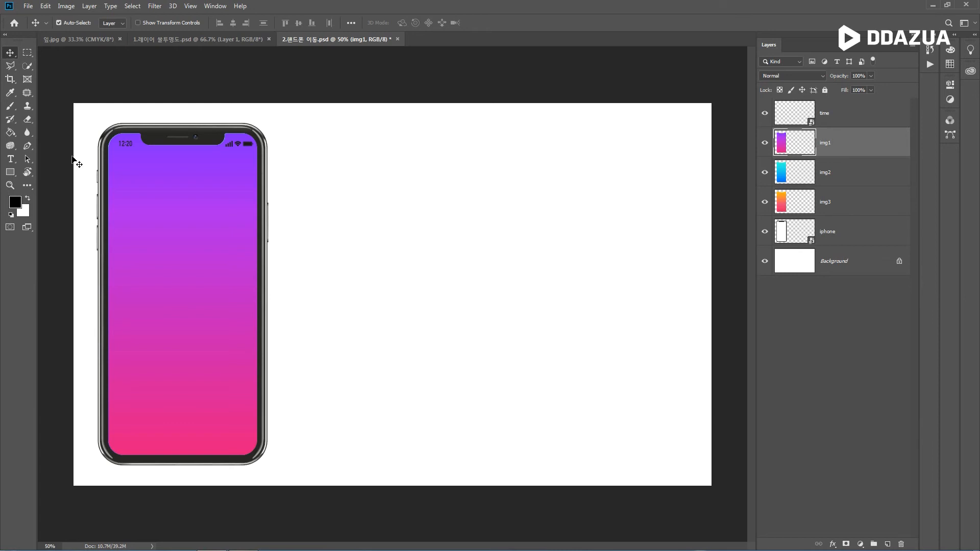
Step: Undo the reordering of the img1 layer
key(ctrl)
key(ctrl+z)
key(ctrl+z)
key(ctrl+z)
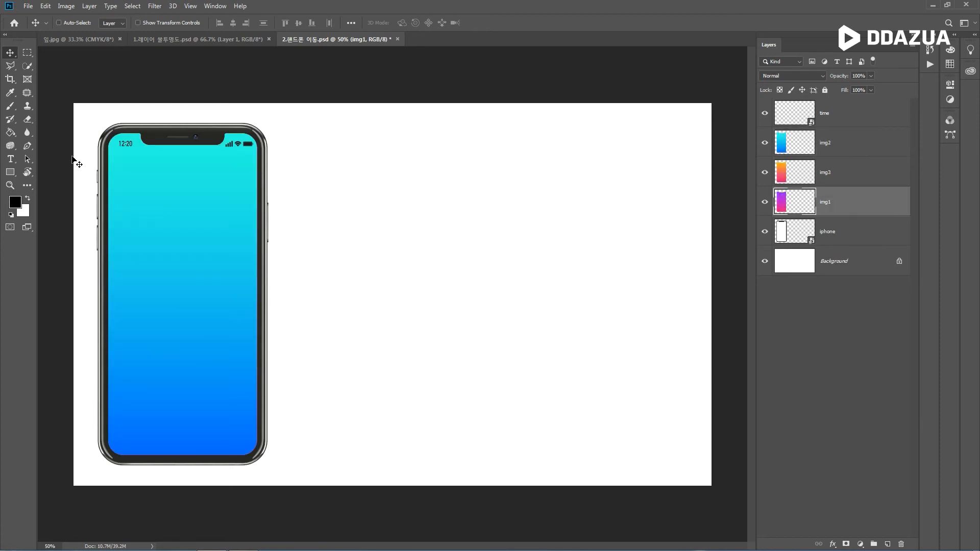
Step: Undo the recent gradient moves and layer reordering, and redo them until all three gradients sit on the phone
key(ctrl+z)
key(ctrl+z)
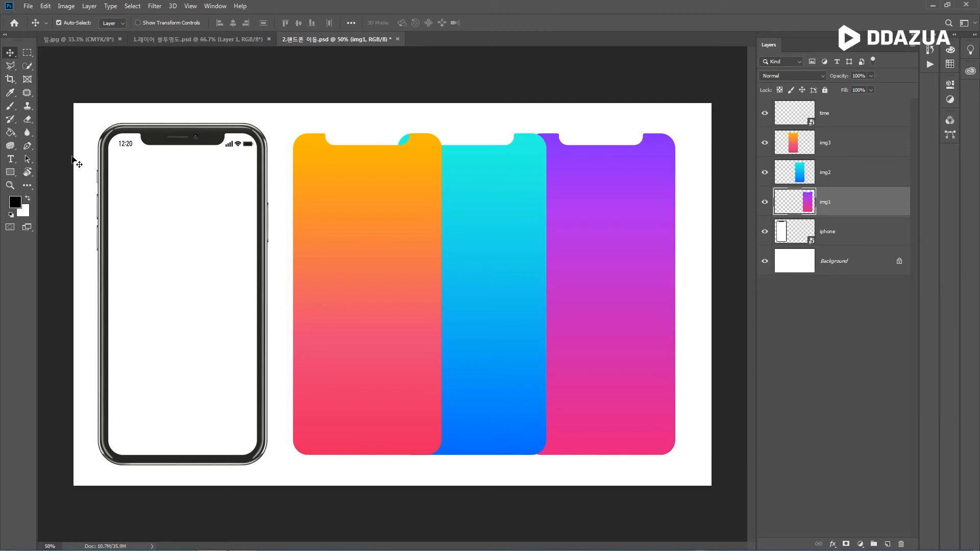
key(ctrl)
key(ctrl+shift+z)
key(ctrl+shift+z)
key(ctrl+shift+z)
key(ctrl+shift+z)
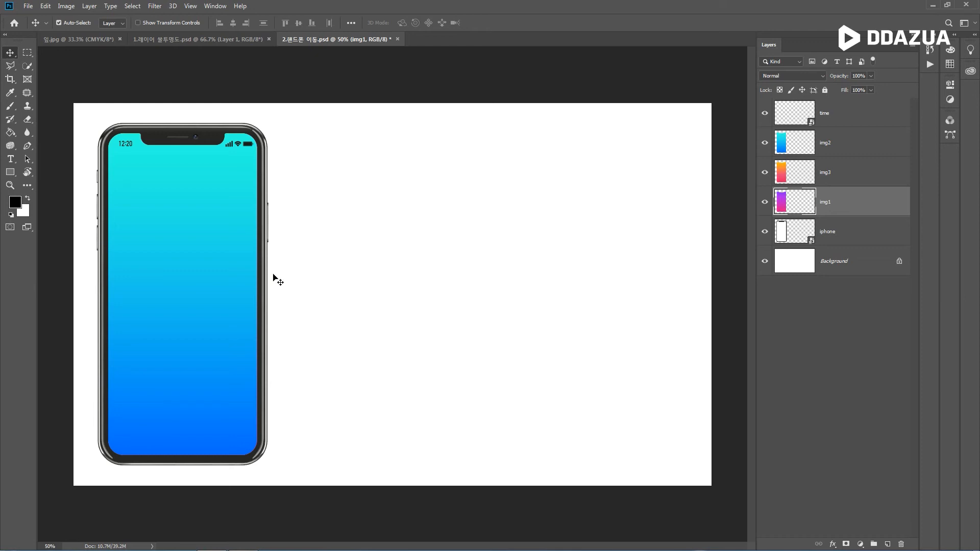
Step: Open the History panel, float it over the canvas, and lengthen it to show the full list of states
click(215, 5)
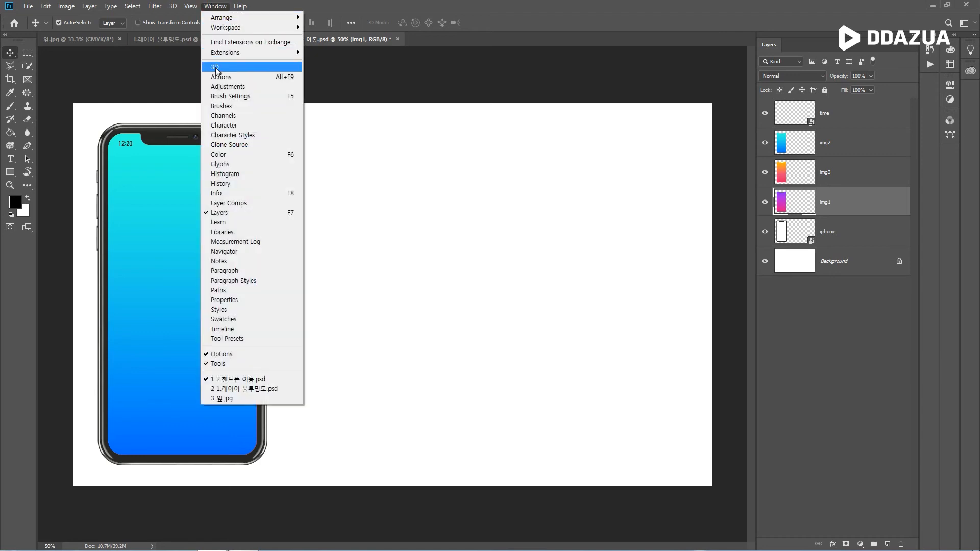
click(228, 187)
drag(809, 47, 623, 60)
drag(650, 126, 641, 259)
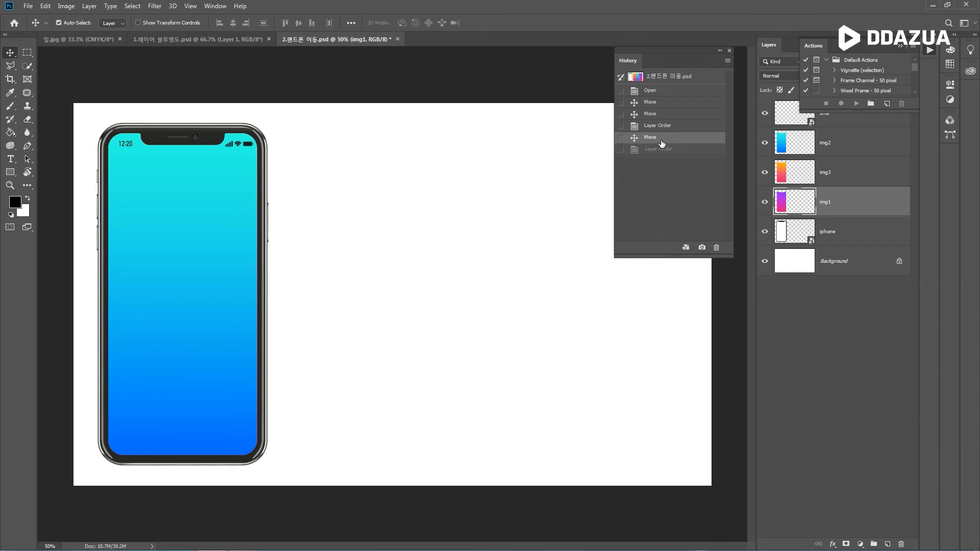
Step: Step back through the history states to Open, and forward again to the last Layer Order state
click(662, 115)
click(659, 102)
click(657, 92)
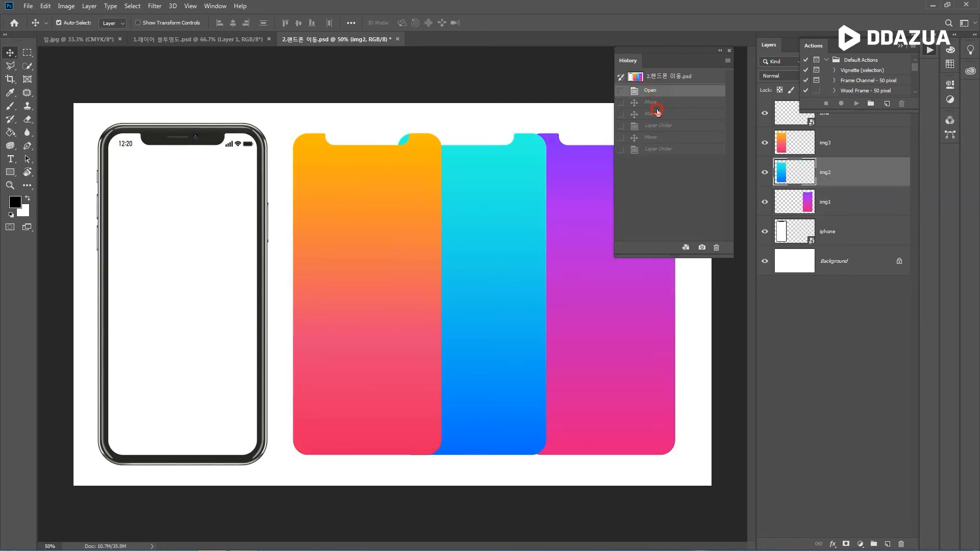
click(653, 113)
click(656, 126)
click(655, 138)
click(652, 149)
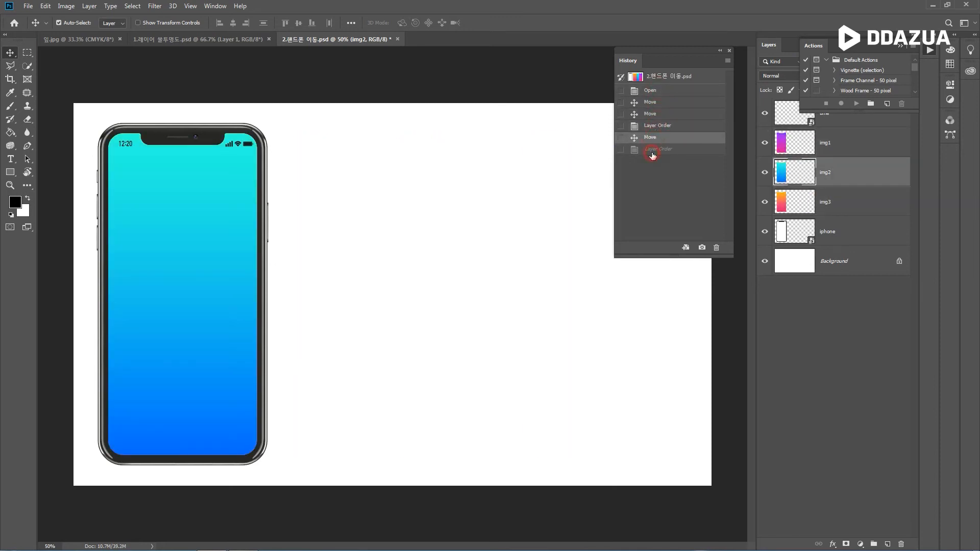
Step: Revisit the Move states back to Open once more, and return state by state to the final Layer Order
click(651, 137)
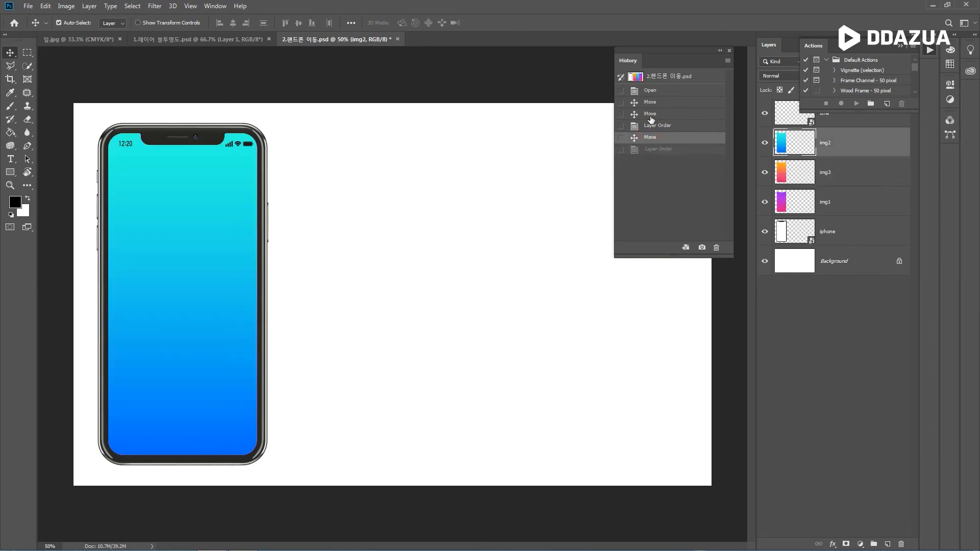
click(652, 114)
click(652, 103)
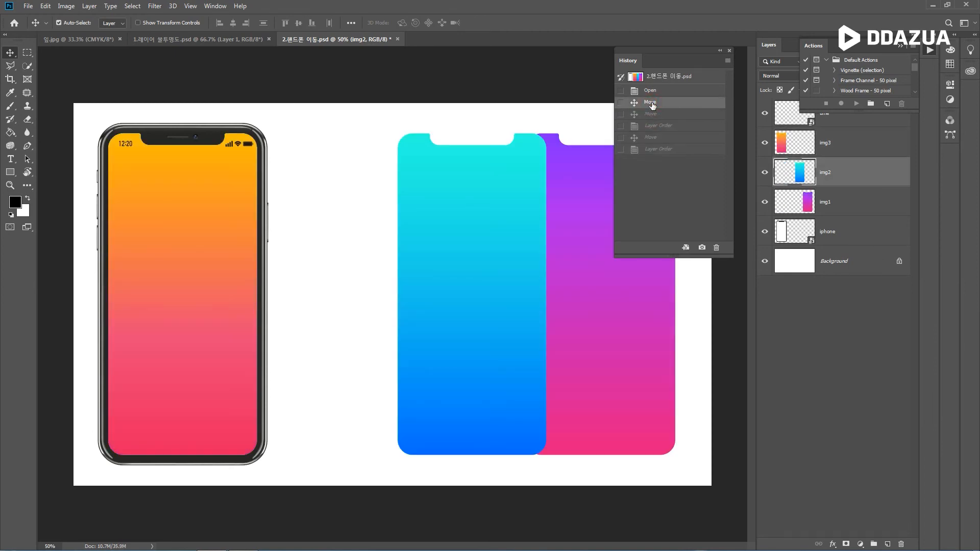
click(651, 90)
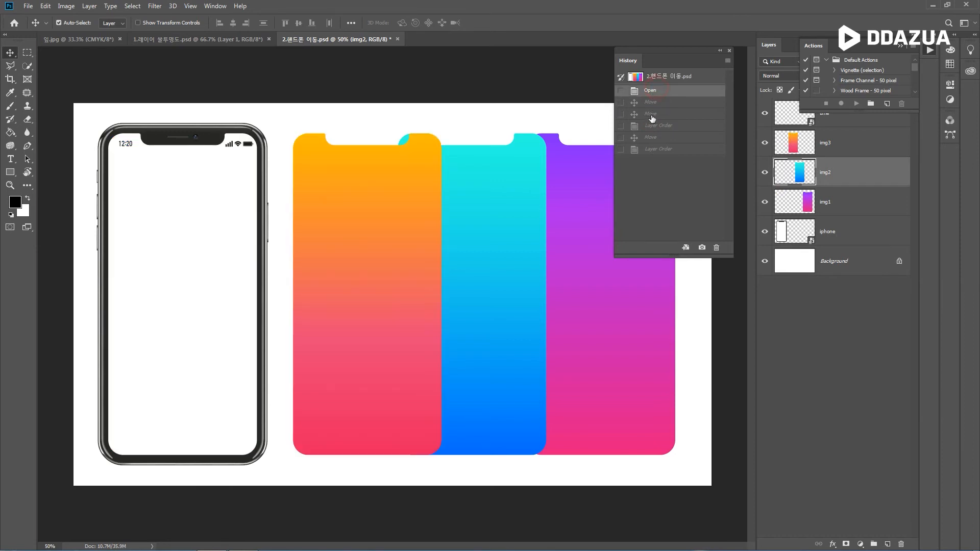
click(650, 113)
click(662, 128)
click(656, 138)
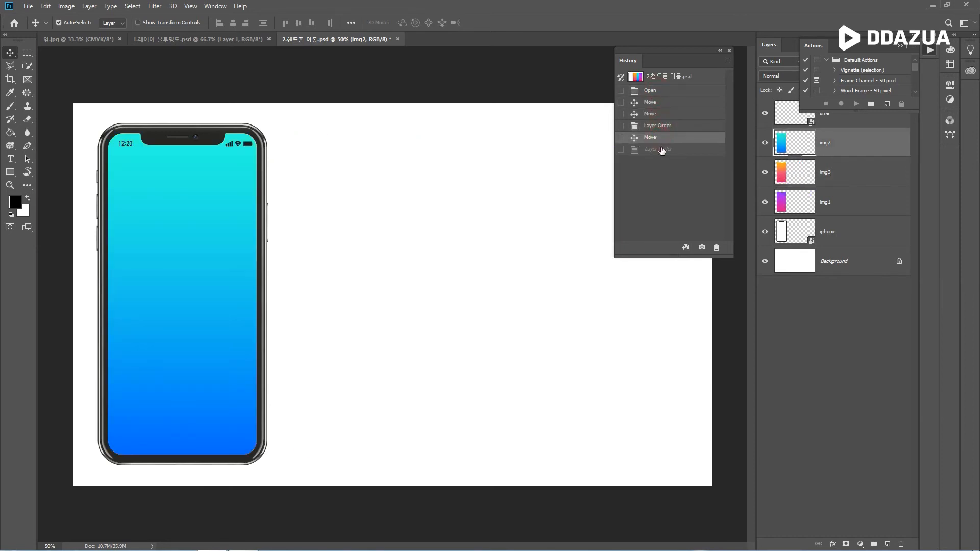
click(661, 149)
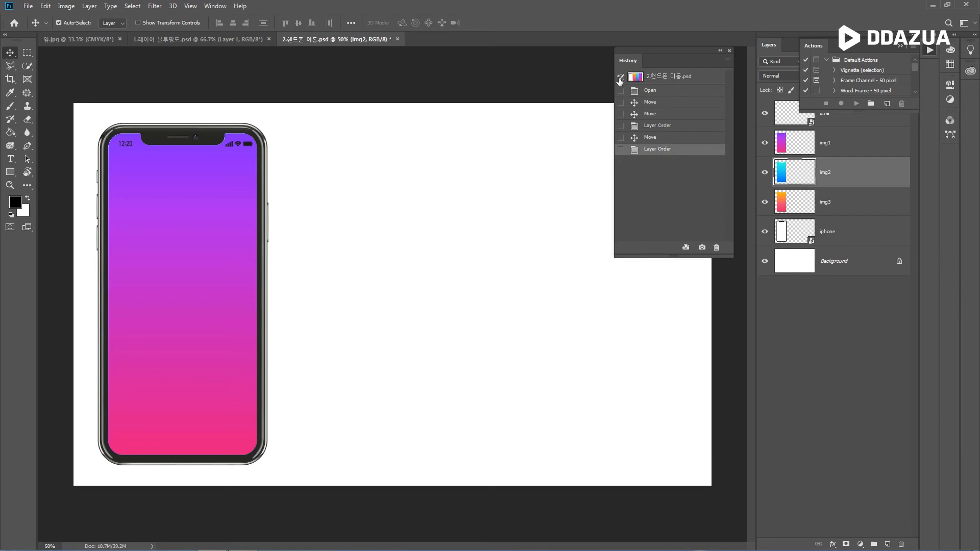
Step: Restore the document to its initial 2.핸드폰 이동.psd snapshot in the history
click(700, 80)
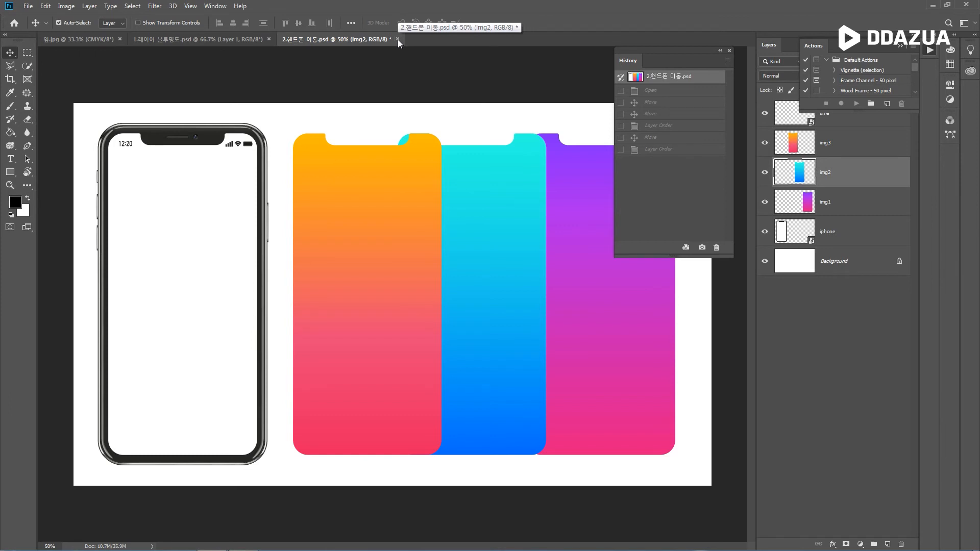
click(690, 77)
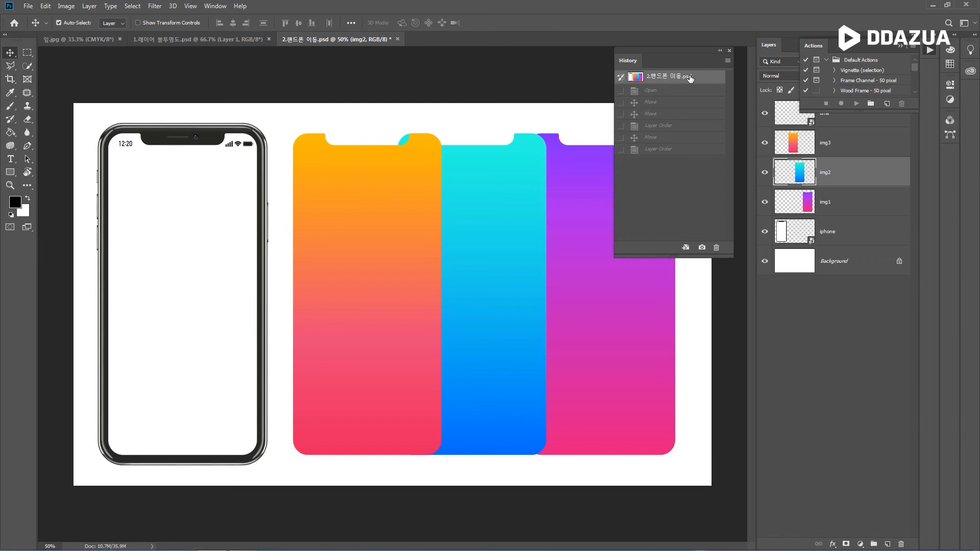
Step: Reposition the History panel lower over the canvas and collapse the Actions panel covering the layer list
drag(673, 51, 681, 264)
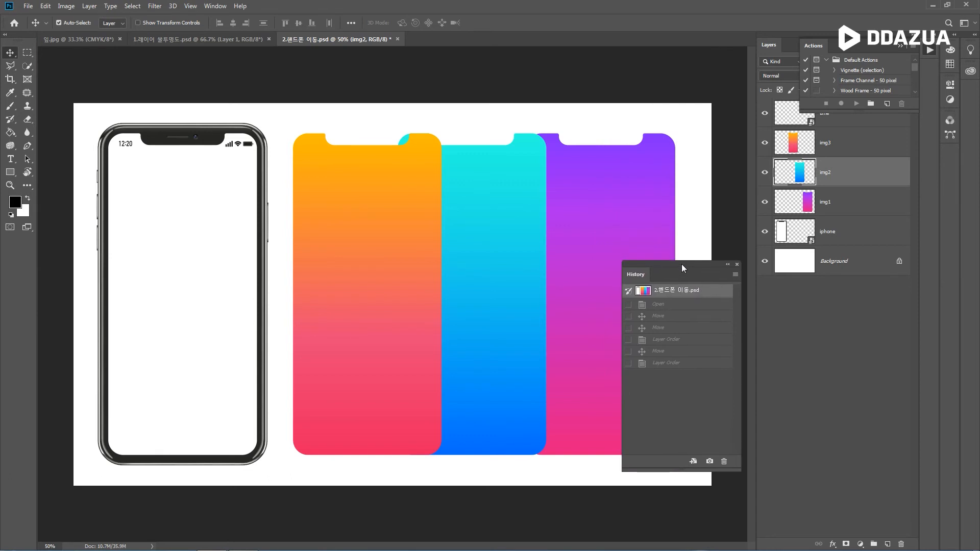
click(850, 147)
click(899, 46)
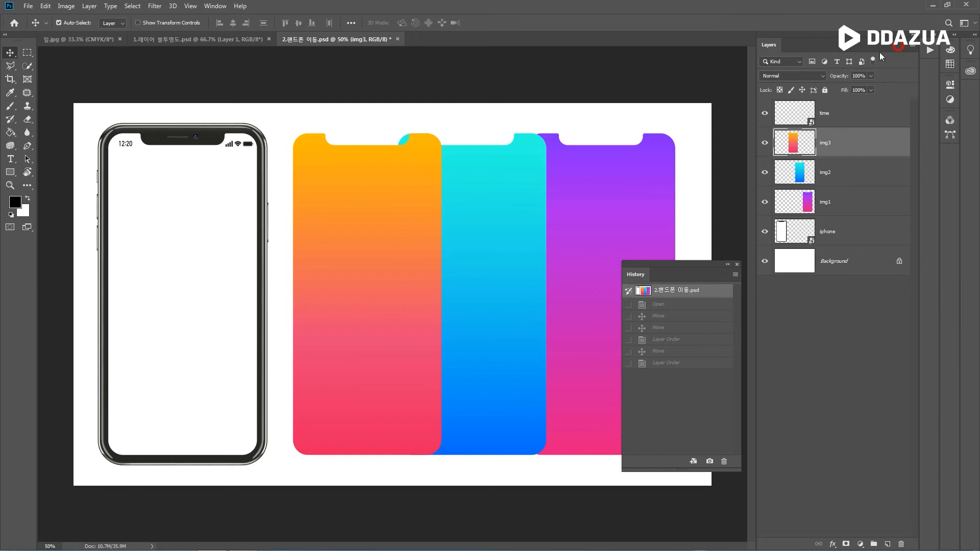
Step: Pick the orange img3 gradient on the canvas and move it onto the phone
click(851, 177)
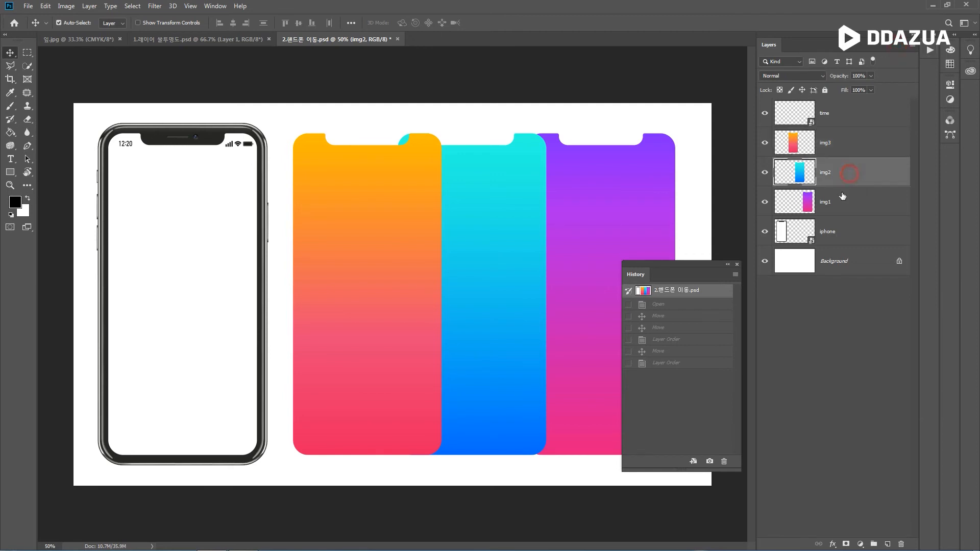
click(842, 204)
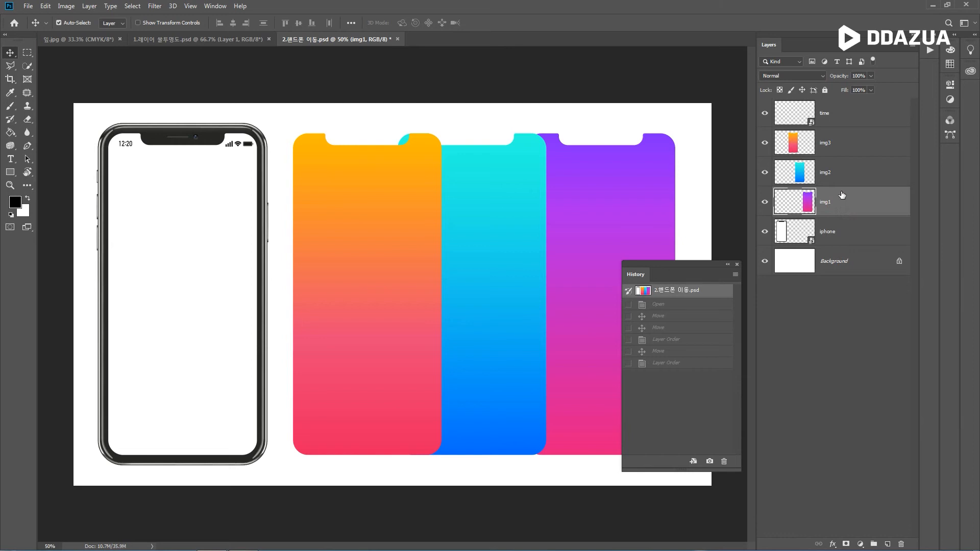
click(334, 166)
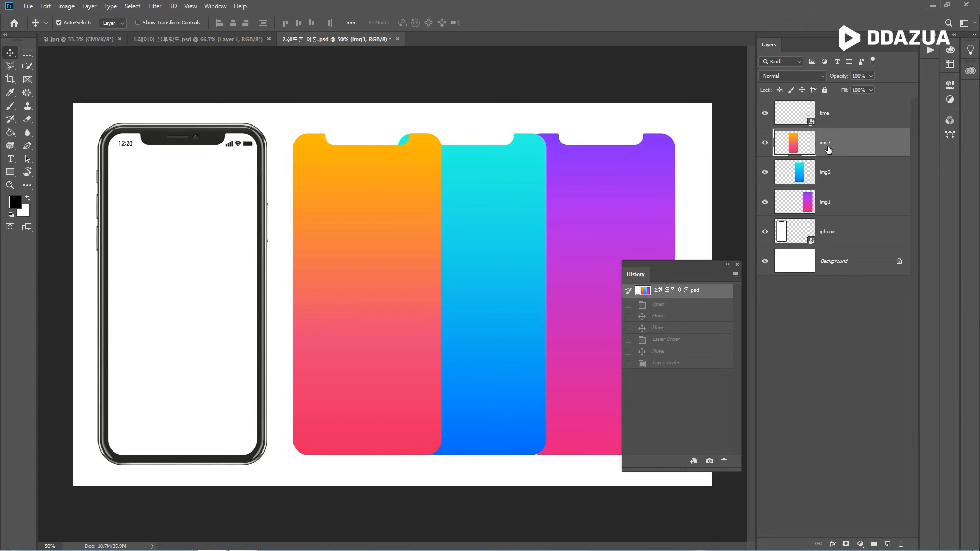
drag(354, 192, 196, 195)
Step: Try moving the blue img2 gradient toward the phone with its layer selected and Auto-Select off
click(836, 172)
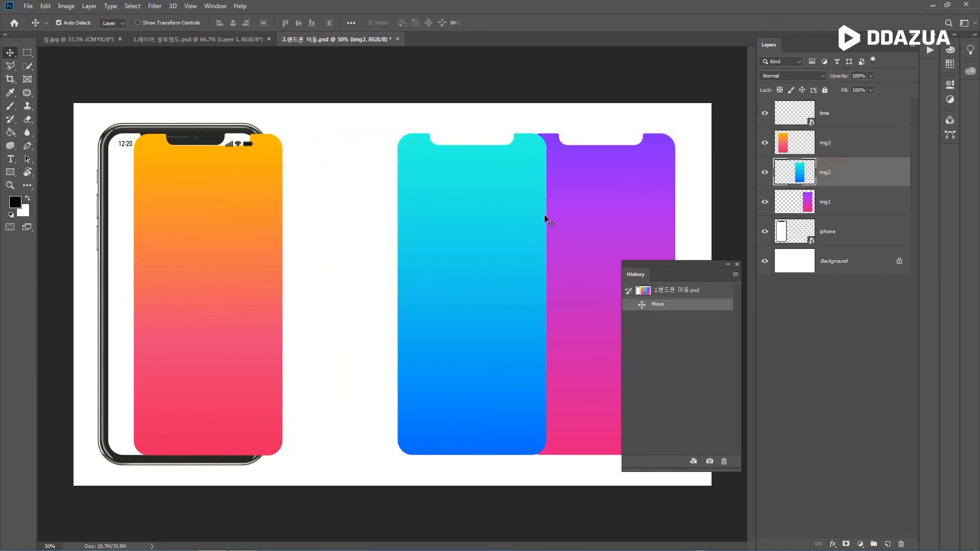
drag(485, 204, 267, 213)
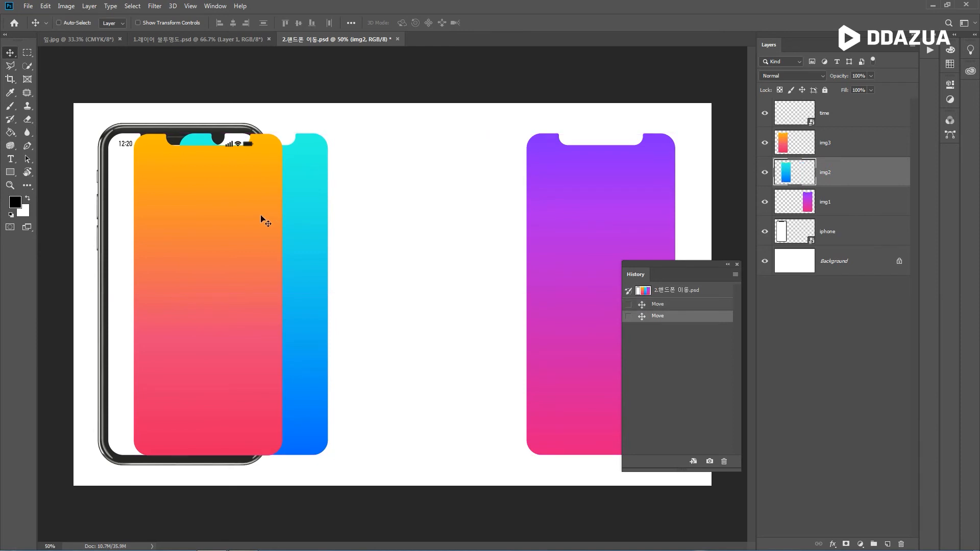
key(ctrl+z)
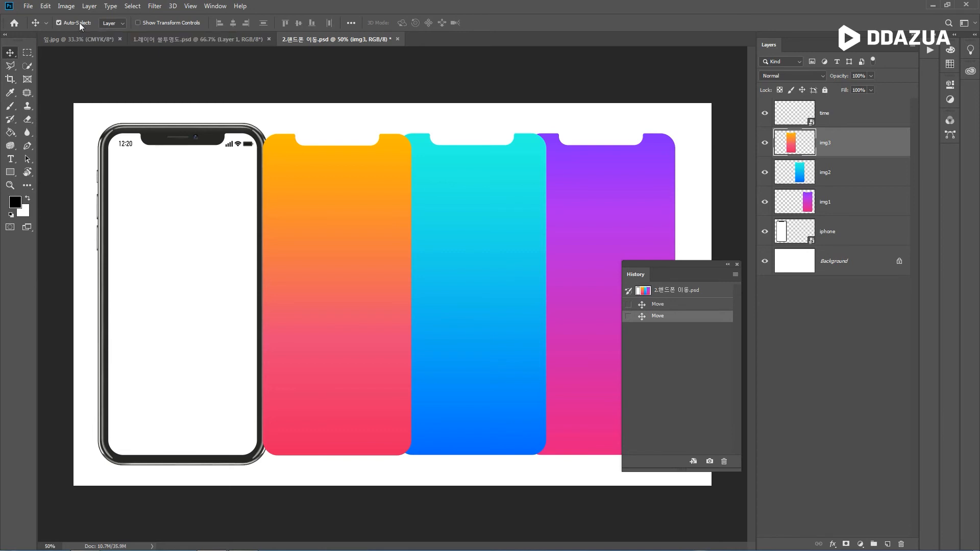
Step: Select the orange, blue and purple gradients directly on the canvas, and choose the img2 and img1 layers from the layer list
click(334, 183)
click(451, 192)
click(602, 188)
click(476, 185)
click(331, 169)
click(872, 179)
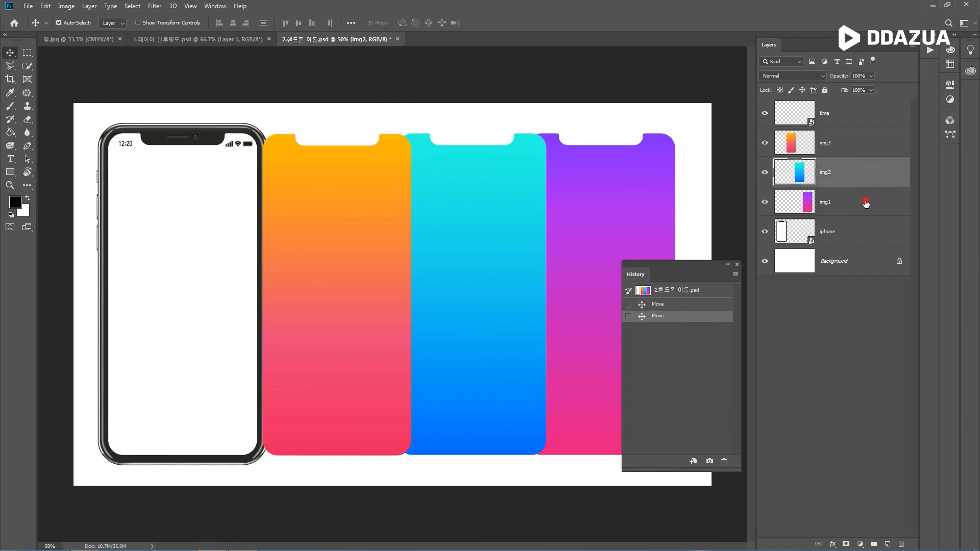
click(866, 203)
Step: Pick the orange, blue and purple gradients in turn on the canvas with Auto-Select, ending on img1
click(352, 187)
click(482, 196)
click(592, 190)
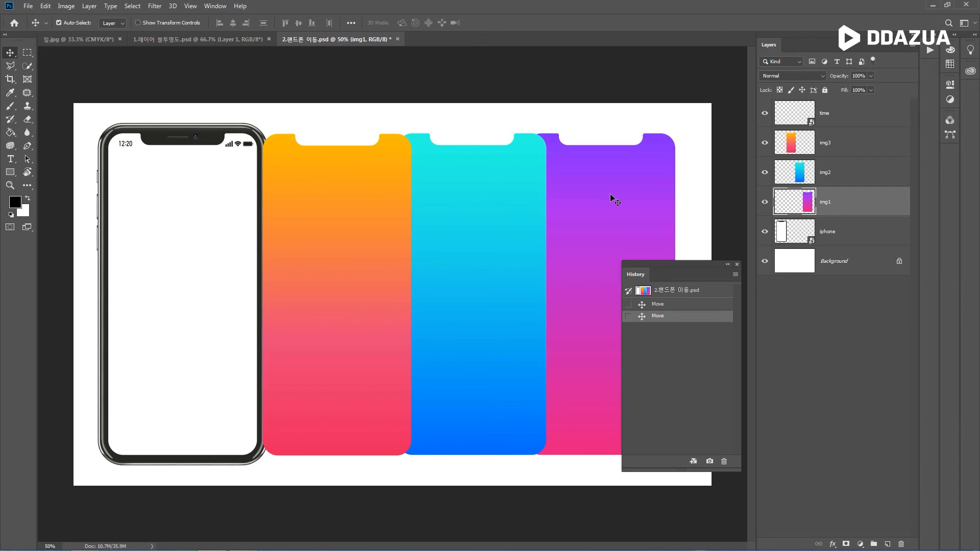
Step: Turn off Auto-Select and pick img3, img2 and img1 on the canvas twice using temporary auto-selection
click(66, 22)
key(ctrl)
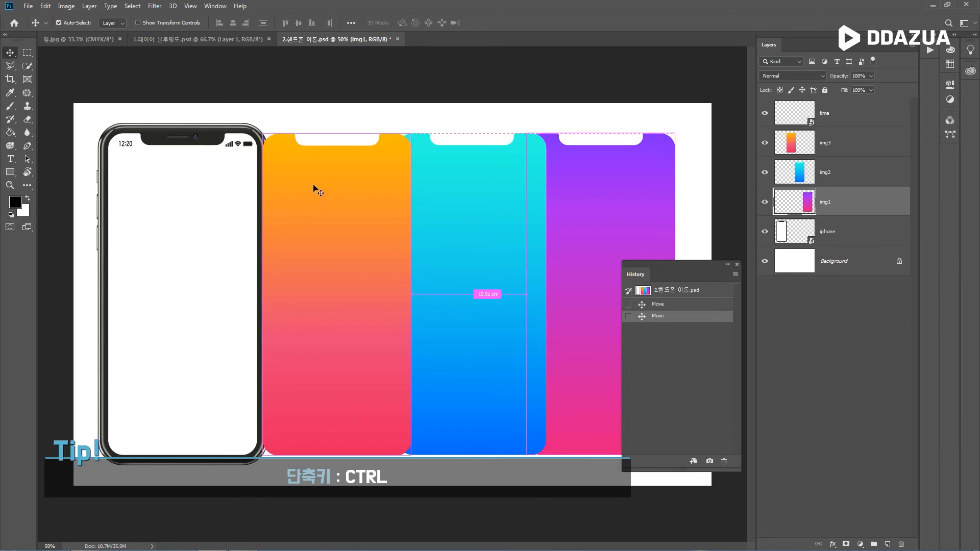
ctrl+click(346, 176)
ctrl+click(458, 184)
ctrl+click(577, 183)
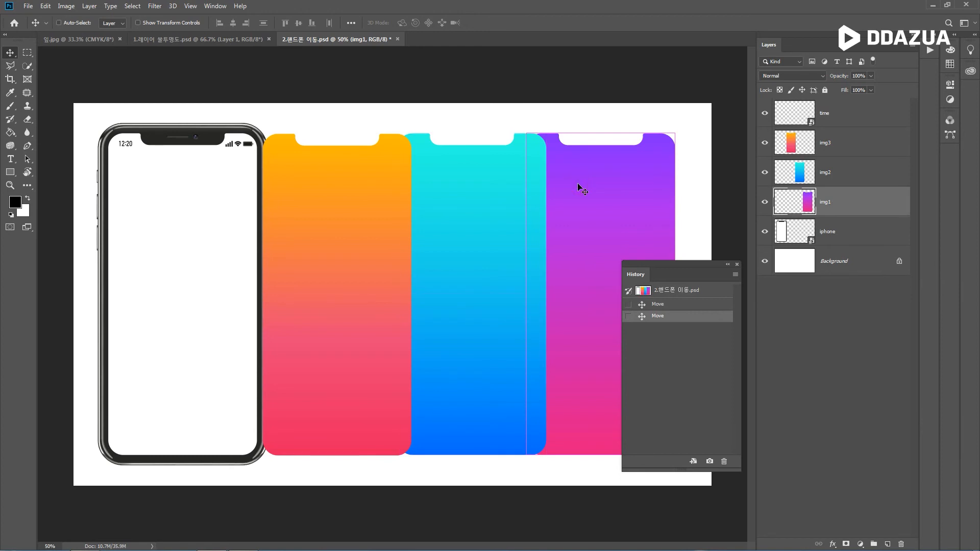
ctrl+click(343, 187)
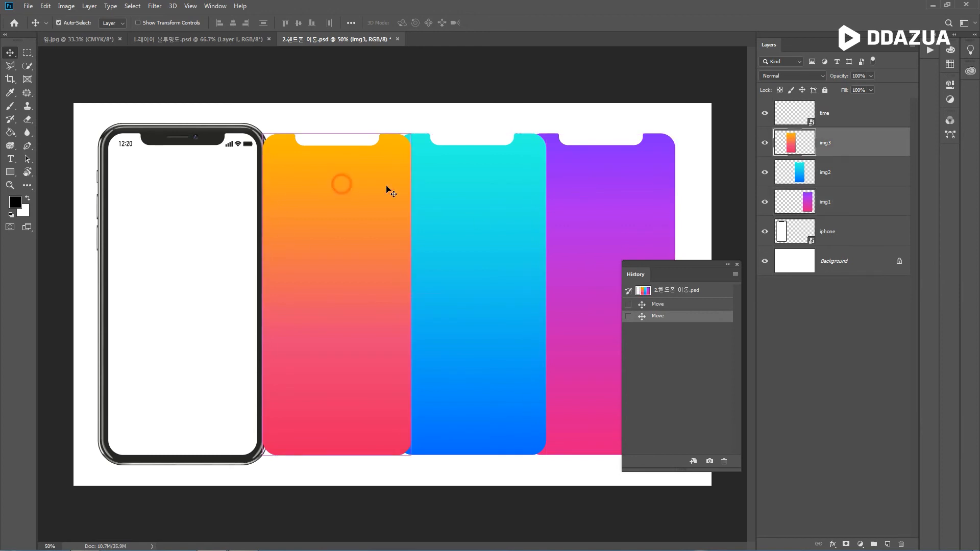
ctrl+click(451, 192)
ctrl+click(586, 192)
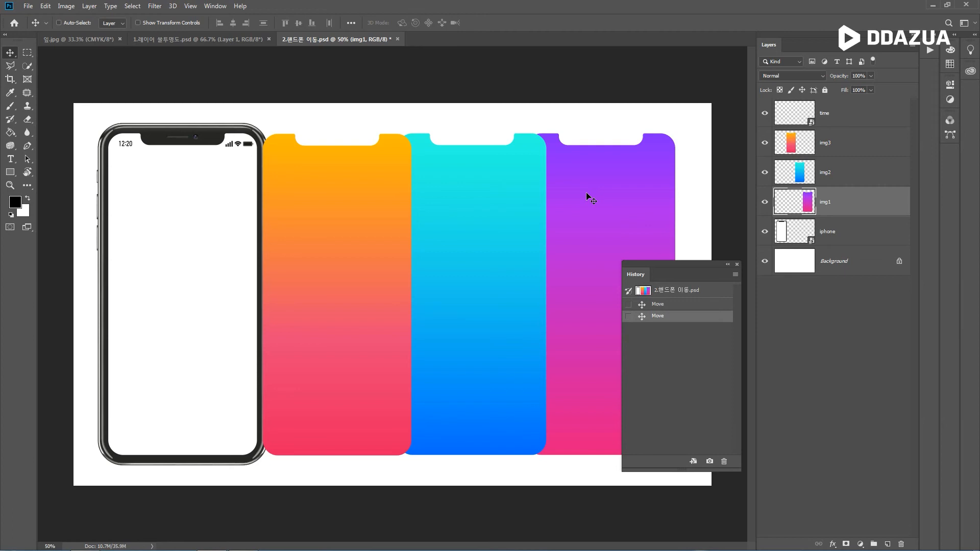
Step: Pick the orange img3 gradient and finally the blue img2 gradient on the canvas with temporary auto-selection
key(ctrl)
mouse_move(356, 280)
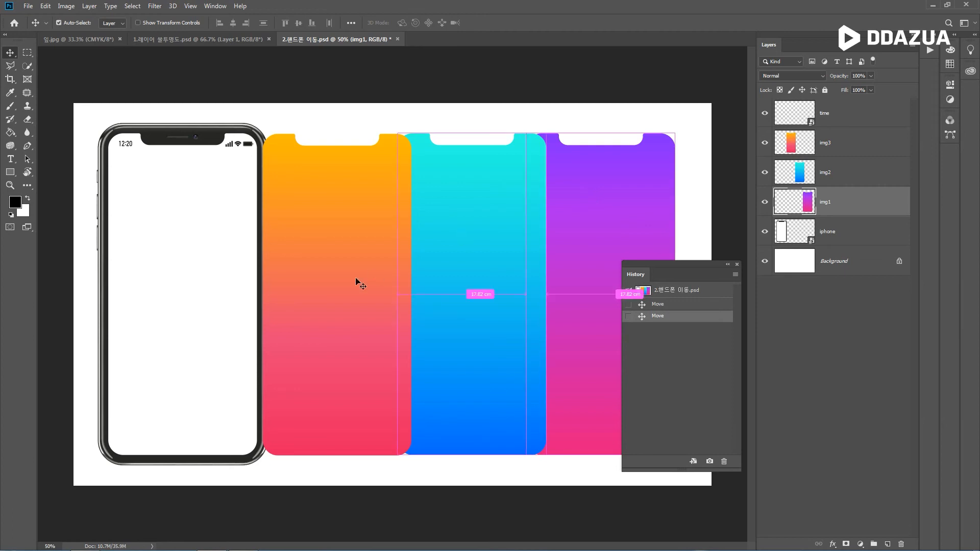
click(370, 221)
click(493, 209)
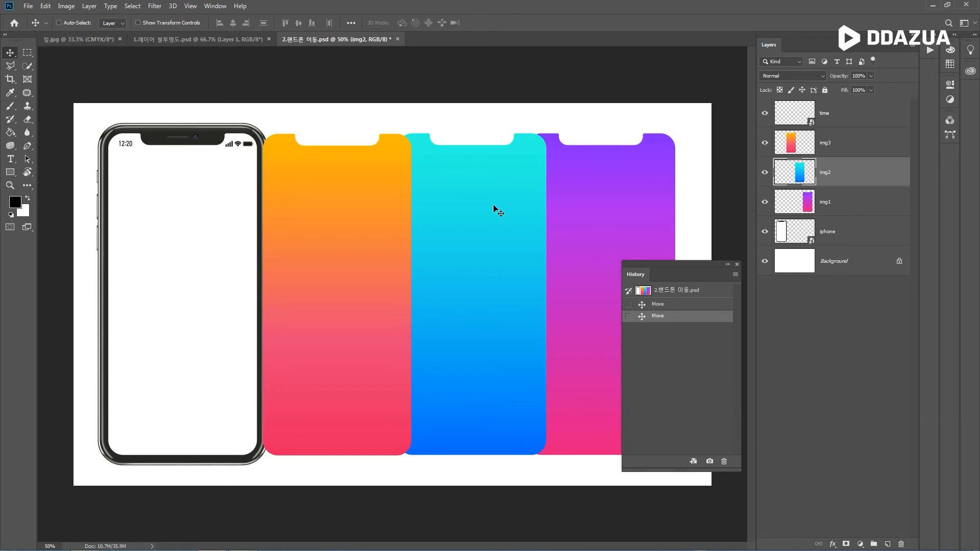
Step: Switch to the 1.레이어 불투명도.psd document and collapse the History panel to an icon
click(206, 38)
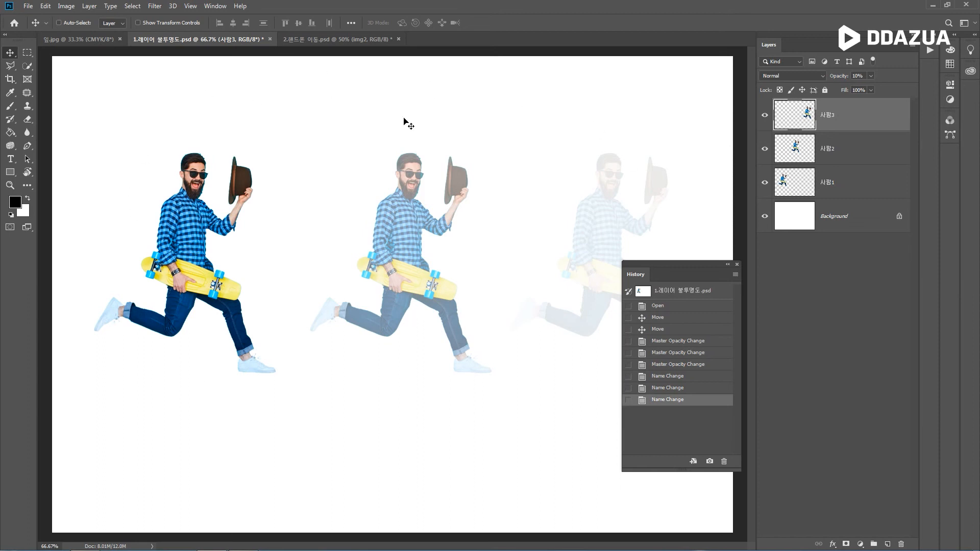
click(727, 265)
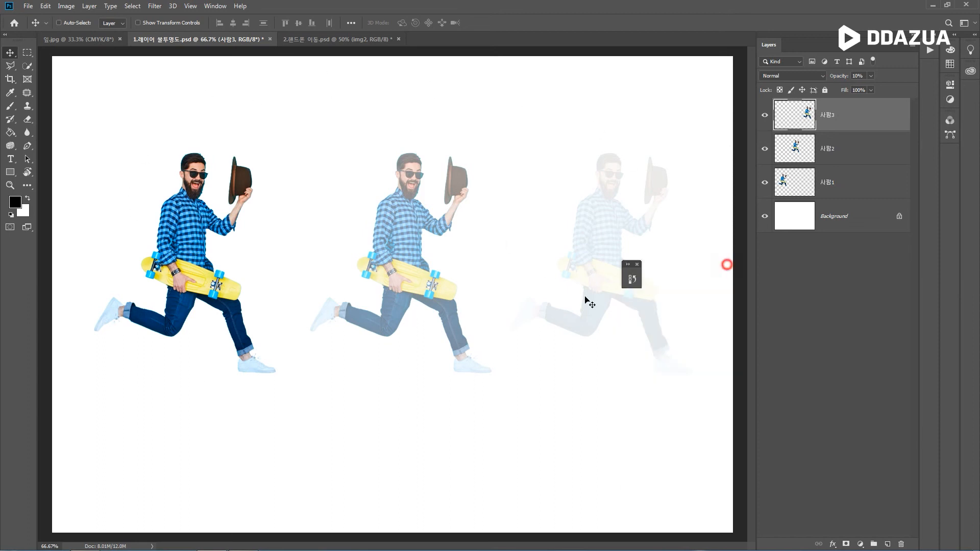
Step: Pick the 사람1, 사람2 and 사람3 figures in turn on the canvas using temporary auto-selection
ctrl+click(191, 215)
ctrl+click(382, 224)
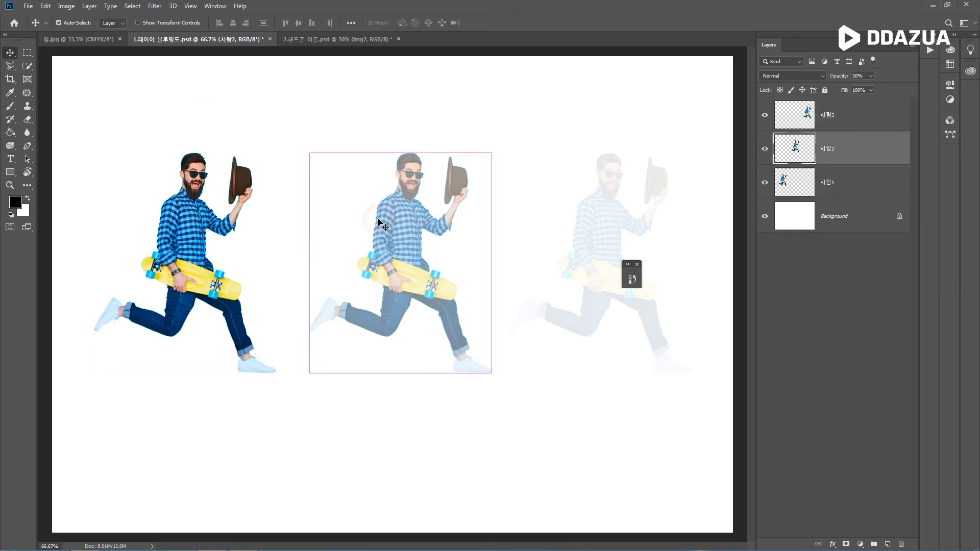
ctrl+click(595, 213)
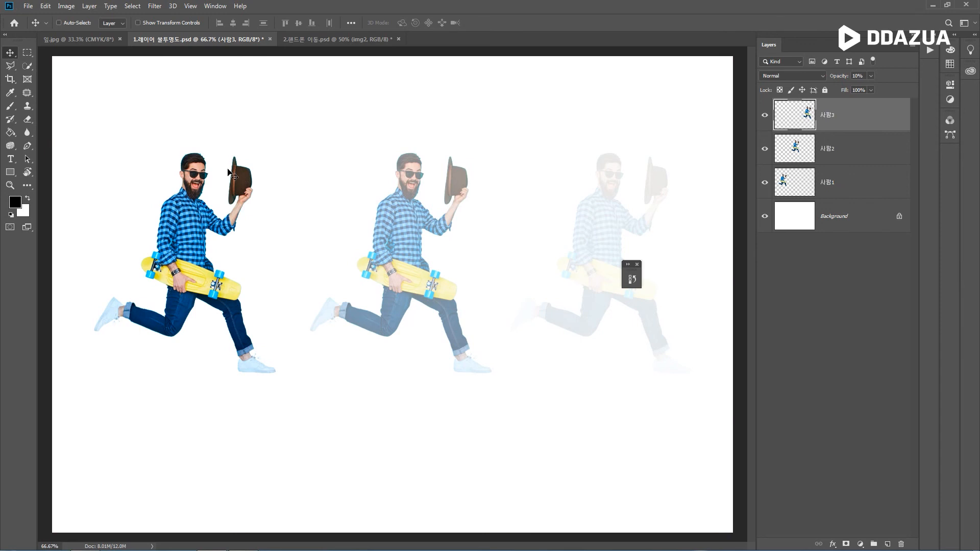
key(ctrl)
drag(176, 248, 206, 223)
Step: Return to the 2.핸드폰 이동.psd document and close the collapsed History panel
click(306, 40)
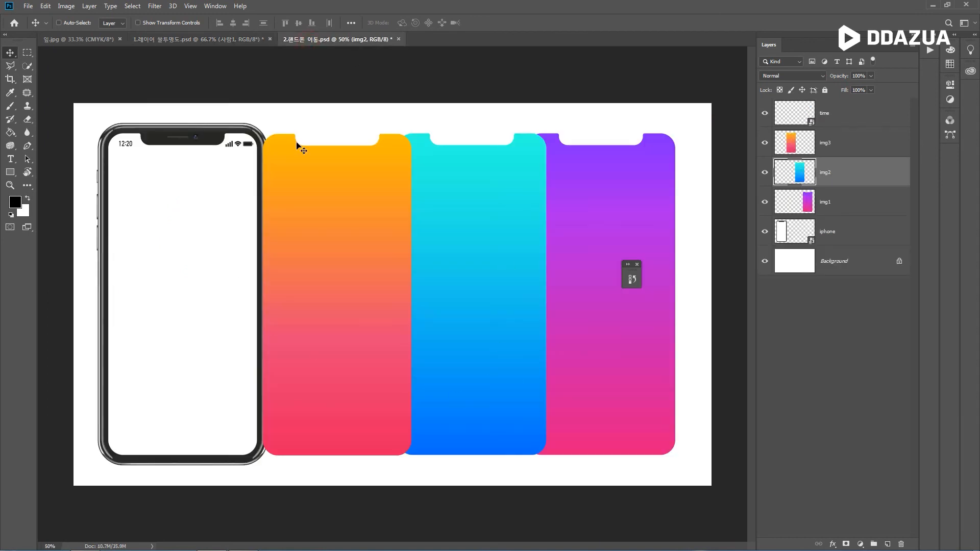
click(637, 264)
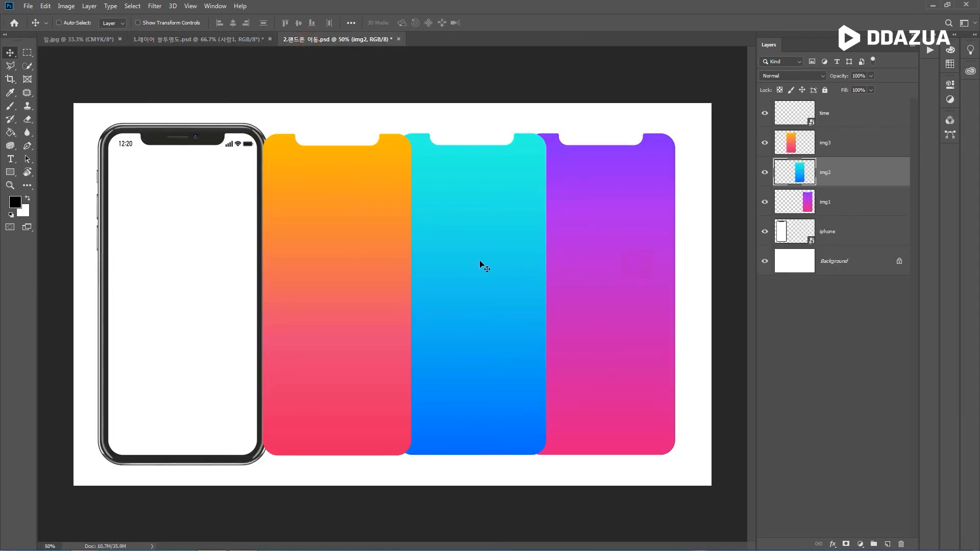
Step: Copy the 사람1 figure from 1.레이어 불투명도.psd into 2.핸드폰 이동.psd and place it over the phone screen
click(205, 42)
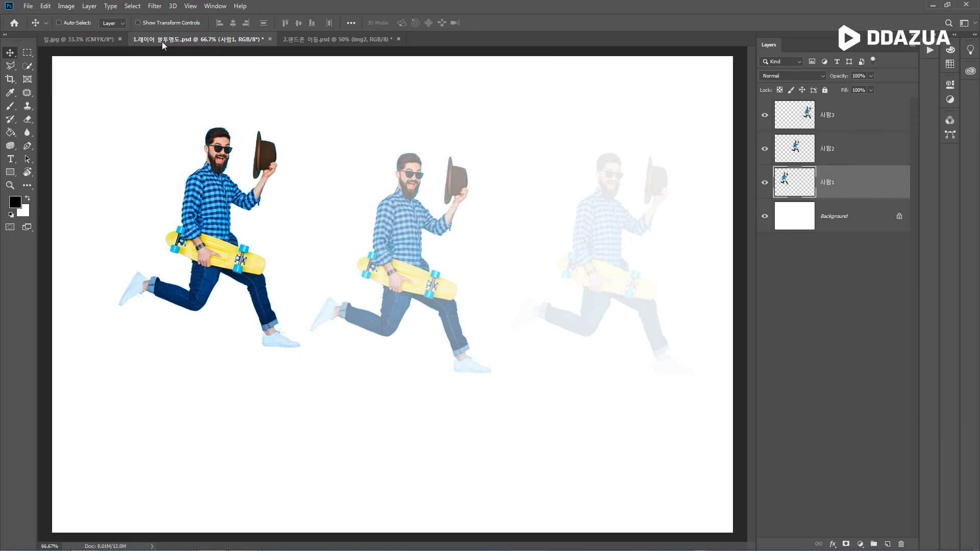
click(313, 41)
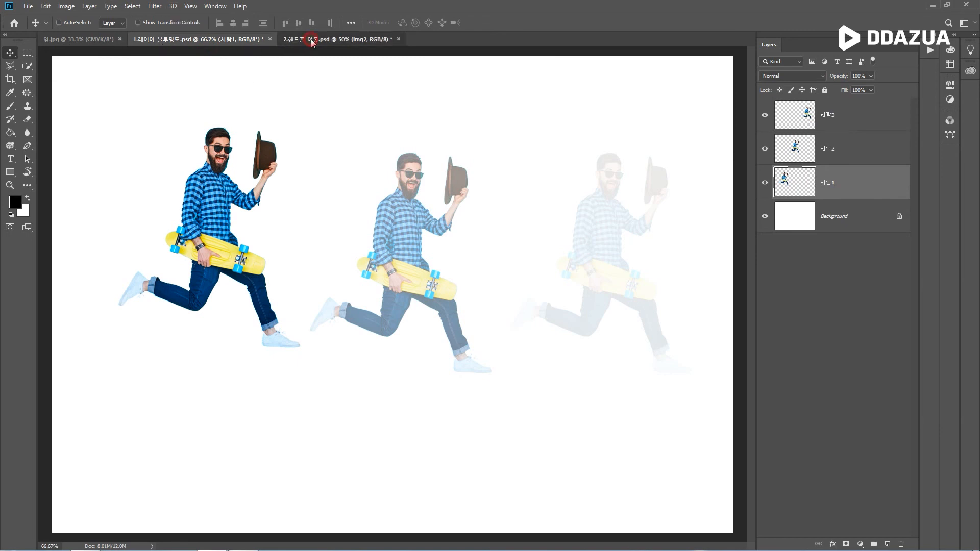
click(207, 41)
drag(200, 207, 316, 83)
drag(318, 71, 325, 41)
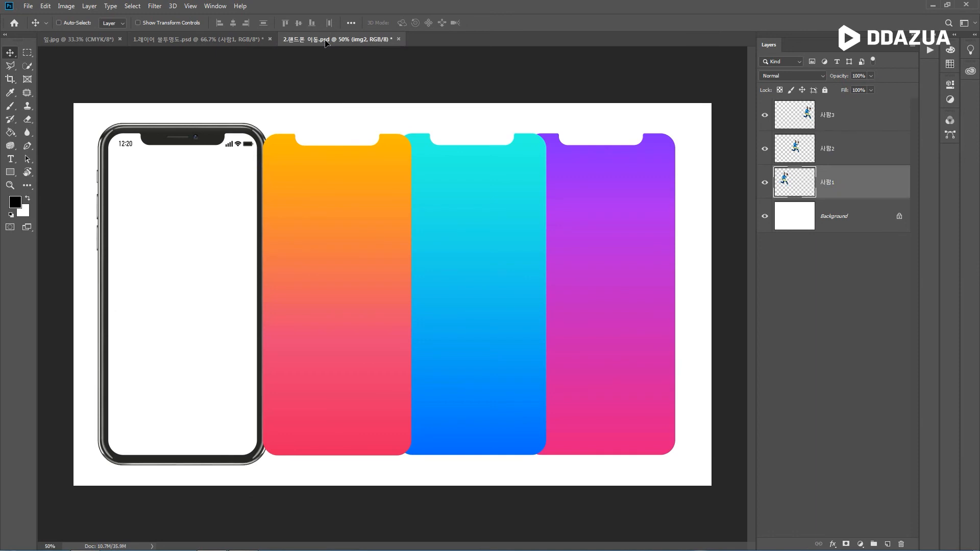
drag(326, 44, 326, 55)
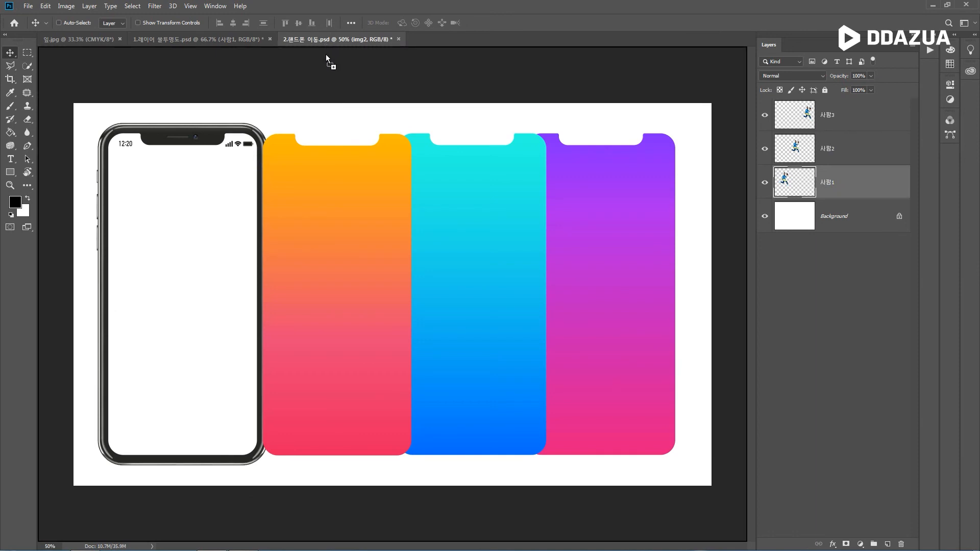
drag(326, 90, 331, 180)
drag(362, 262, 211, 287)
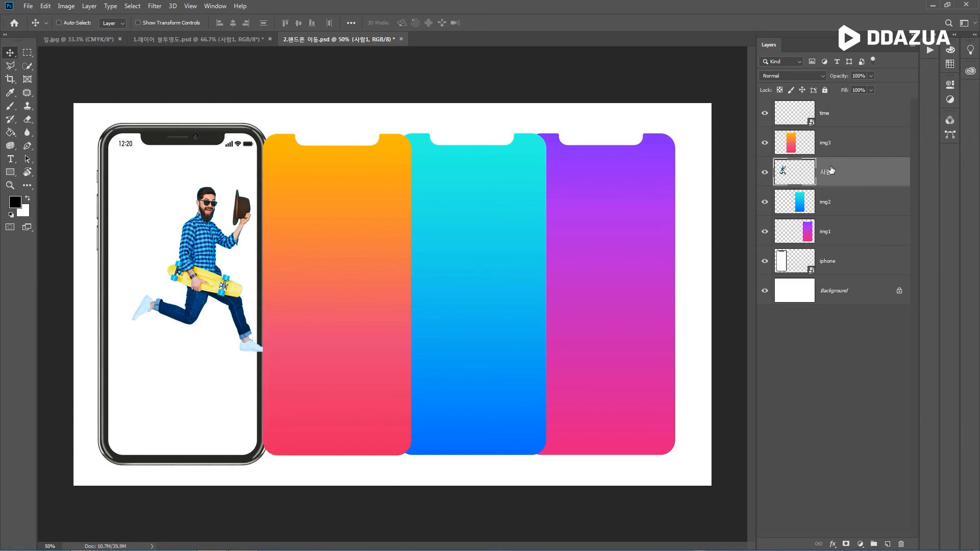
Step: Raise the 사람1 layer above img3 in the stack and move the figure onto the orange gradient
click(829, 146)
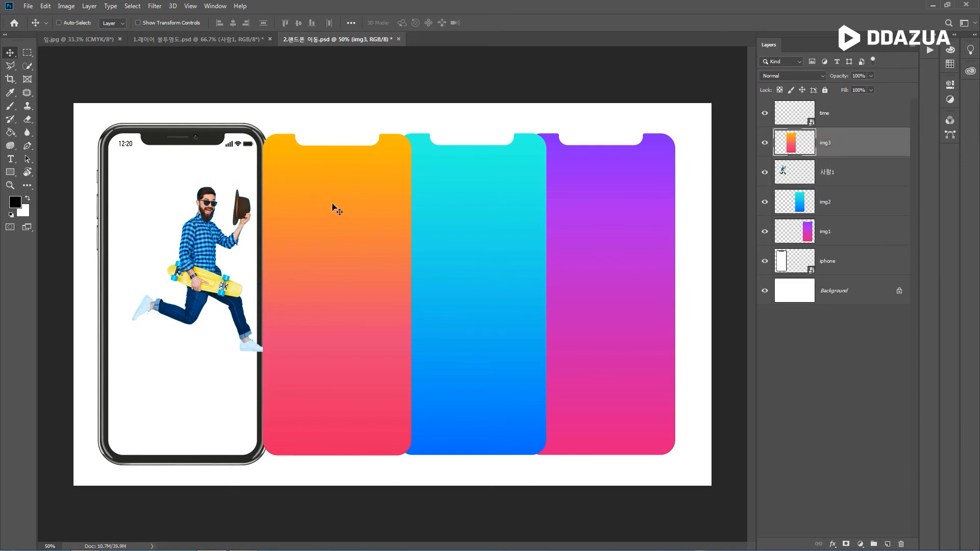
click(830, 175)
drag(832, 178, 835, 139)
drag(224, 259, 328, 261)
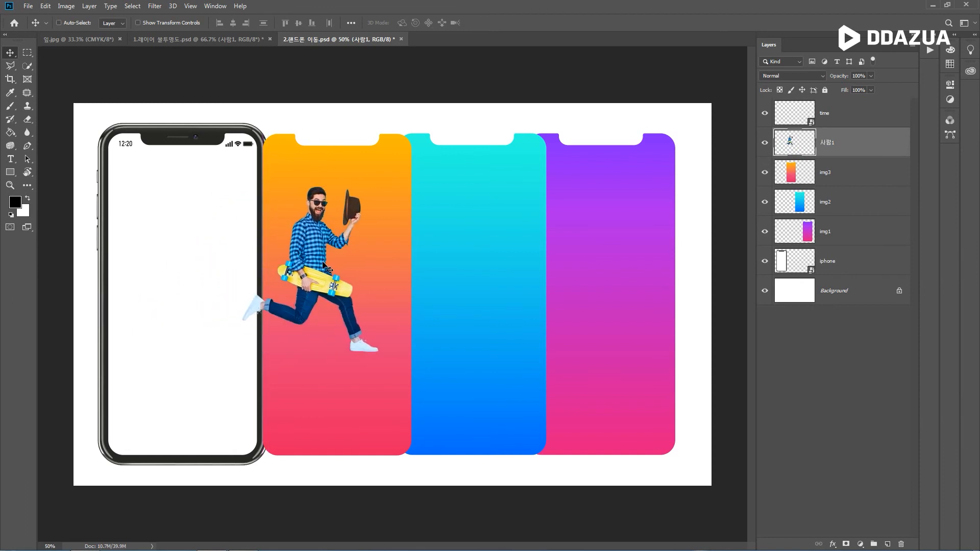
Step: Move the orange img3 gradient onto the phone screen and place the 사람1 figure over it
click(845, 178)
drag(377, 235, 222, 233)
click(843, 144)
drag(338, 260, 208, 276)
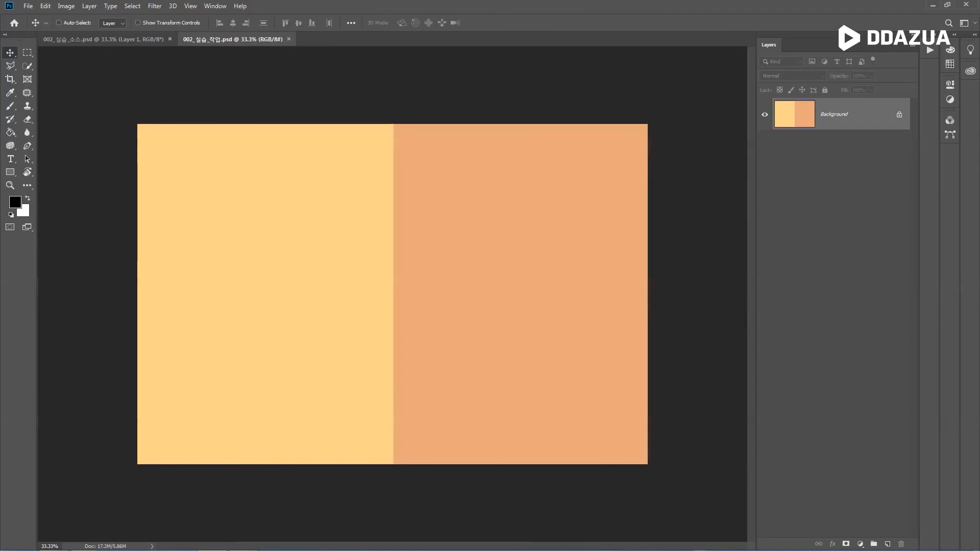
Step: Open the 002_실습_소스 and 002_실습_작업 files together from the 01_포토샵의 기초 folder
click(28, 6)
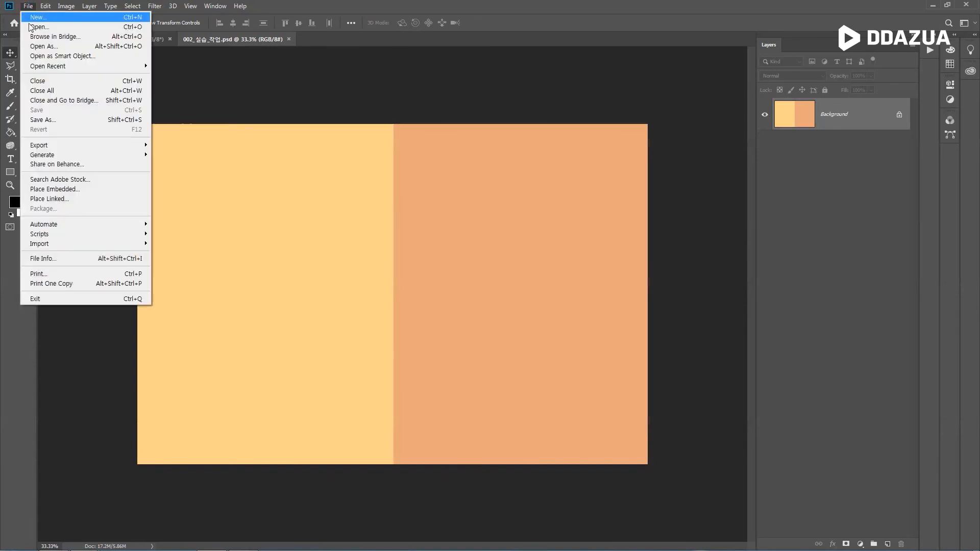
click(31, 27)
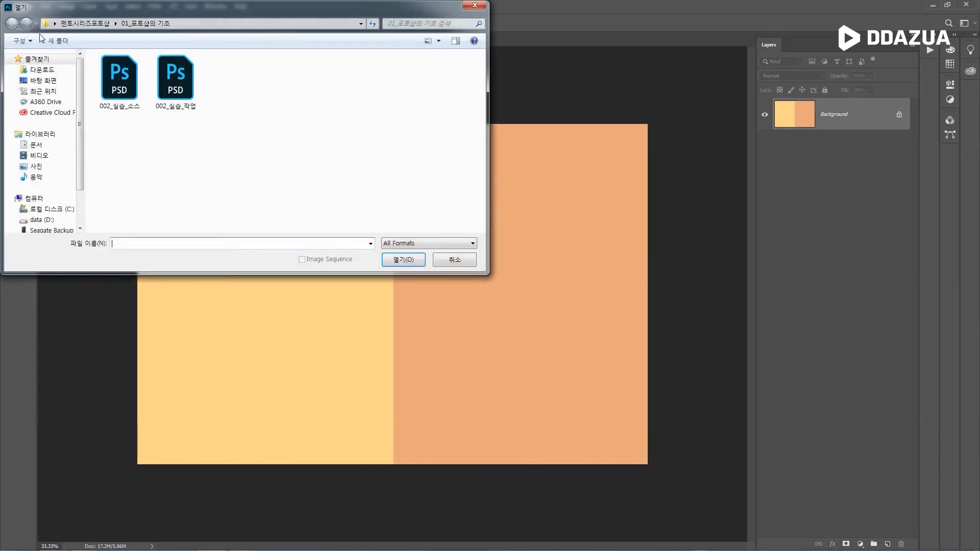
drag(240, 129, 106, 63)
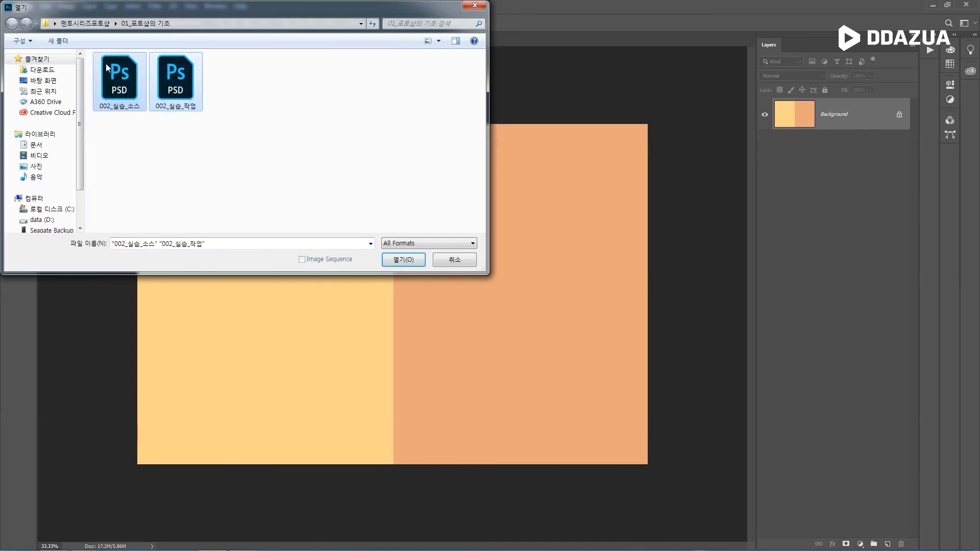
click(409, 262)
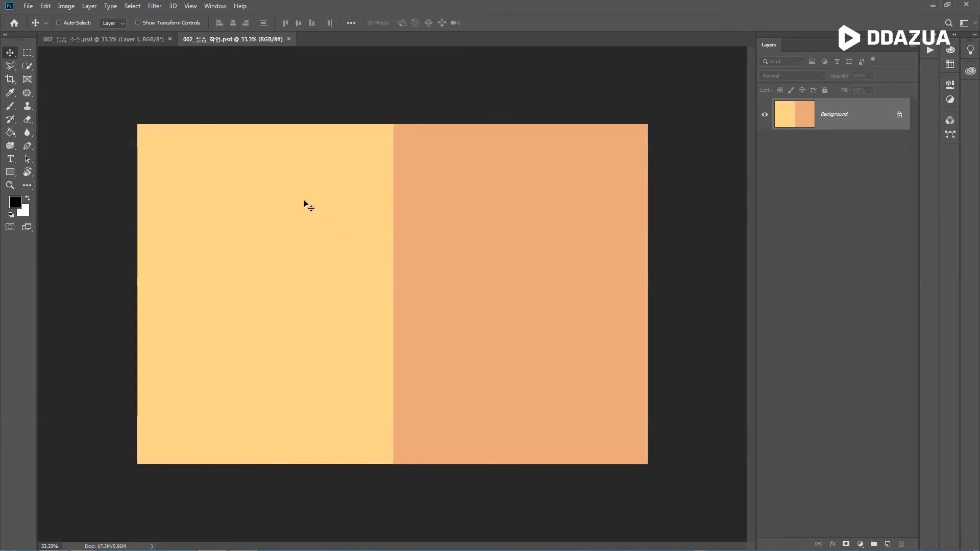
Step: Go through the layers of 002_실습_소스.psd one by one, from Layer 4 down to Background
click(100, 42)
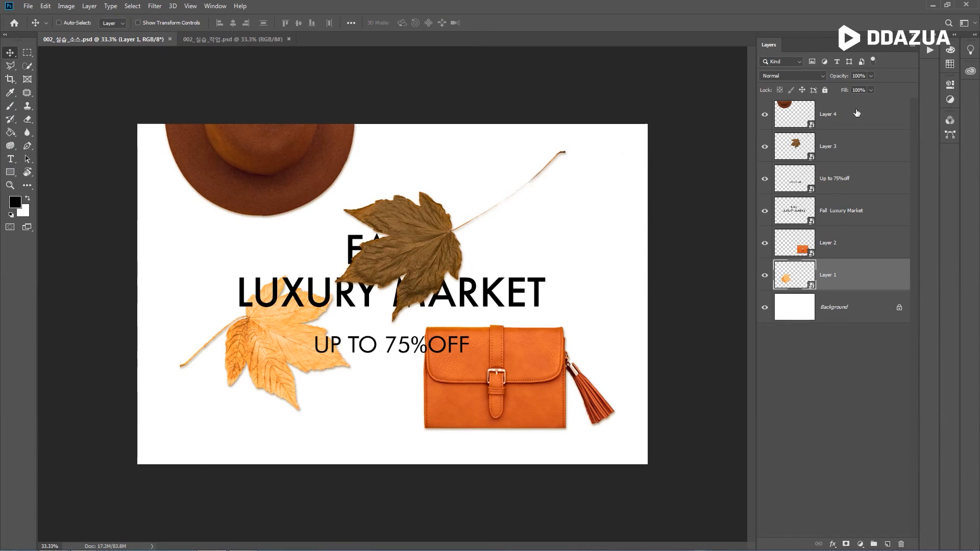
click(878, 117)
click(873, 148)
click(876, 178)
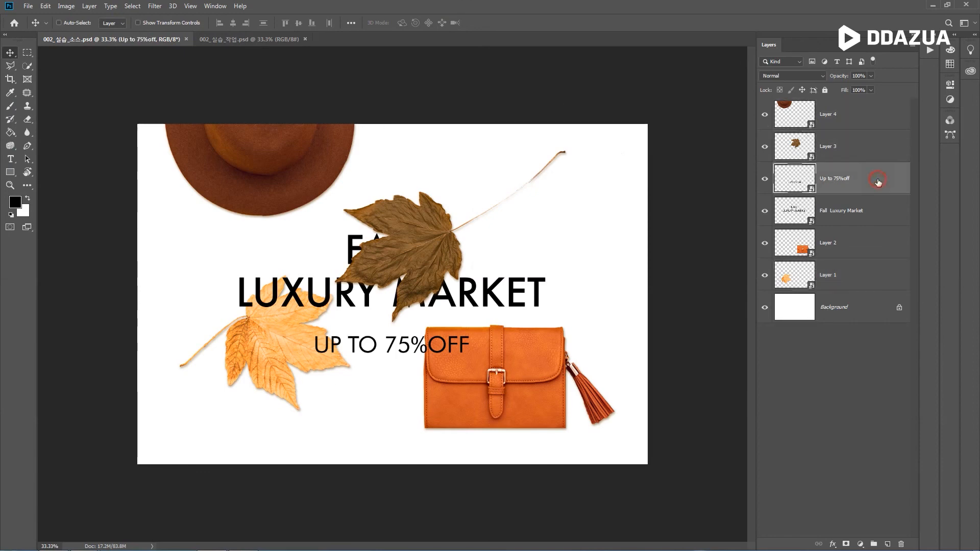
click(873, 219)
click(861, 254)
click(859, 279)
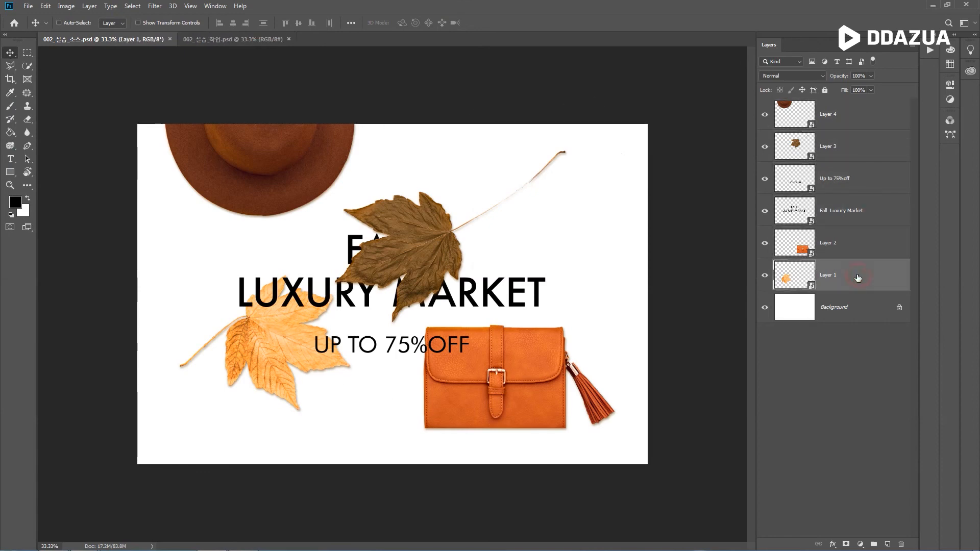
click(867, 312)
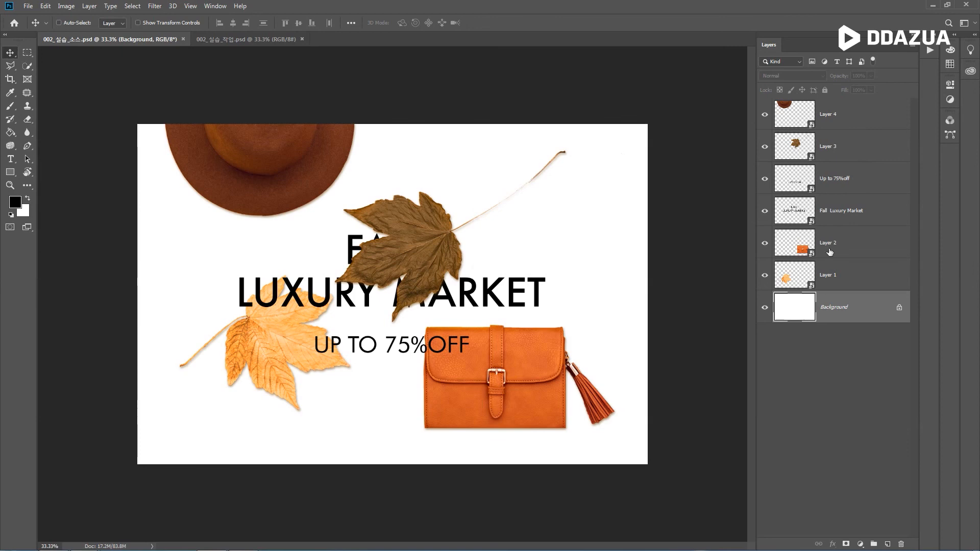
Step: Check the 002_실습_작업.psd document, return to 002_실습_소스.psd and select Layer 4, Up to 75%off, Layer 2 and Layer 1 together
click(858, 275)
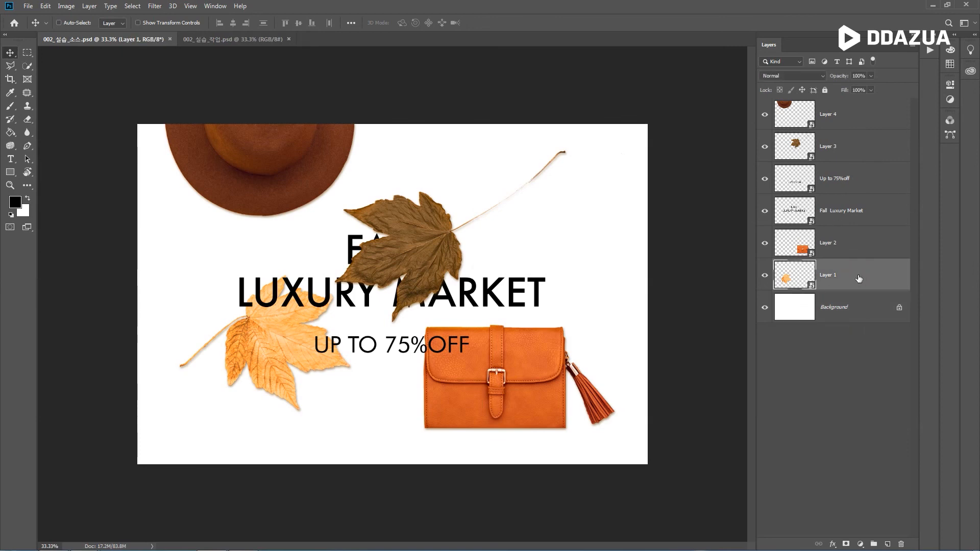
shift+click(856, 113)
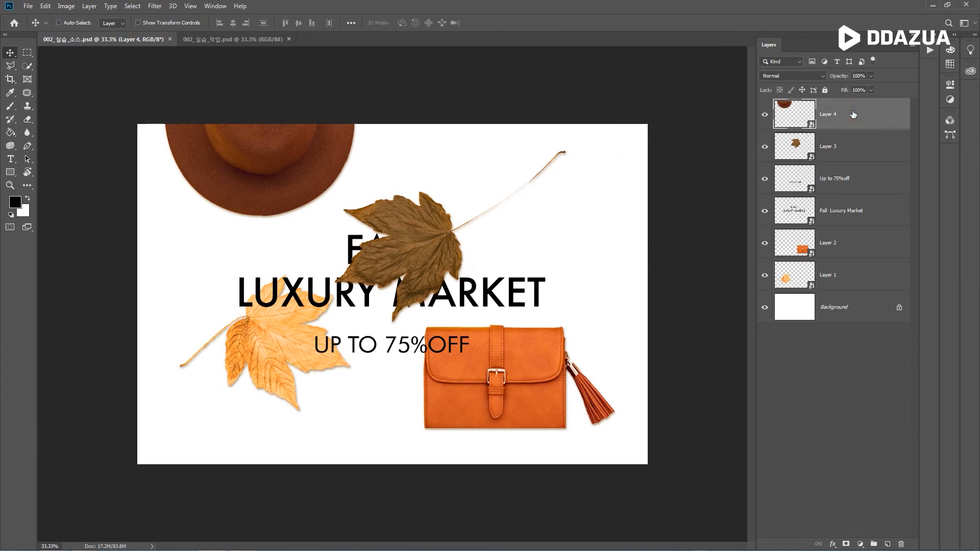
click(204, 39)
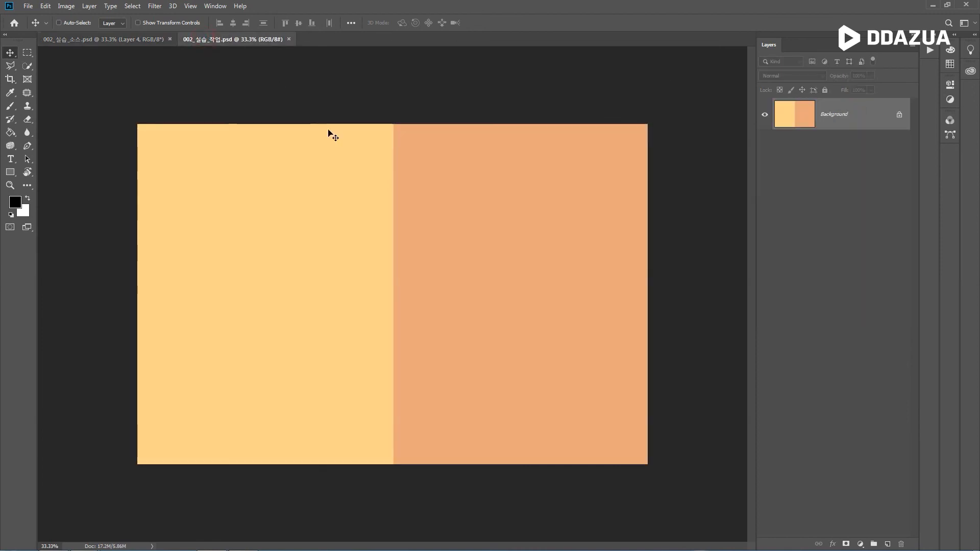
click(107, 42)
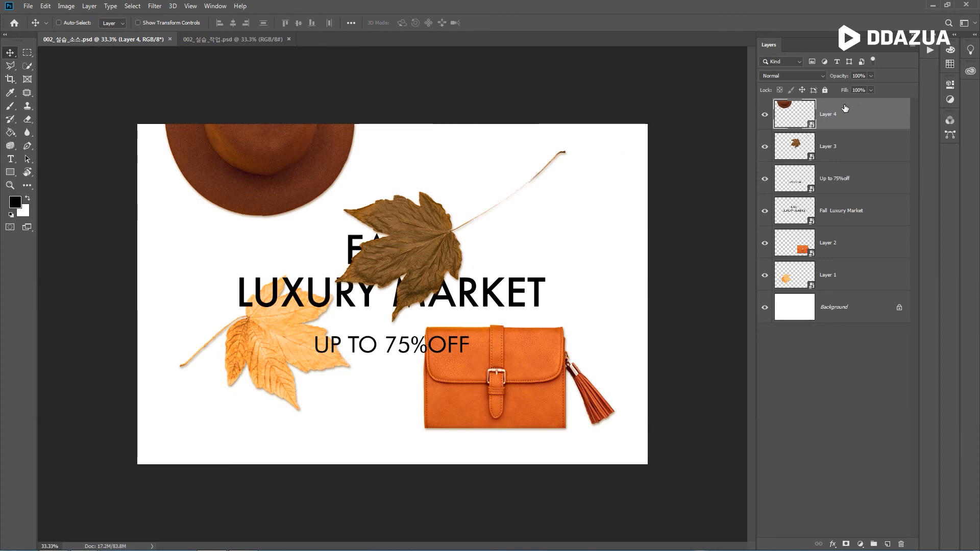
ctrl+click(874, 182)
ctrl+click(871, 242)
ctrl+click(862, 274)
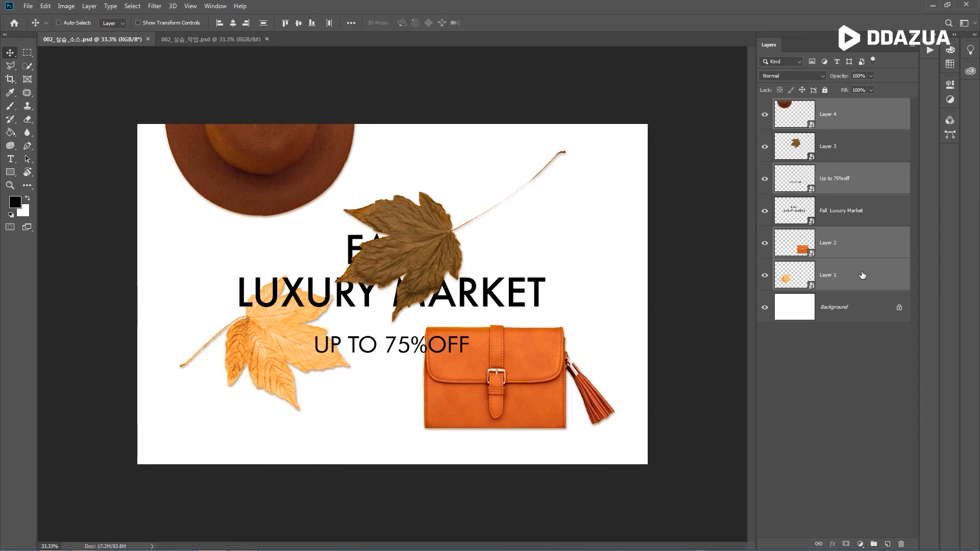
Step: Select all layers from Layer 4 through Layer 1 and copy them into 002_실습_작업.psd, placed over its two-tone background
click(865, 114)
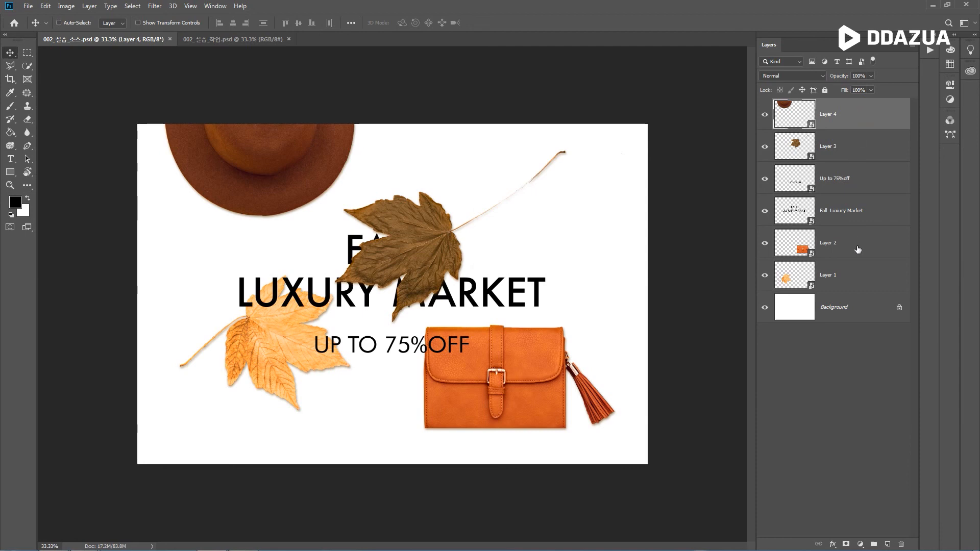
shift+click(830, 280)
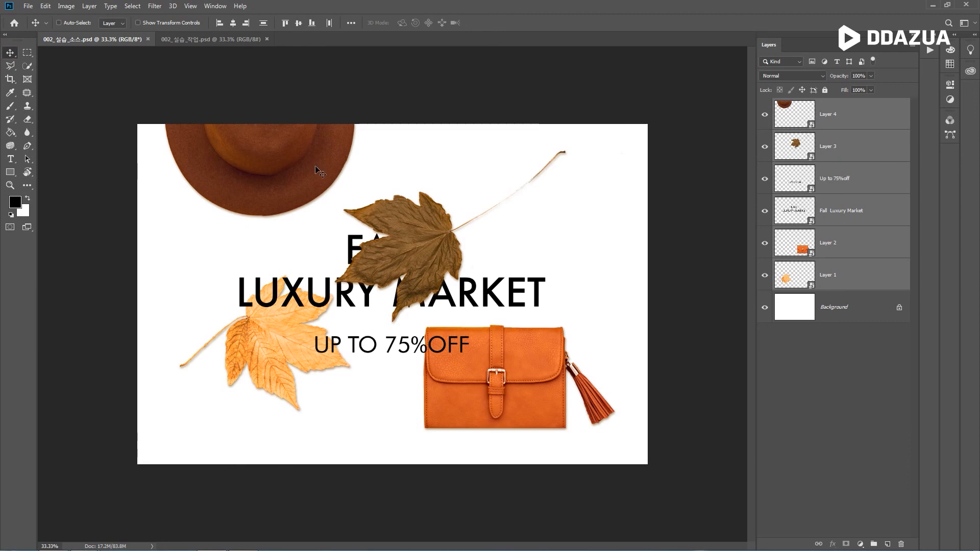
drag(295, 154, 310, 166)
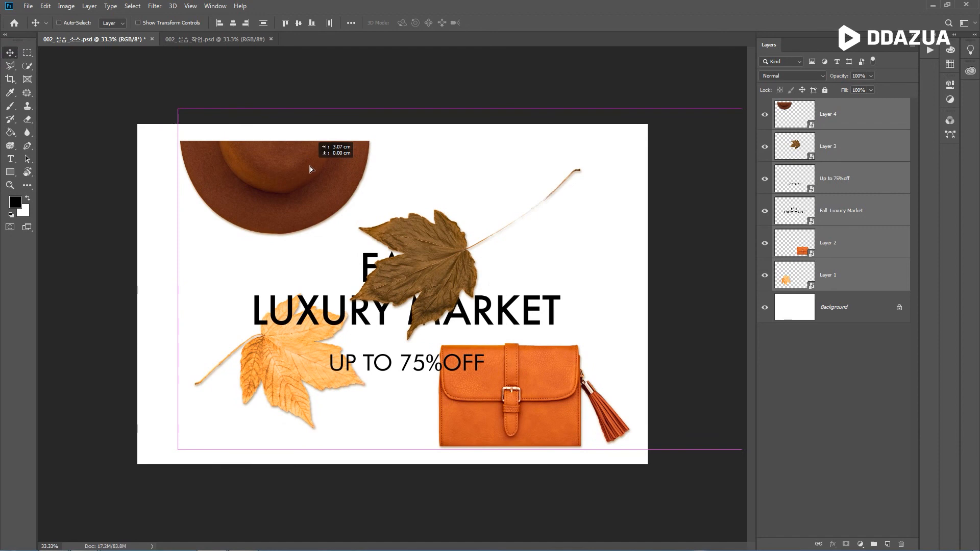
drag(310, 167, 228, 44)
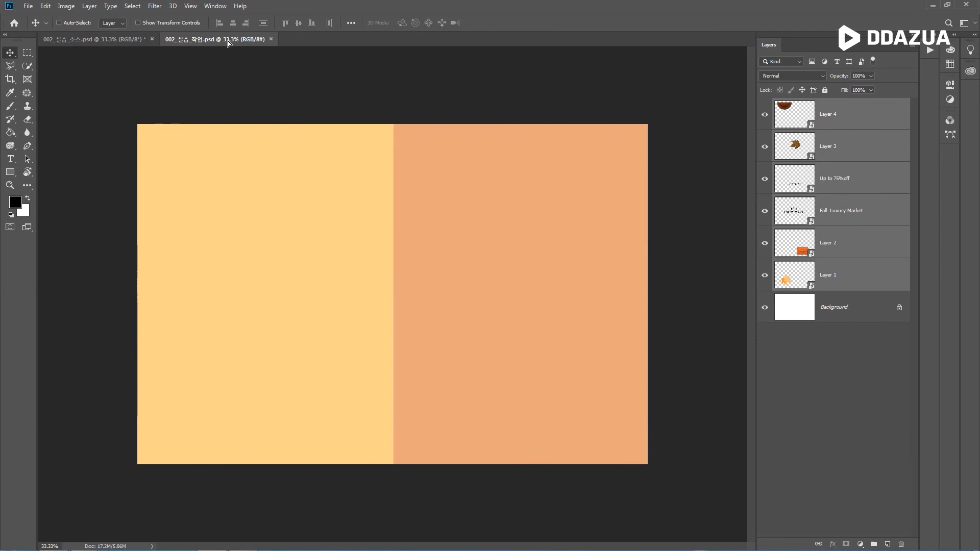
drag(228, 44, 244, 89)
drag(259, 123, 421, 256)
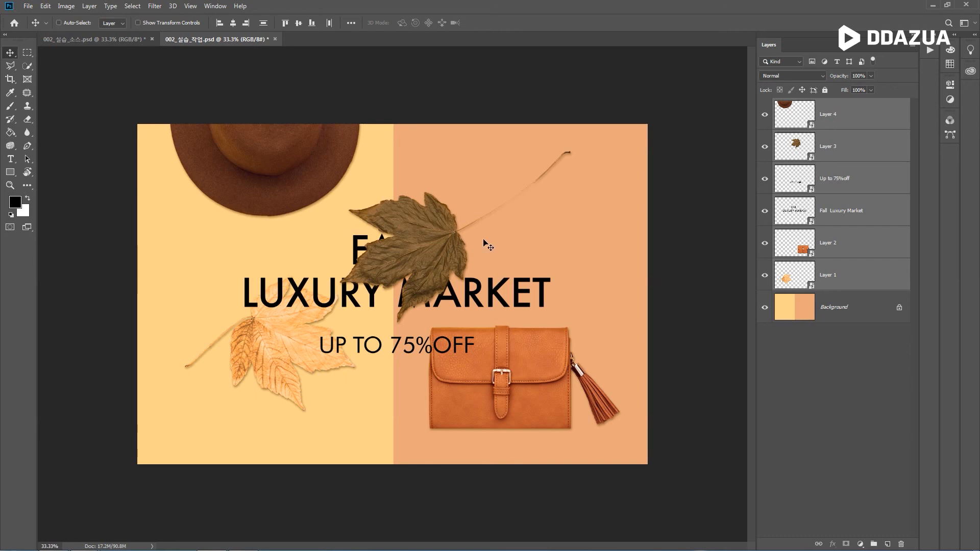
Step: Save the composed banner under the new file name 1강 in Photoshop (PSD) format with layers kept
click(25, 7)
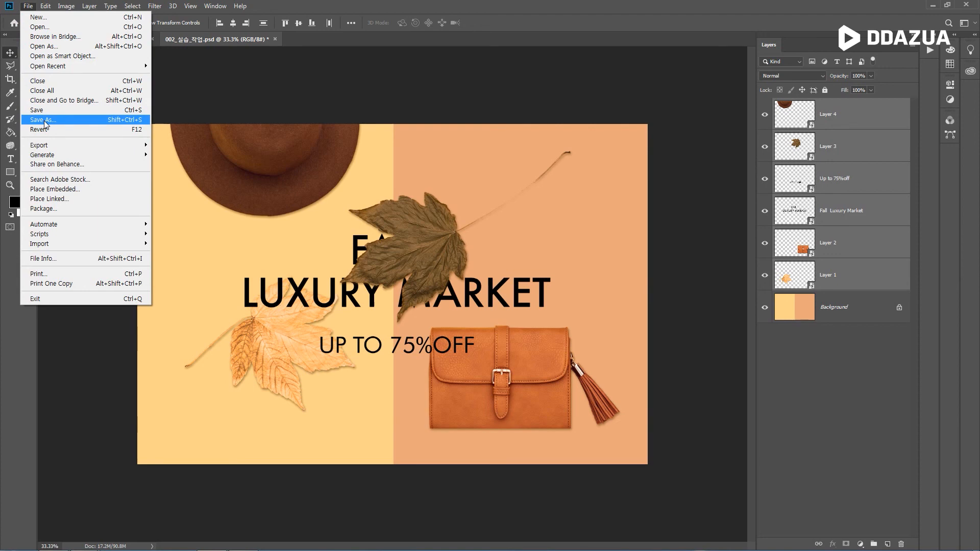
click(44, 120)
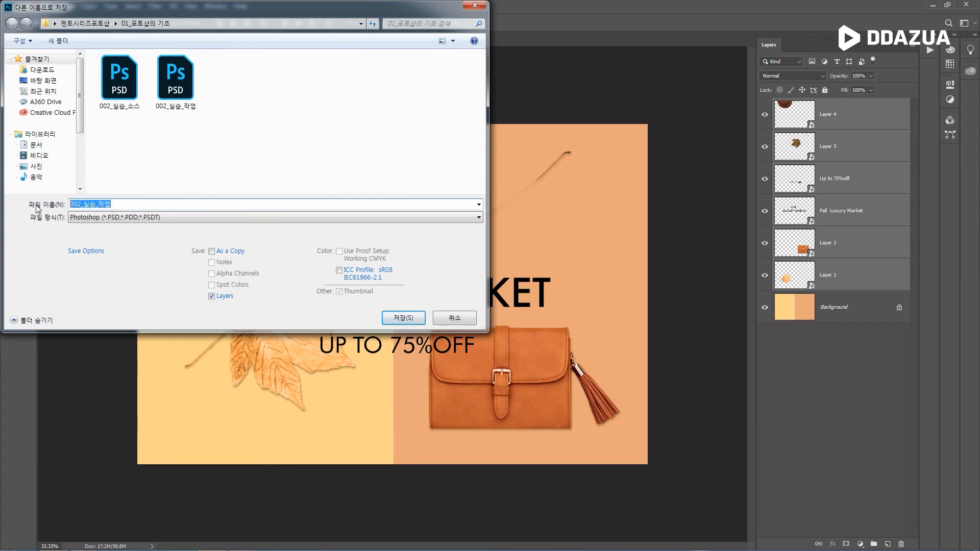
text(1강)
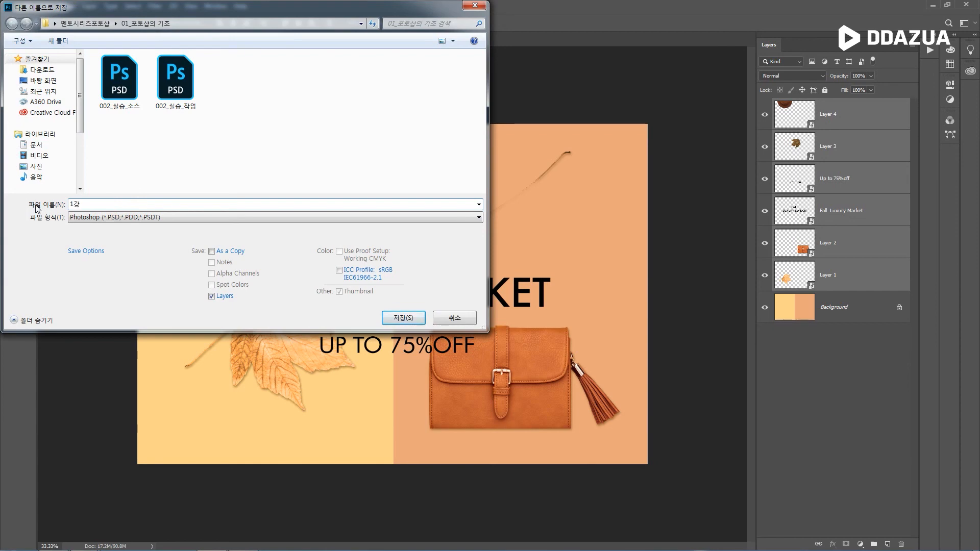
click(115, 219)
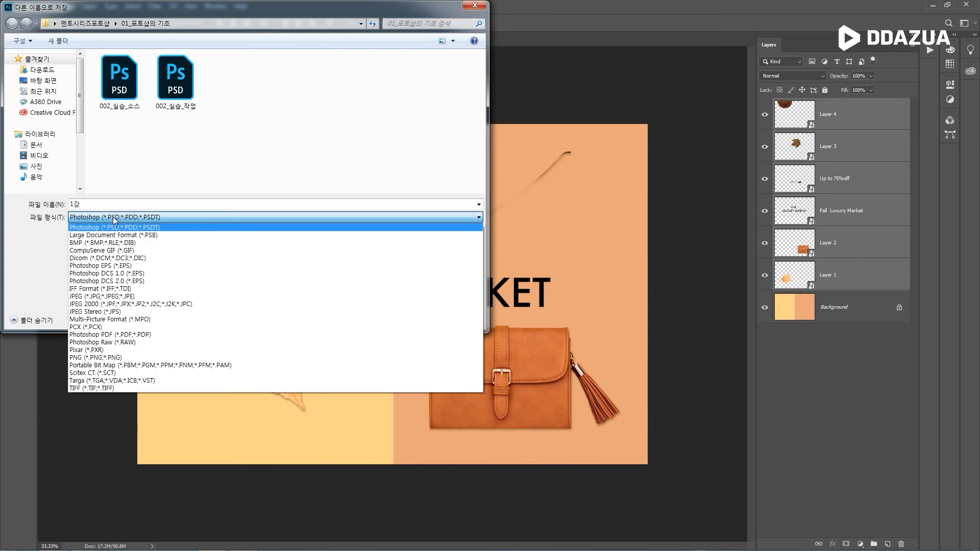
click(113, 218)
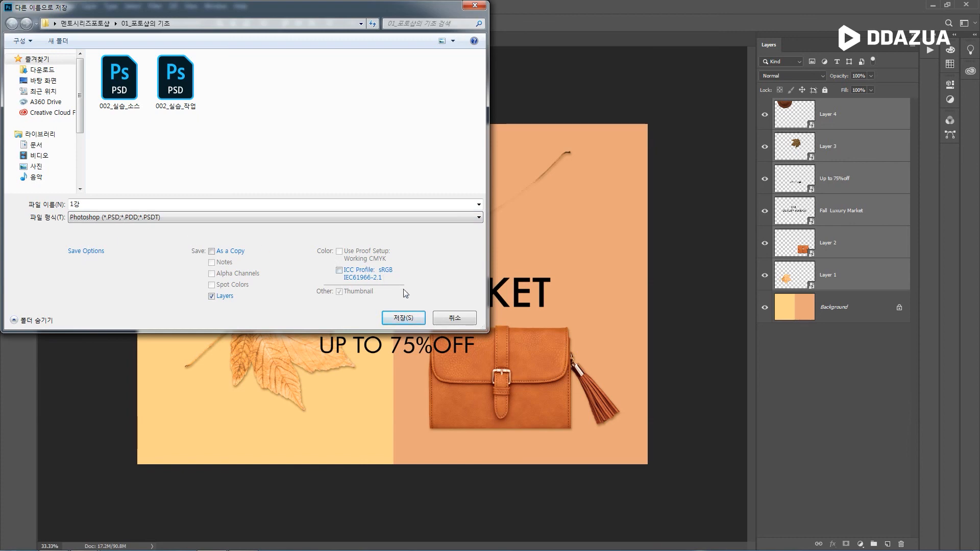
click(402, 318)
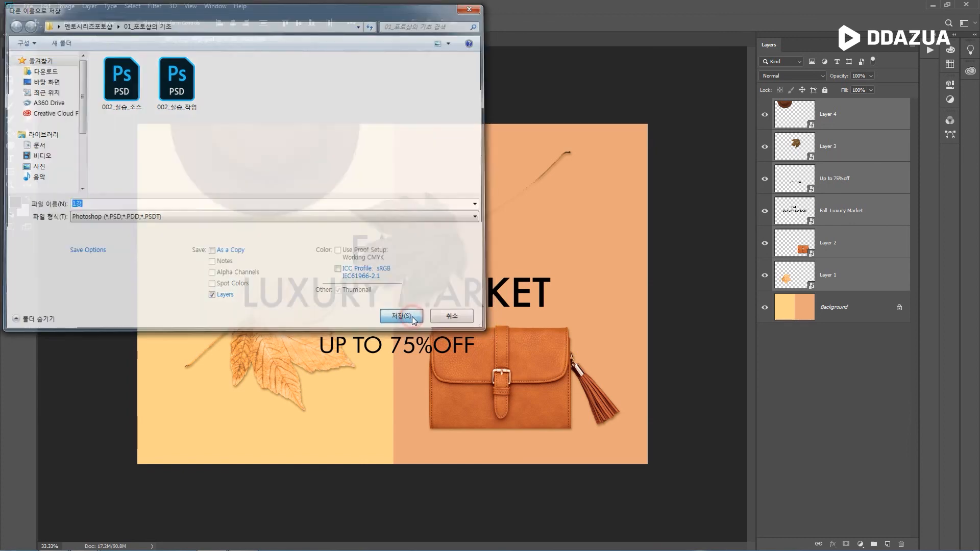
click(605, 161)
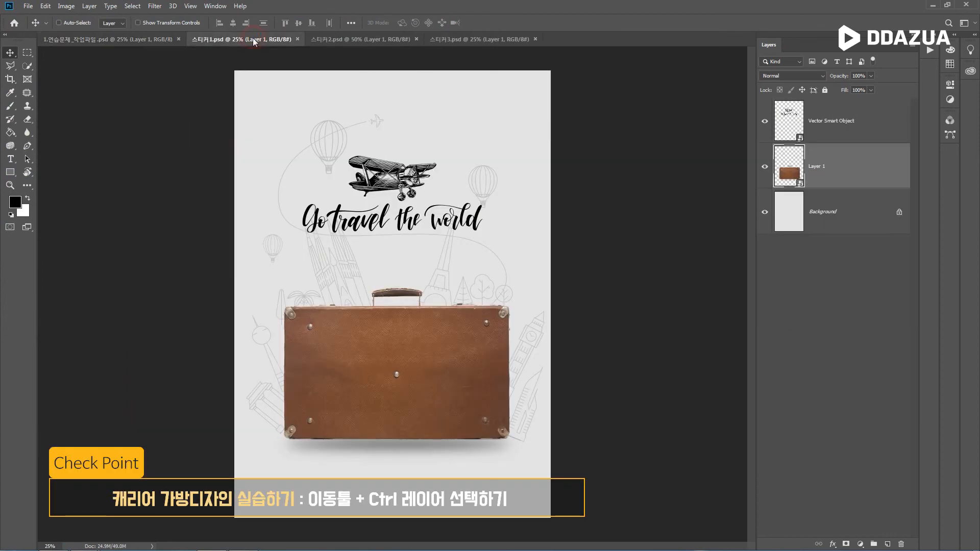
Step: In 스티커3.psd, pick the Union Jack, kangaroo sign, green flower, peace and Aloha Surf stickers in turn using temporary auto-selection
click(255, 39)
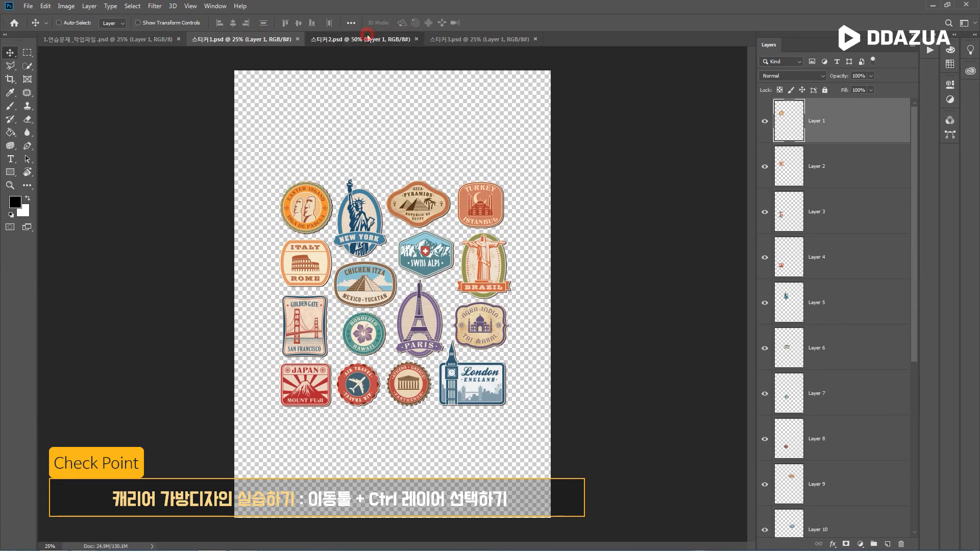
click(480, 39)
key(ctrl)
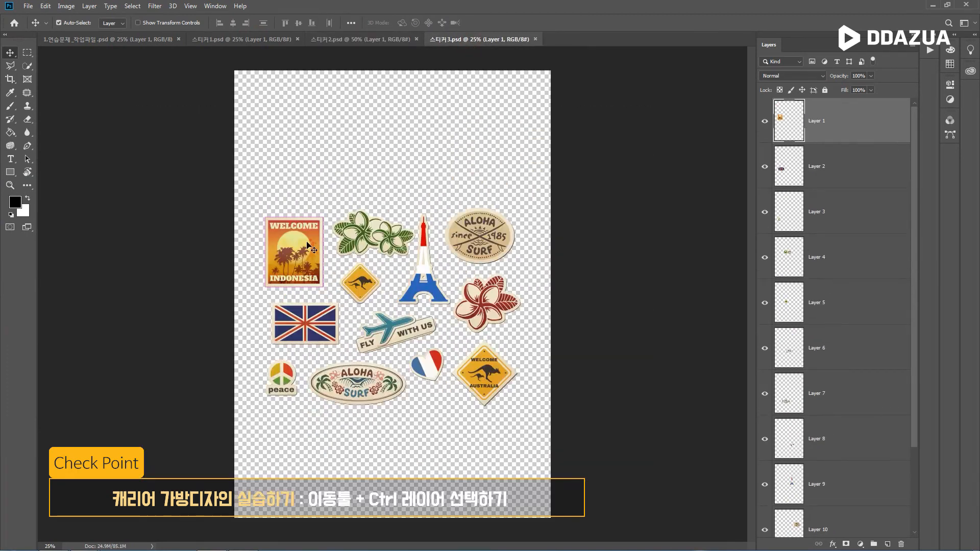
ctrl+click(313, 322)
ctrl+click(360, 283)
ctrl+click(363, 238)
ctrl+click(274, 391)
ctrl+click(352, 384)
Step: Copy the Fly With Us, tricolour Eiffel Tower and yellow smiley stickers from the sticker documents onto the suitcase in 1.연습문제_작업파일.psd
ctrl+click(412, 332)
drag(413, 332, 368, 365)
click(479, 38)
drag(422, 282, 456, 378)
click(365, 39)
drag(468, 178, 421, 392)
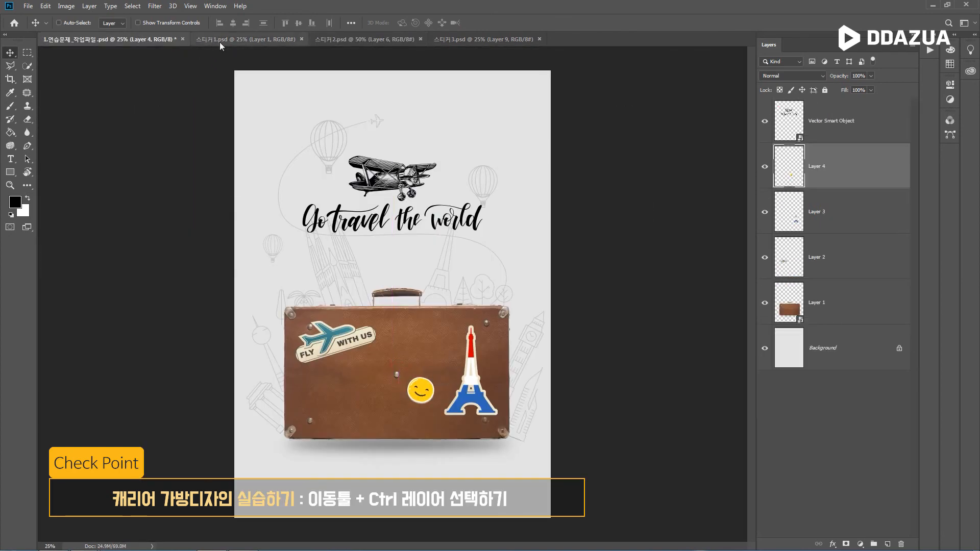
Step: Copy a sticker from 스티커1.psd and the red flower sticker from 스티커3.psd onto the suitcase, then return to 스티커3.psd
click(220, 39)
drag(378, 232, 372, 398)
click(484, 38)
drag(484, 295, 334, 388)
click(484, 39)
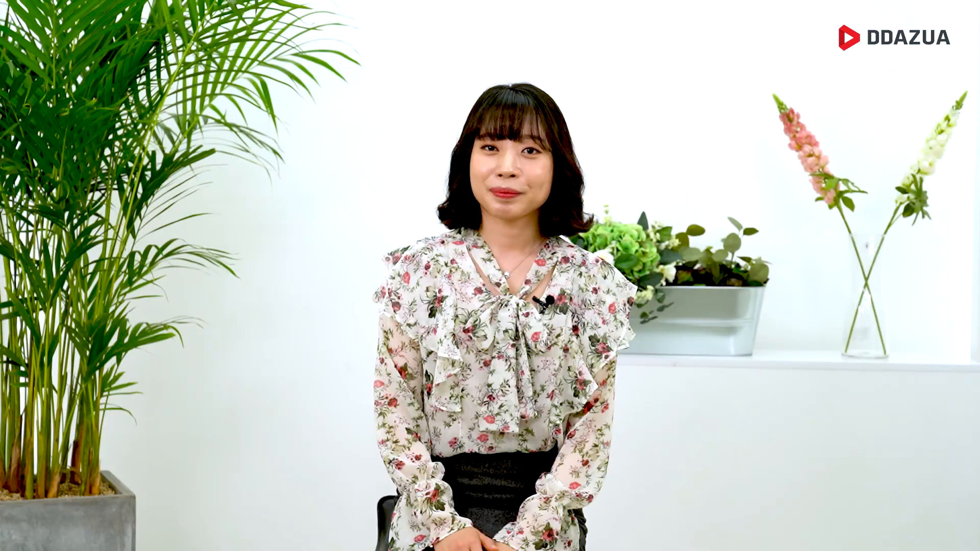